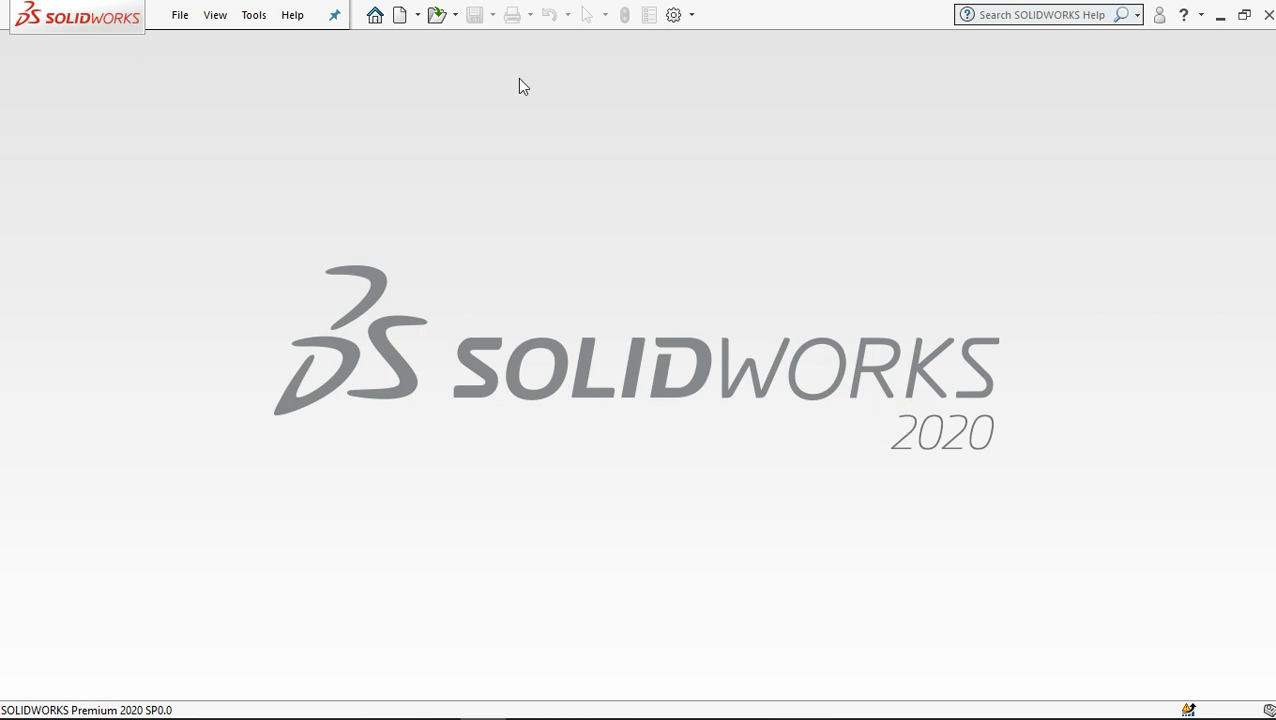
Step: Create a new blank Part document (Part4) and bring up the reference drawing
click(420, 16)
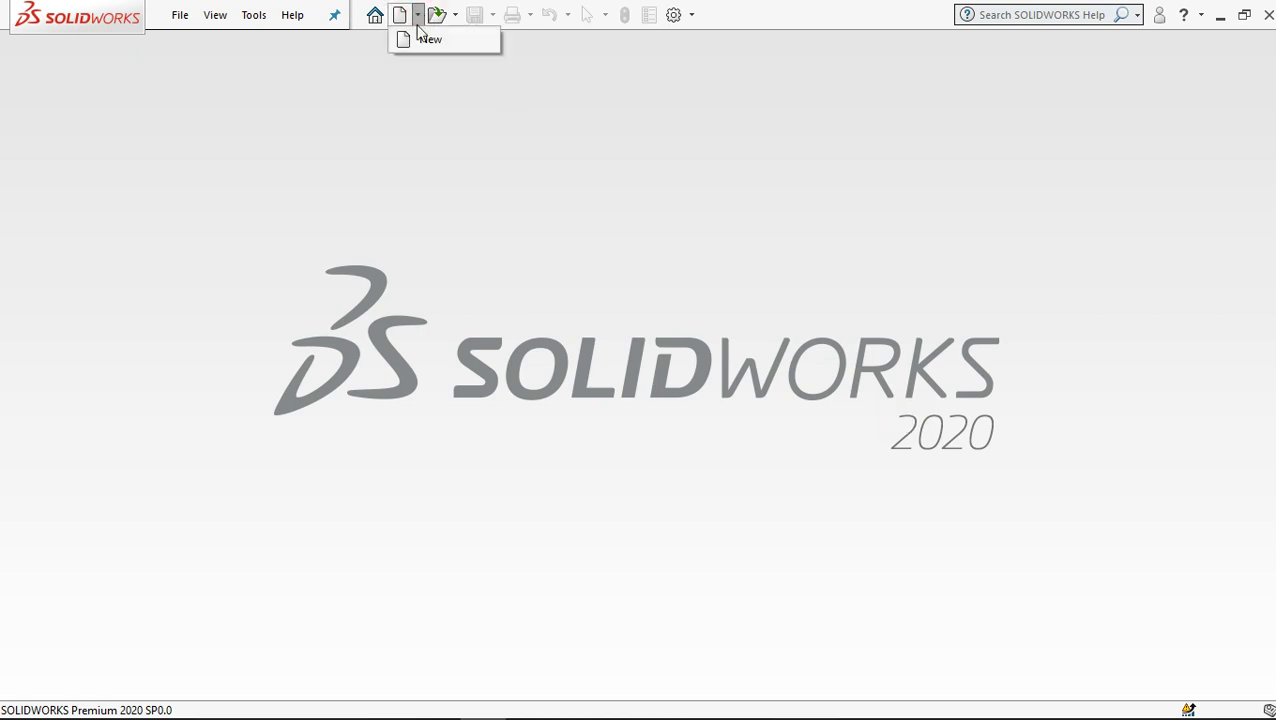
click(412, 37)
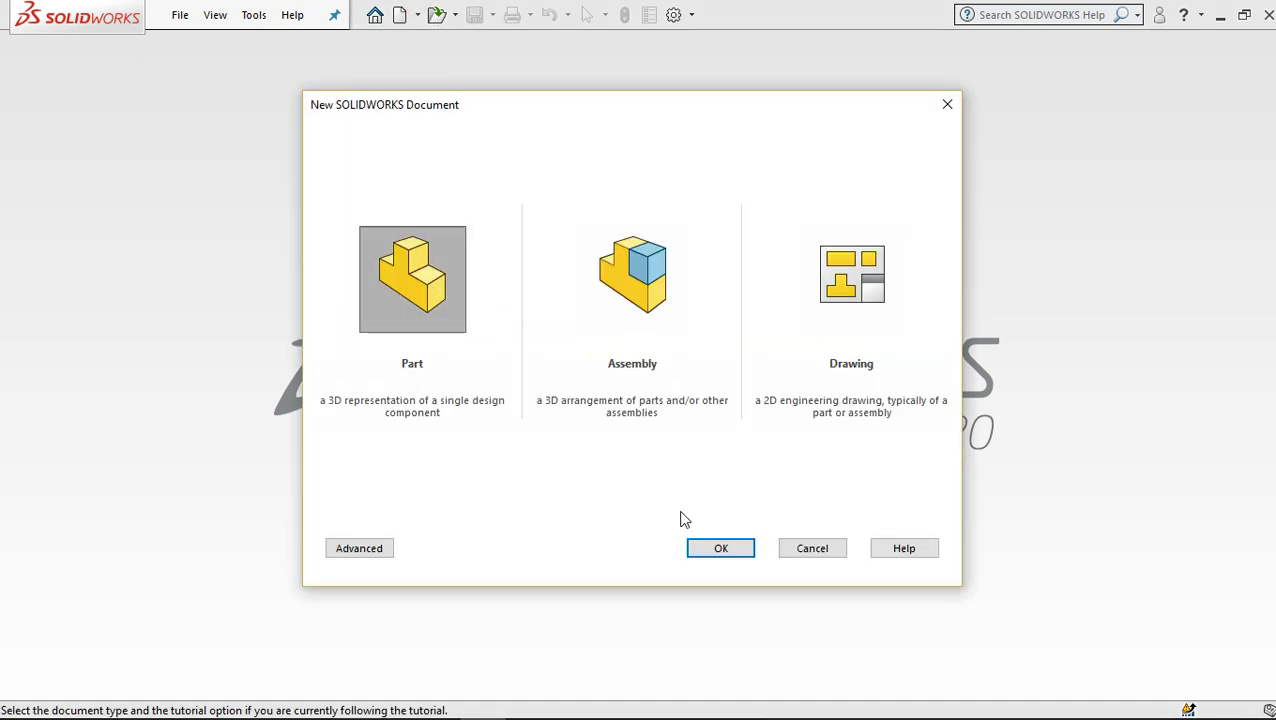
click(719, 553)
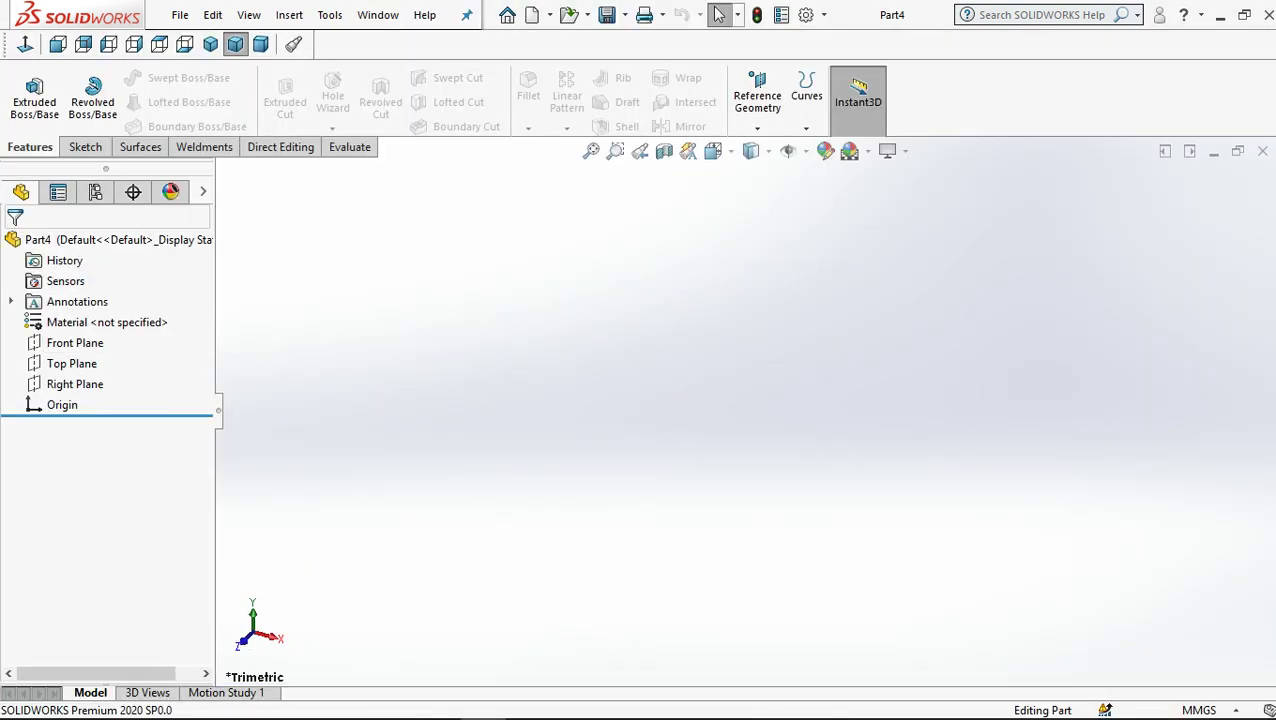
click(437, 701)
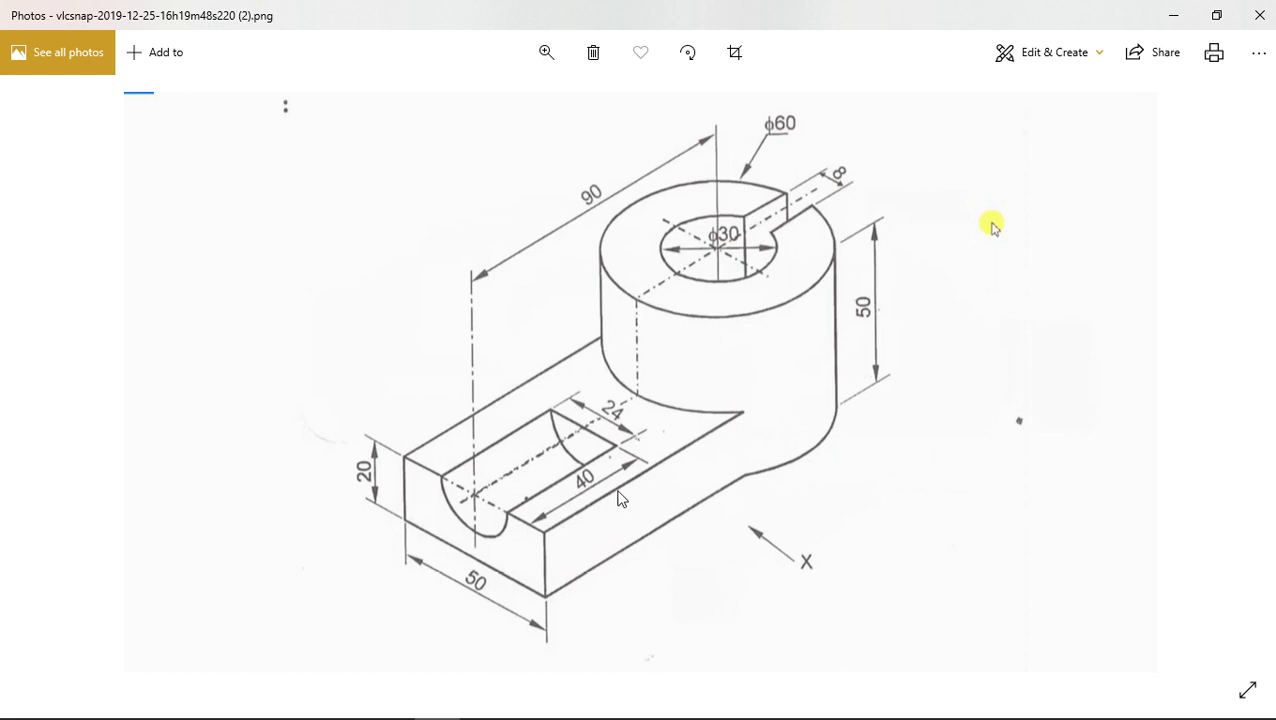
Step: Minimize the reference drawing in Photos to return to the empty Part4
click(1173, 15)
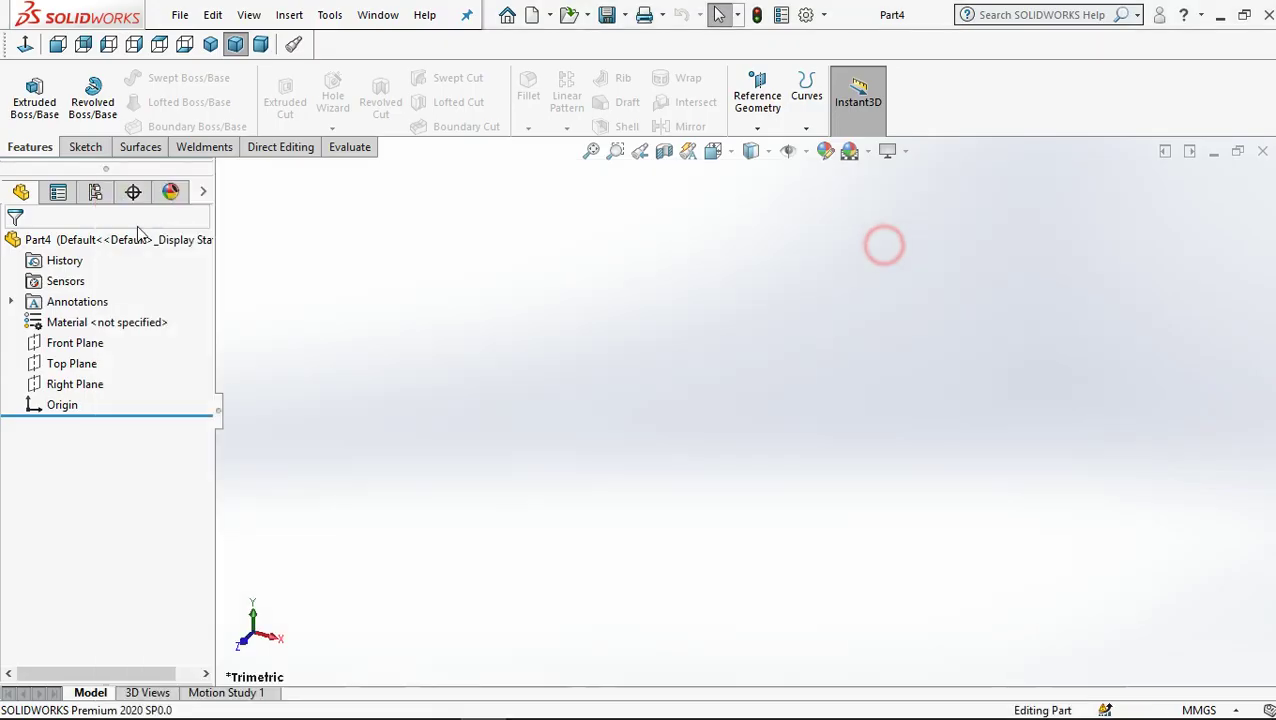
Step: Sketch two concentric circles at the origin on the Top Plane
click(72, 363)
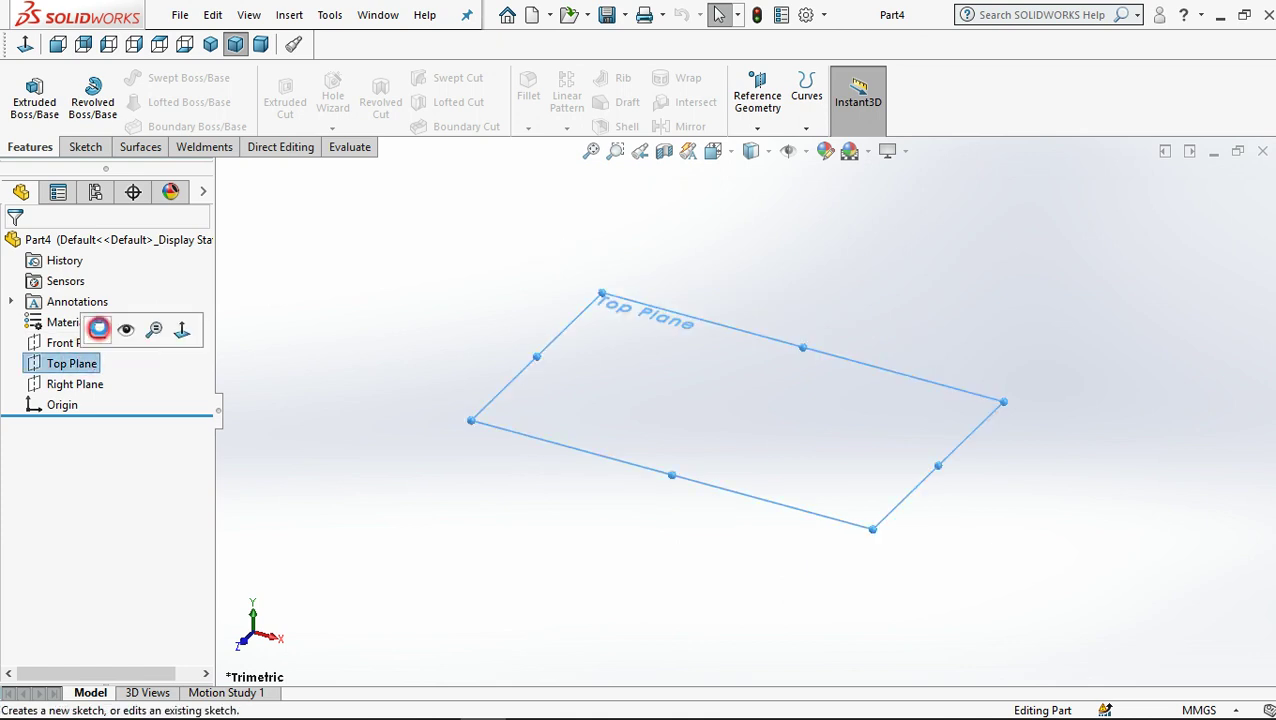
click(100, 331)
click(163, 75)
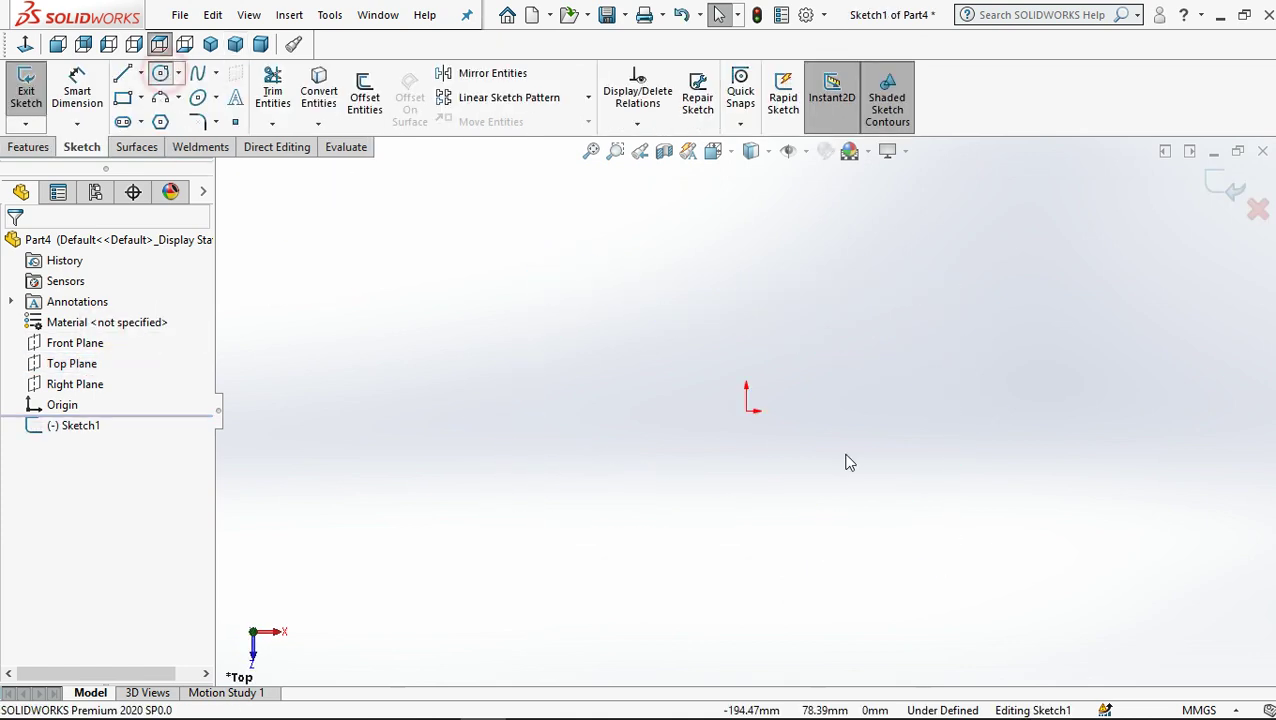
click(748, 412)
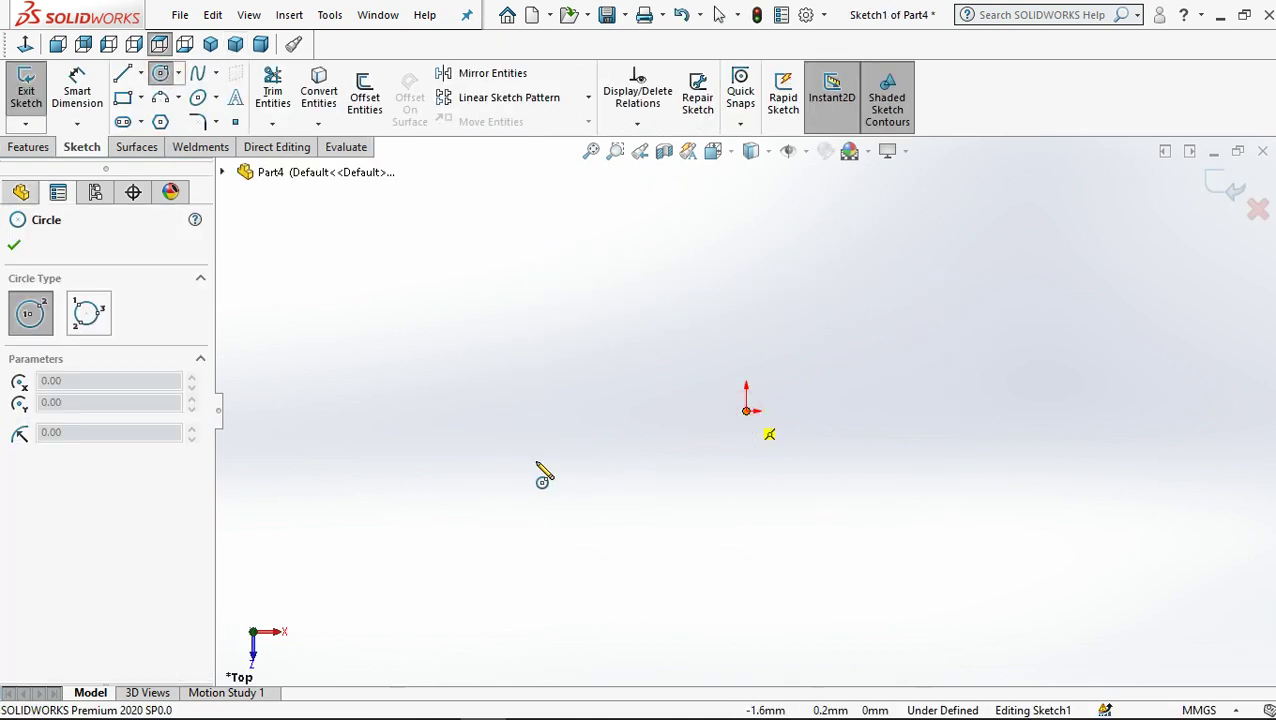
click(524, 454)
click(748, 412)
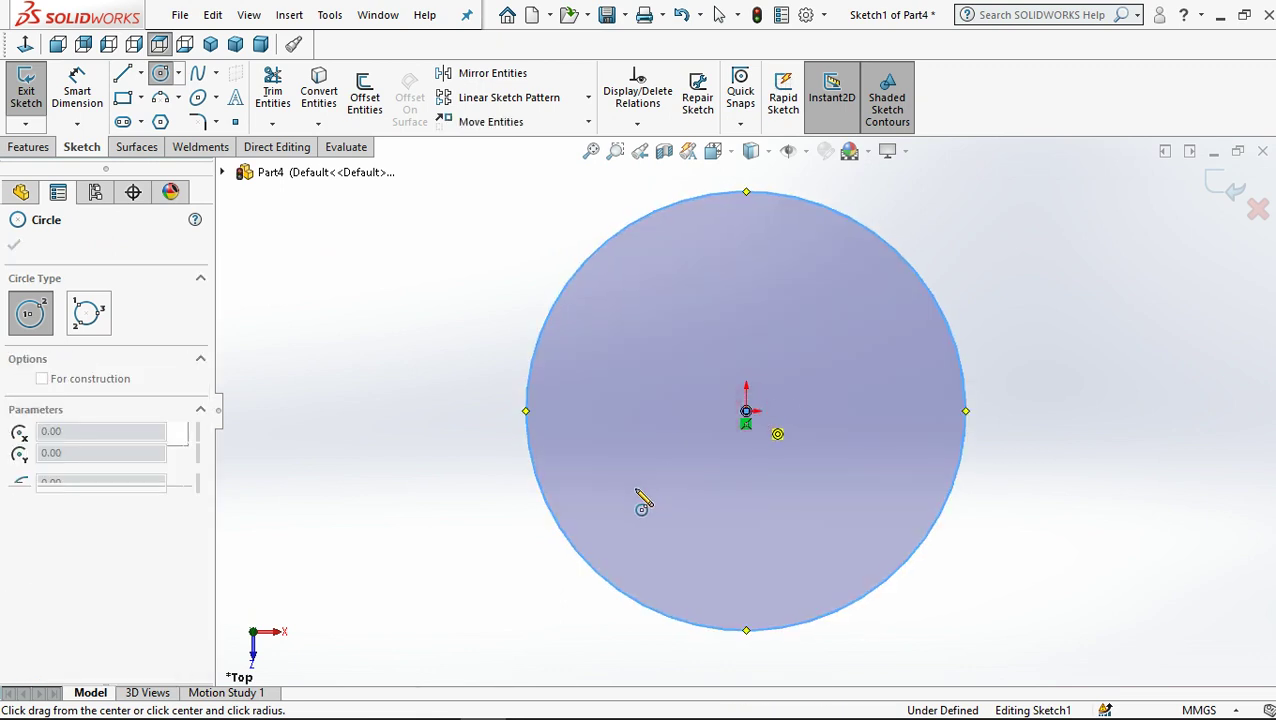
click(648, 517)
Step: Dimension the outer circle Ø60 and the inner circle Ø30
click(108, 82)
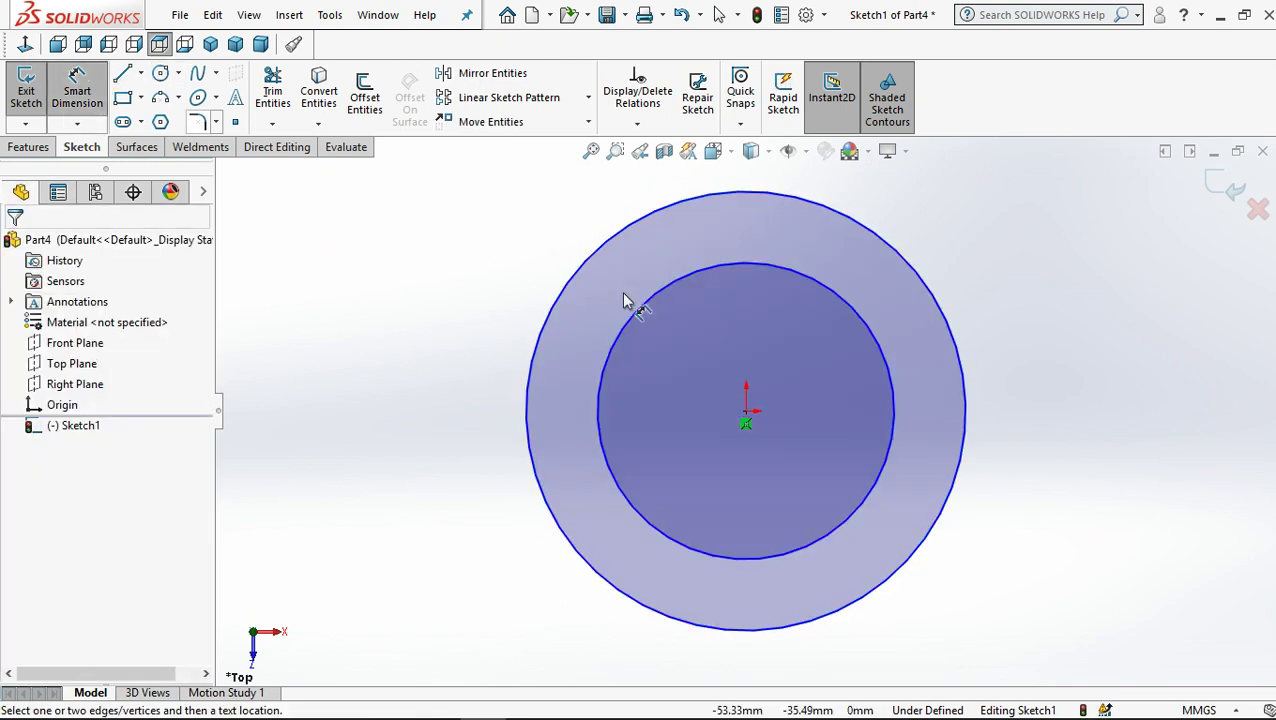
click(538, 358)
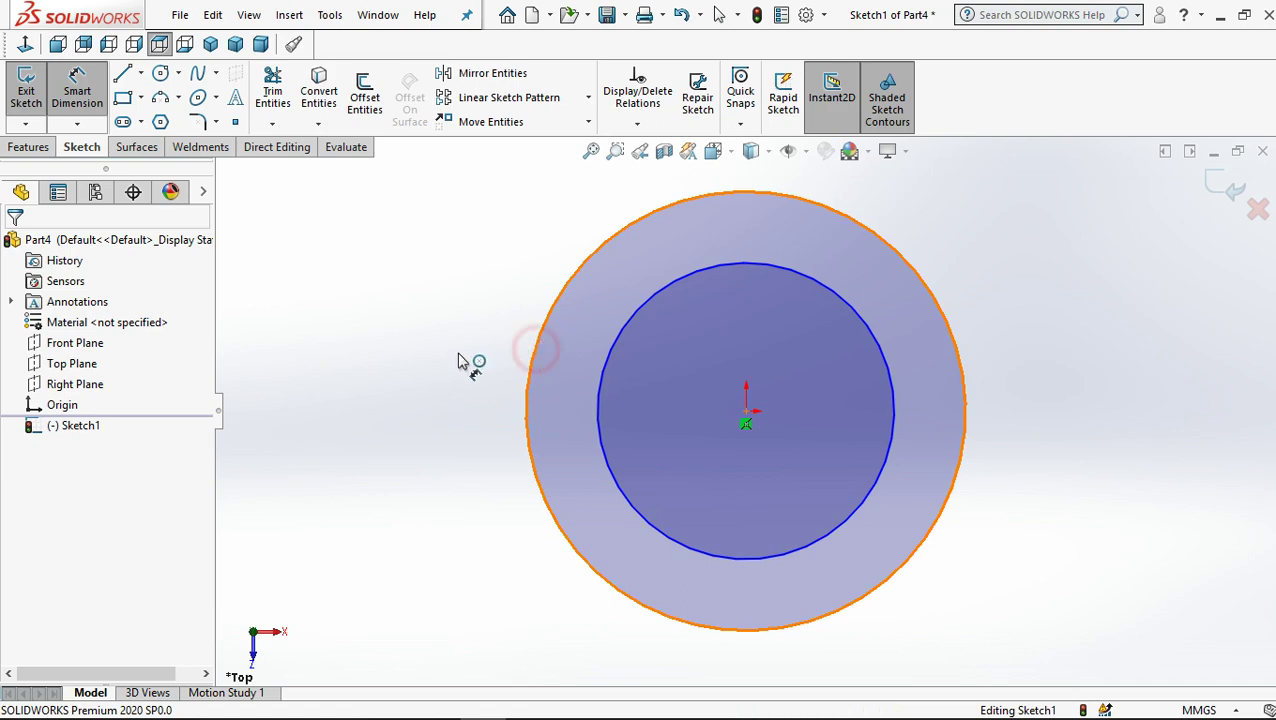
click(465, 362)
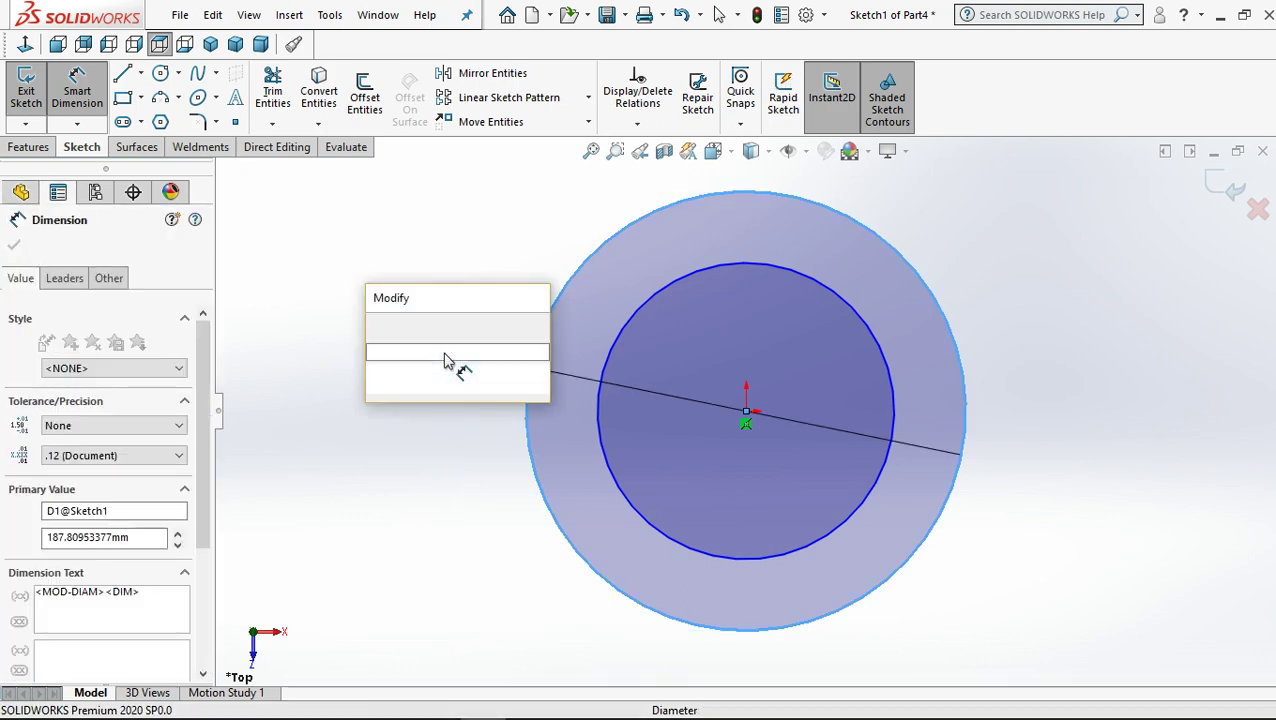
text(60)
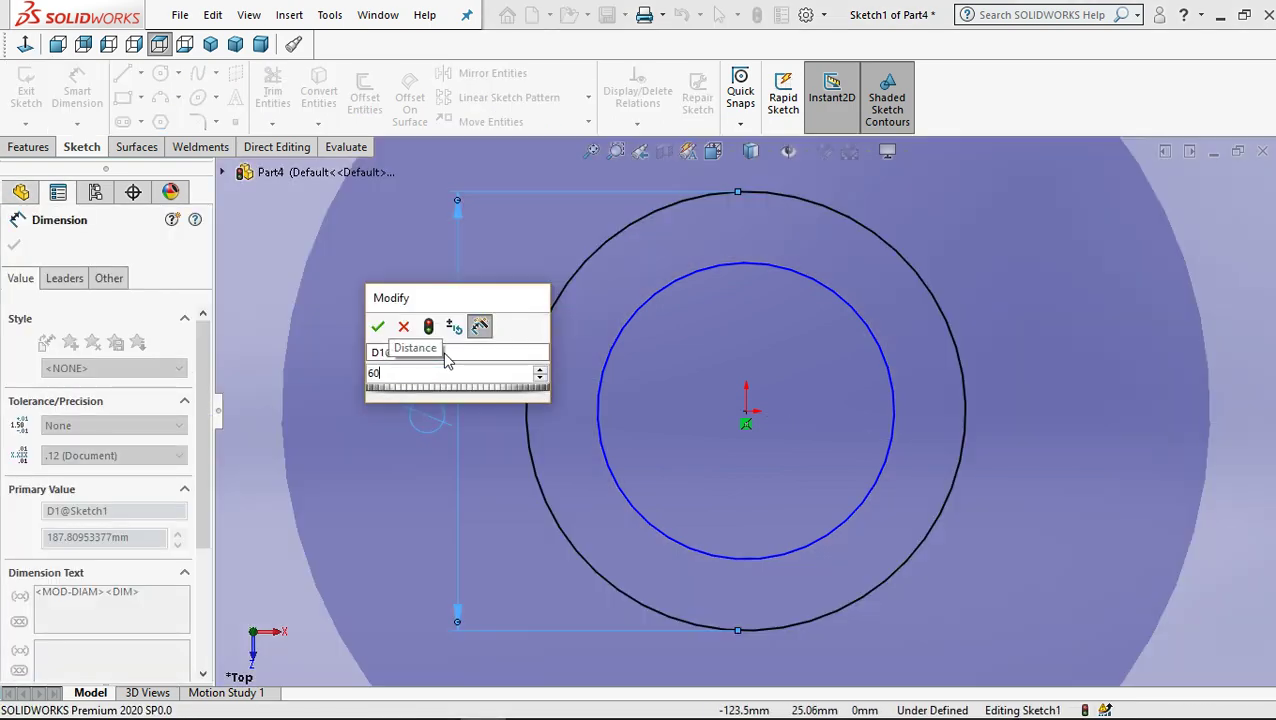
key(Return)
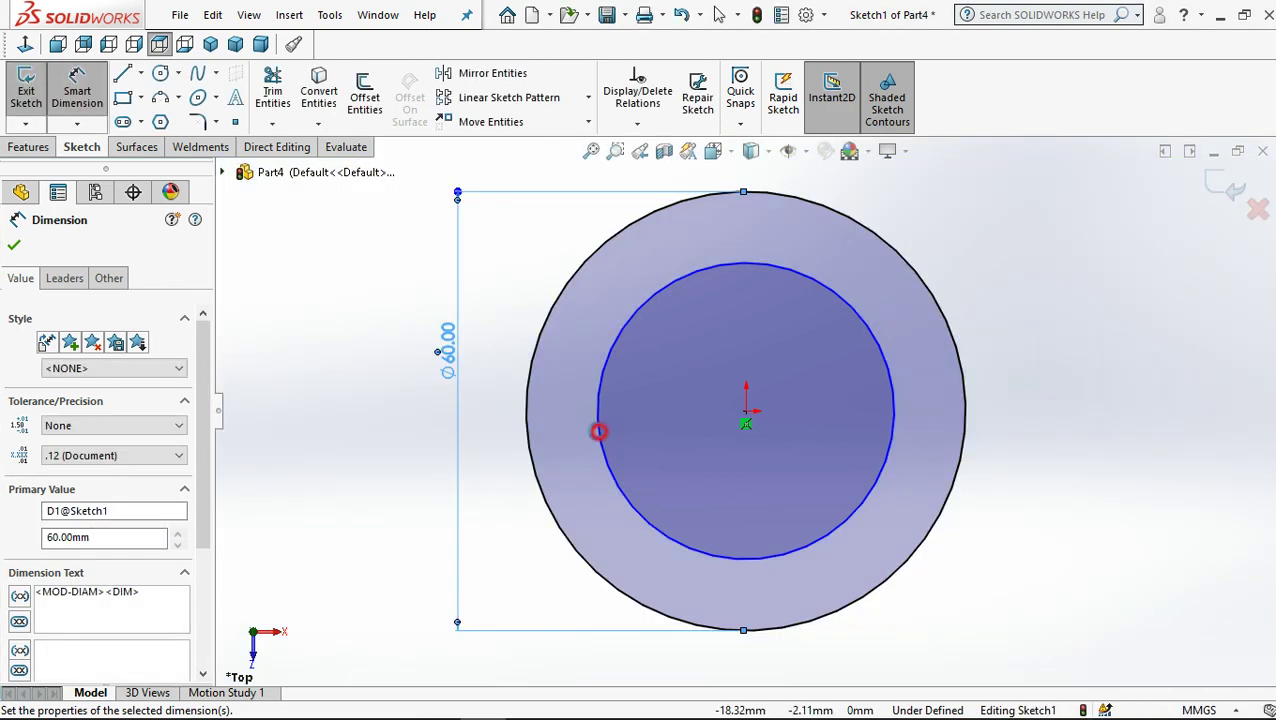
click(596, 430)
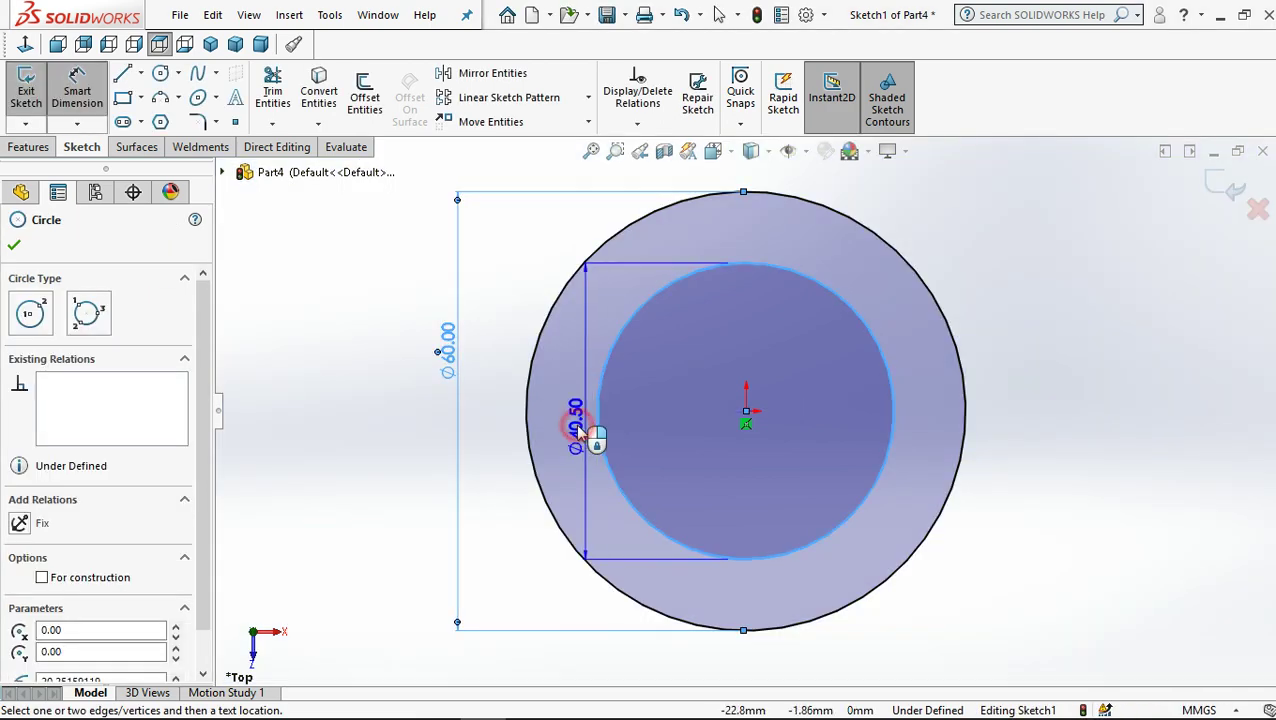
click(424, 422)
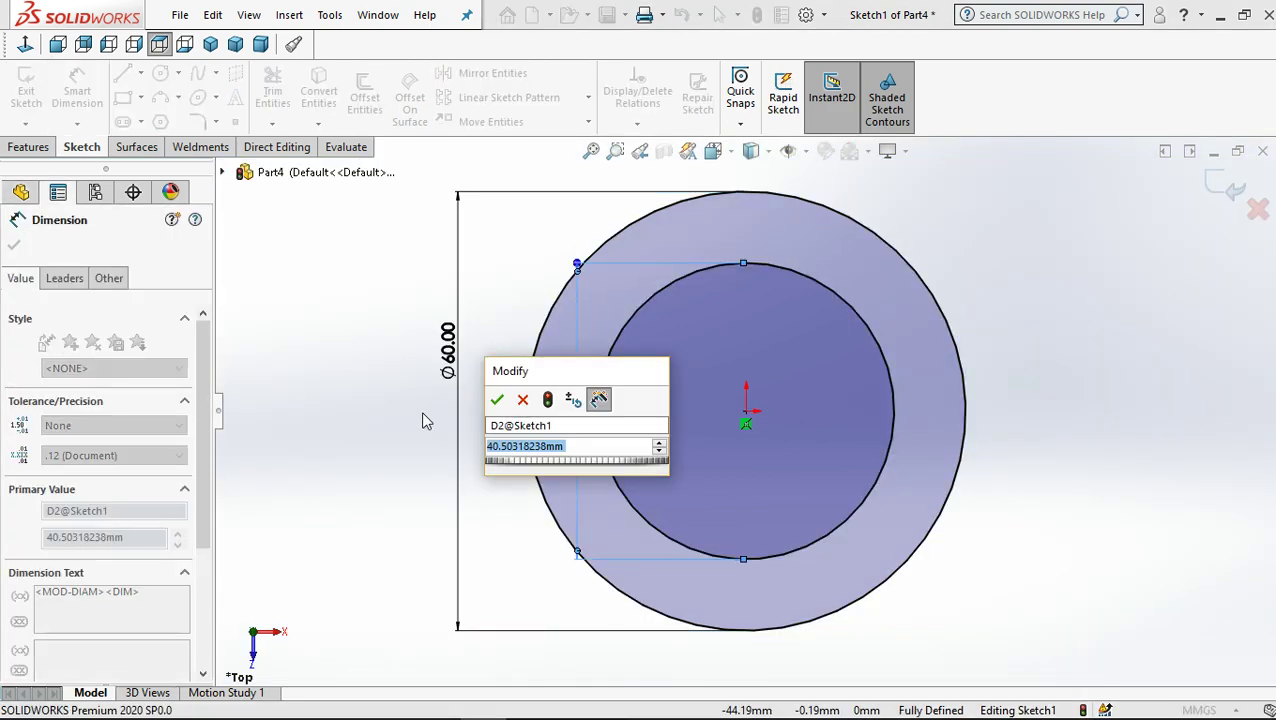
text(30)
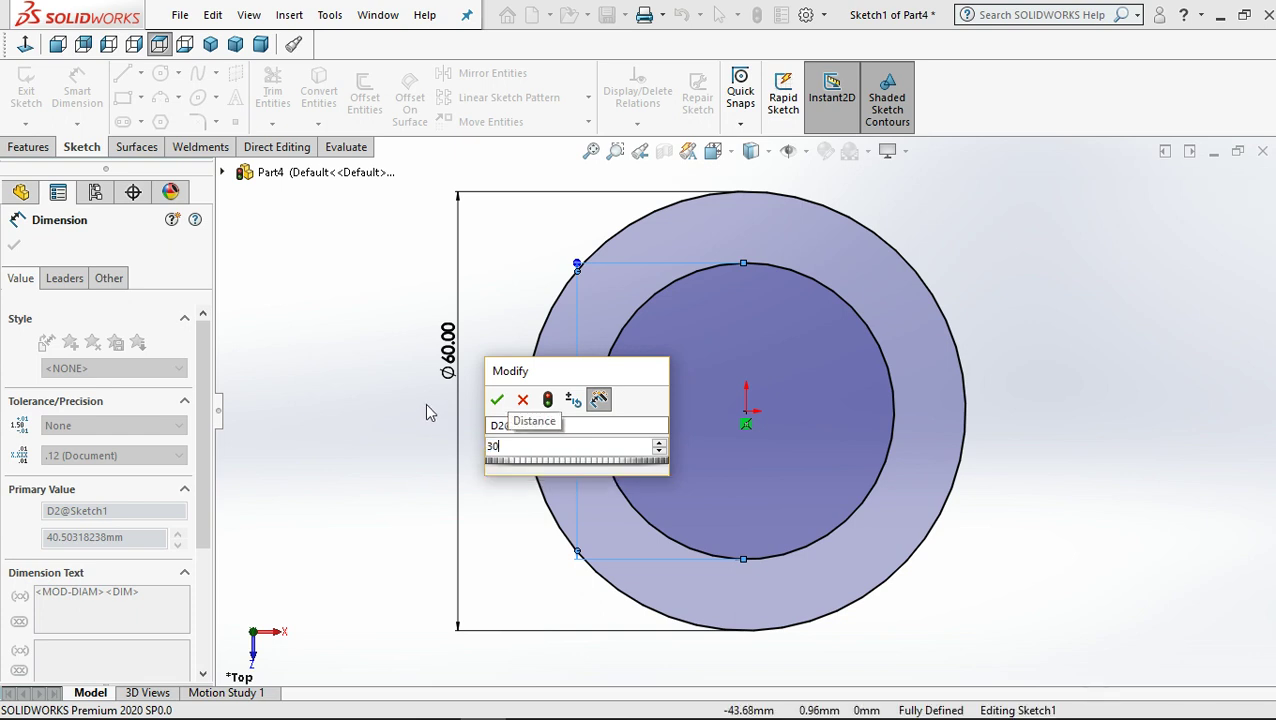
key(Return)
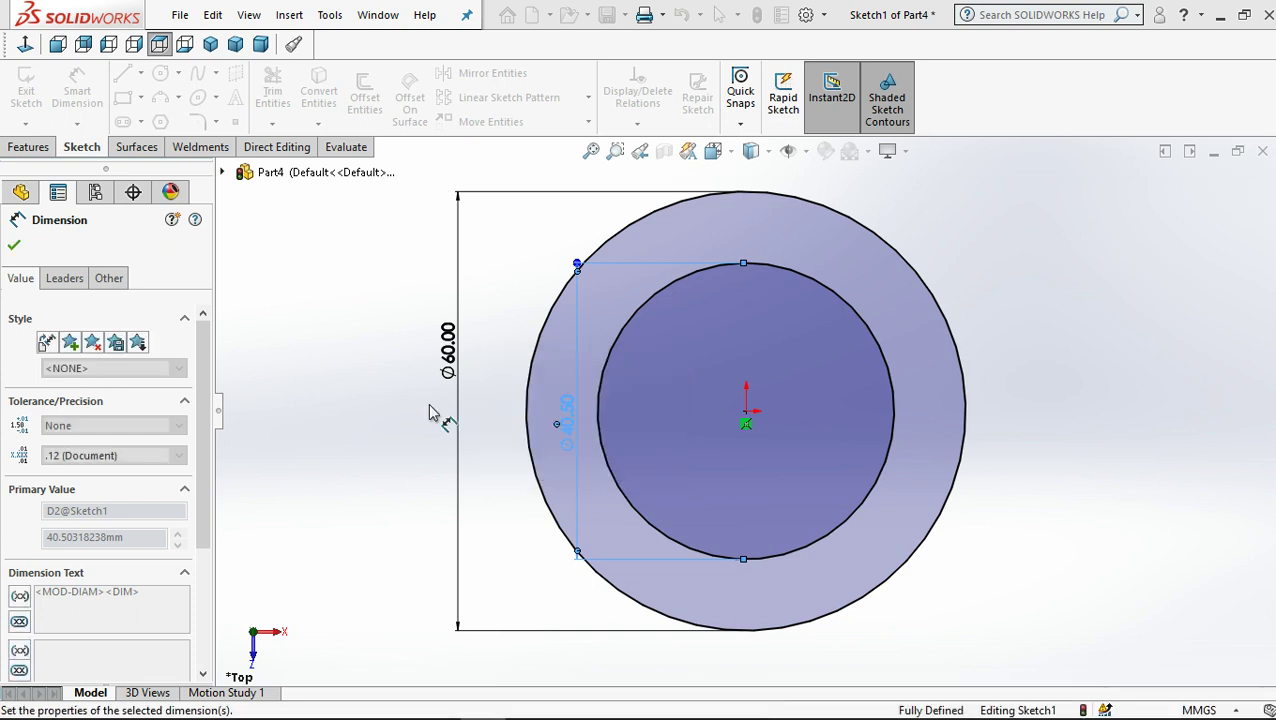
click(428, 404)
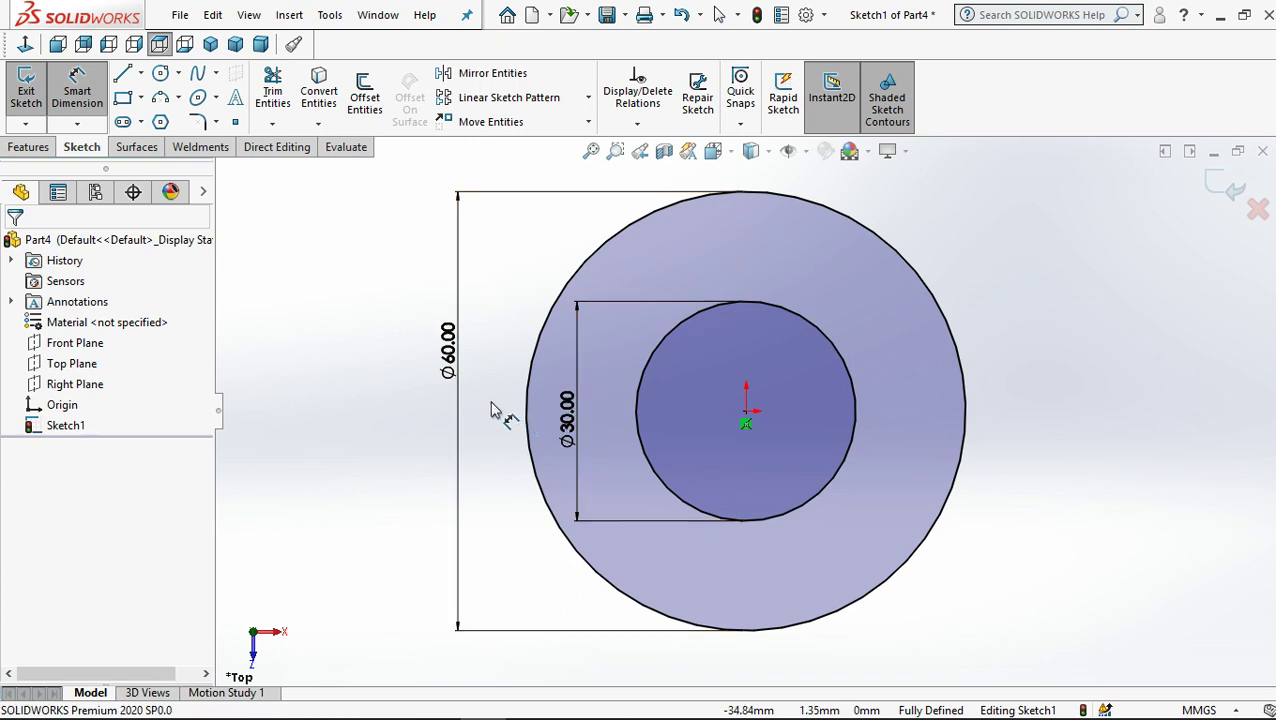
click(716, 16)
Step: Extrude the ring sketch 50 mm blind into a hollow Ø60/Ø30 tube
key(z)
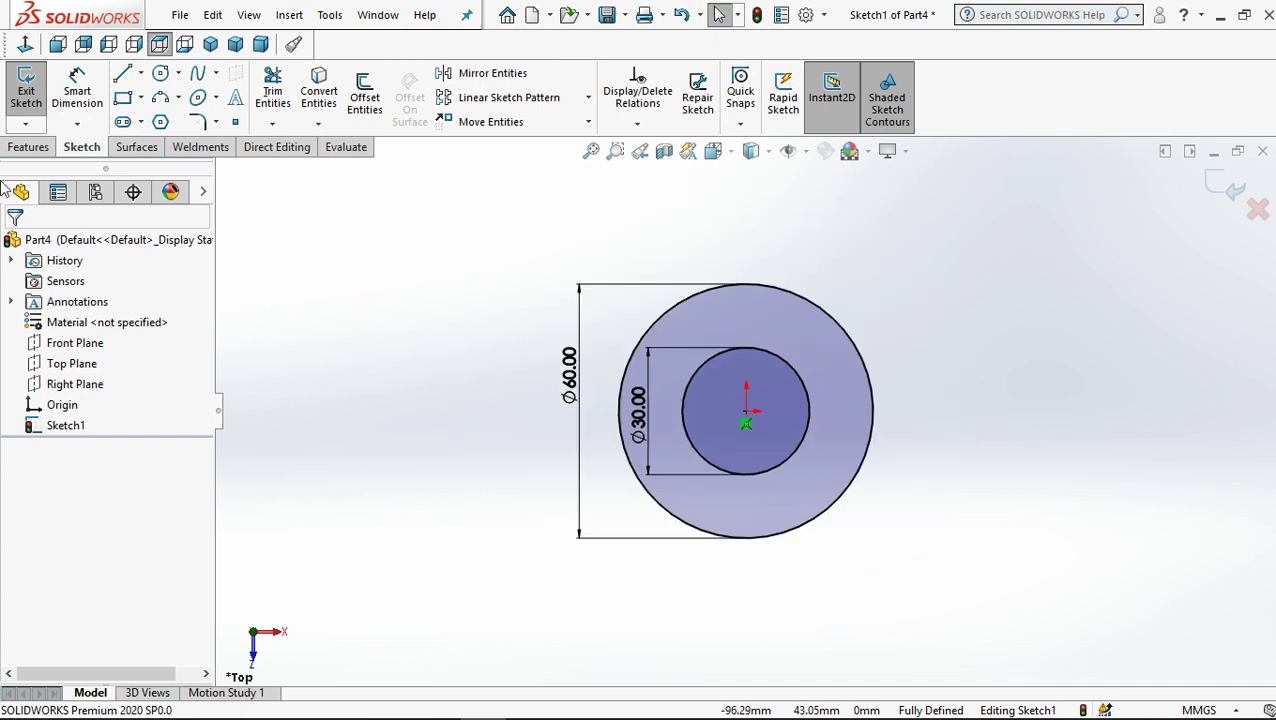
click(24, 148)
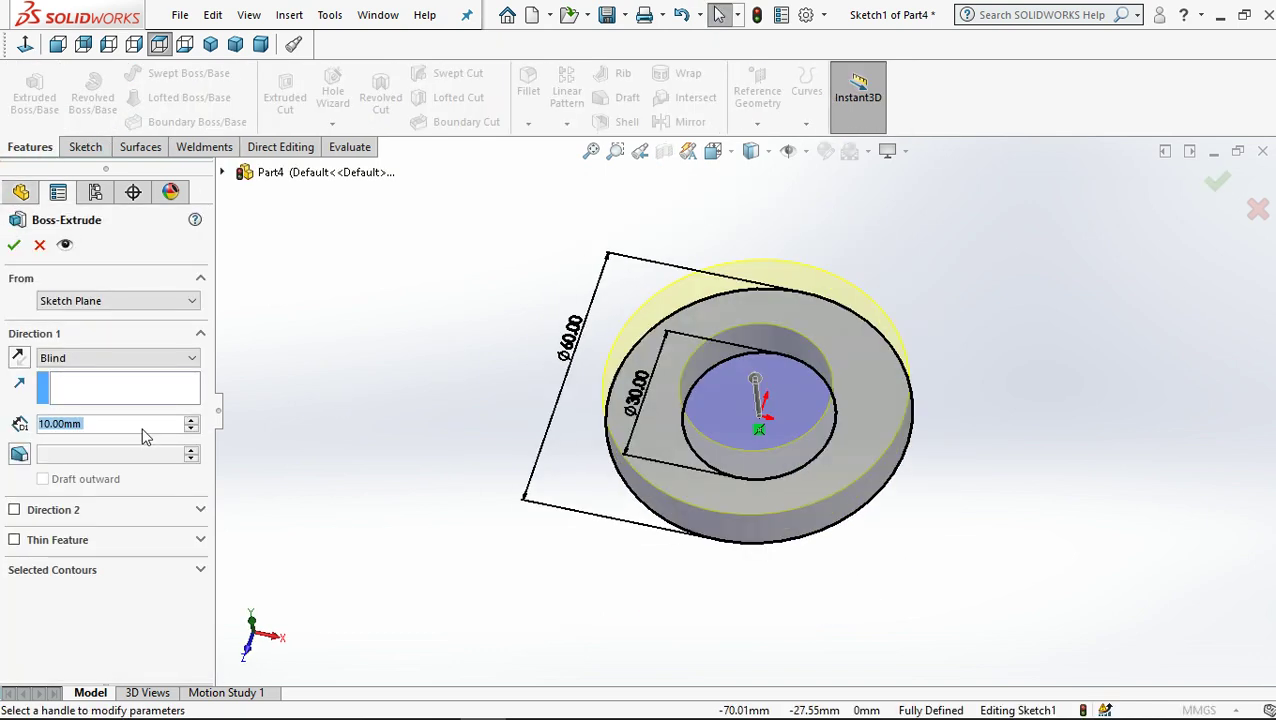
text(5)
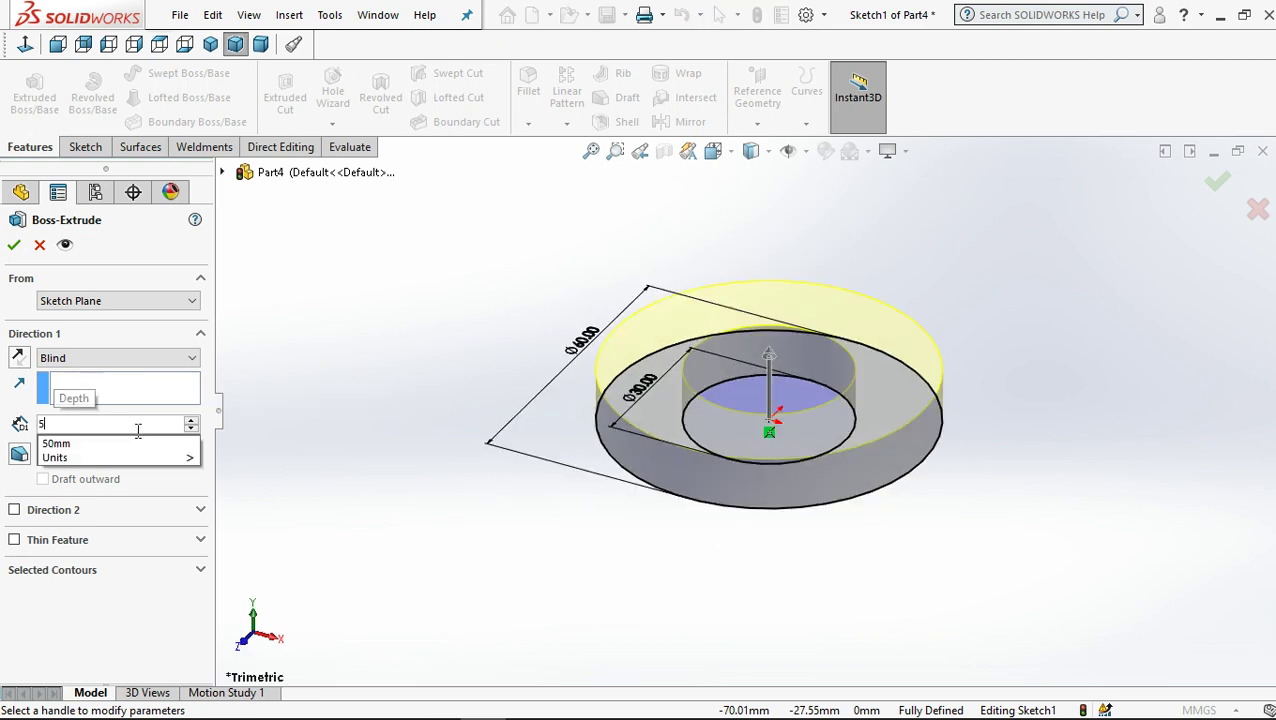
text(0)
key(Return)
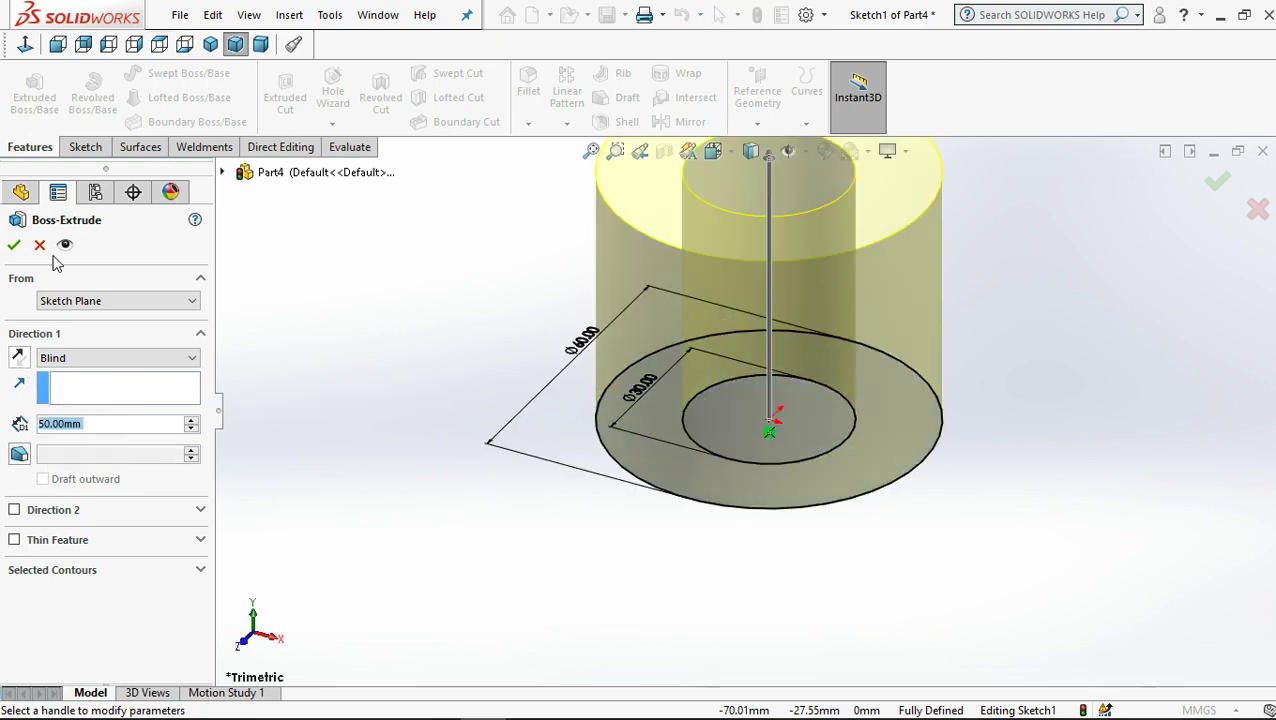
click(14, 245)
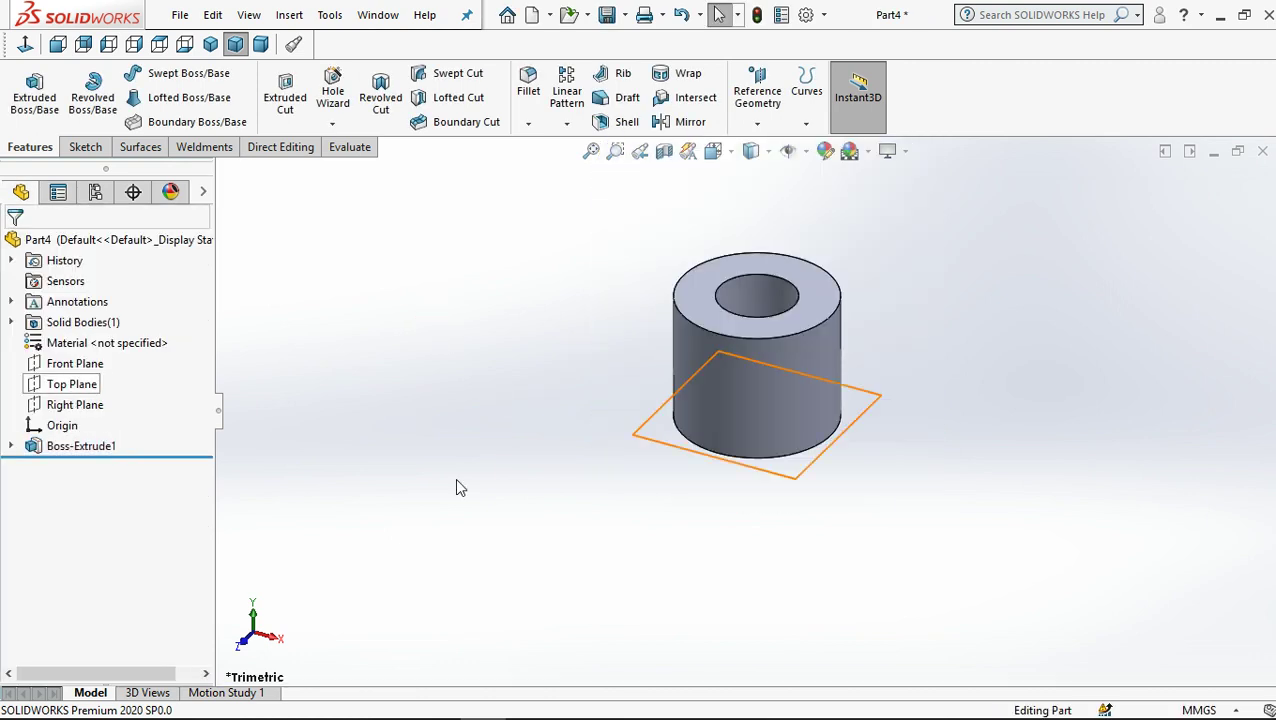
Step: Start a sketch on the tube's end face, viewed normal to it
scroll(464, 498, up, 2)
click(500, 500)
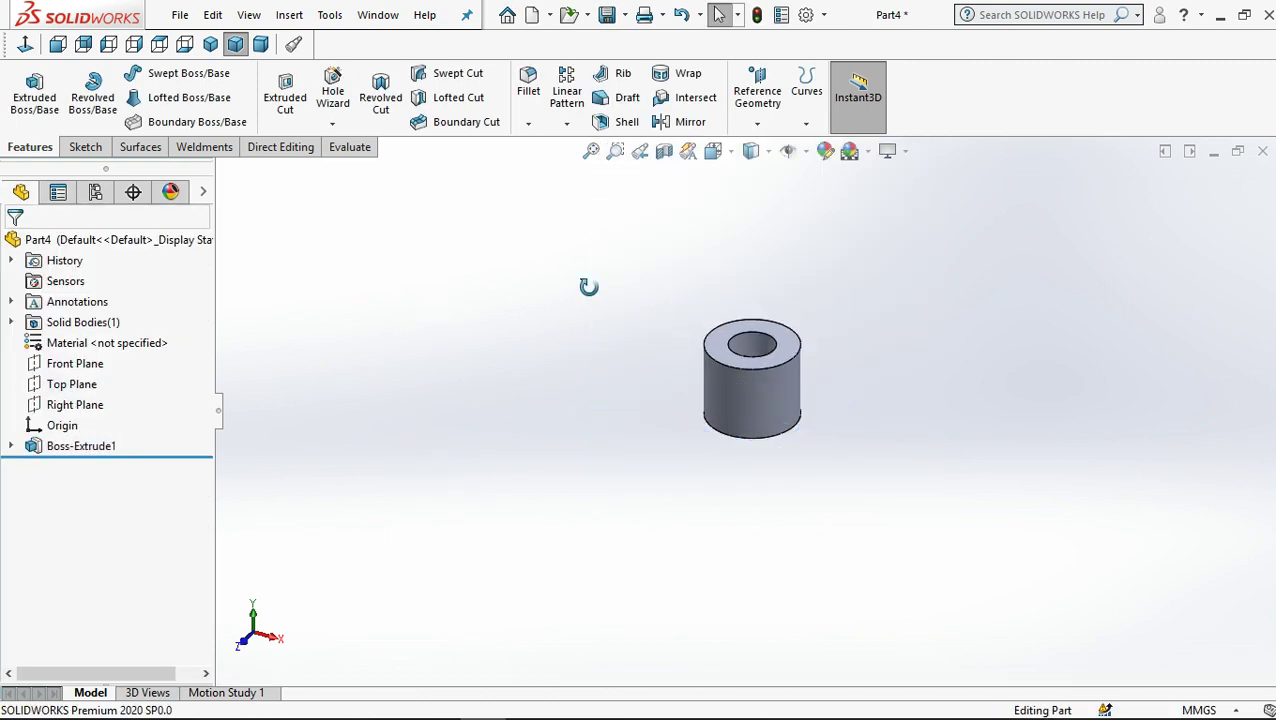
middle_drag(588, 287, 765, 355)
scroll(763, 397, down, 2)
scroll(763, 397, down, 2)
click(765, 372)
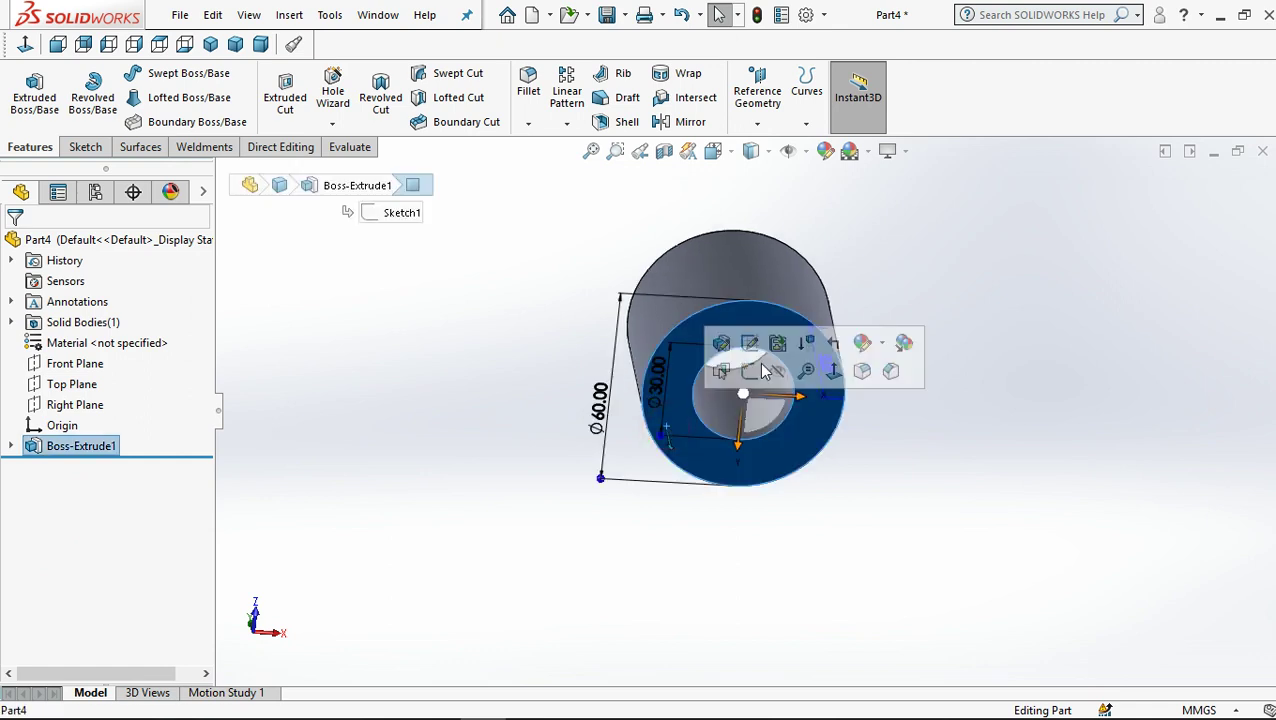
click(752, 372)
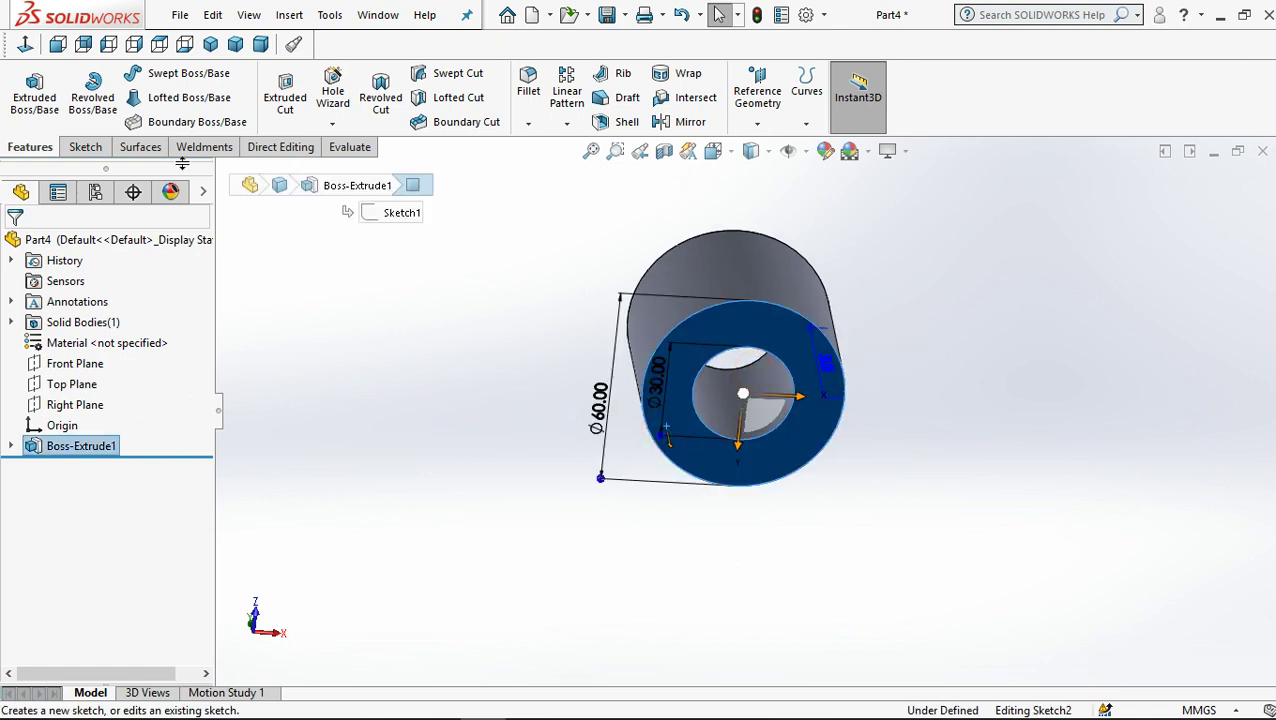
click(28, 45)
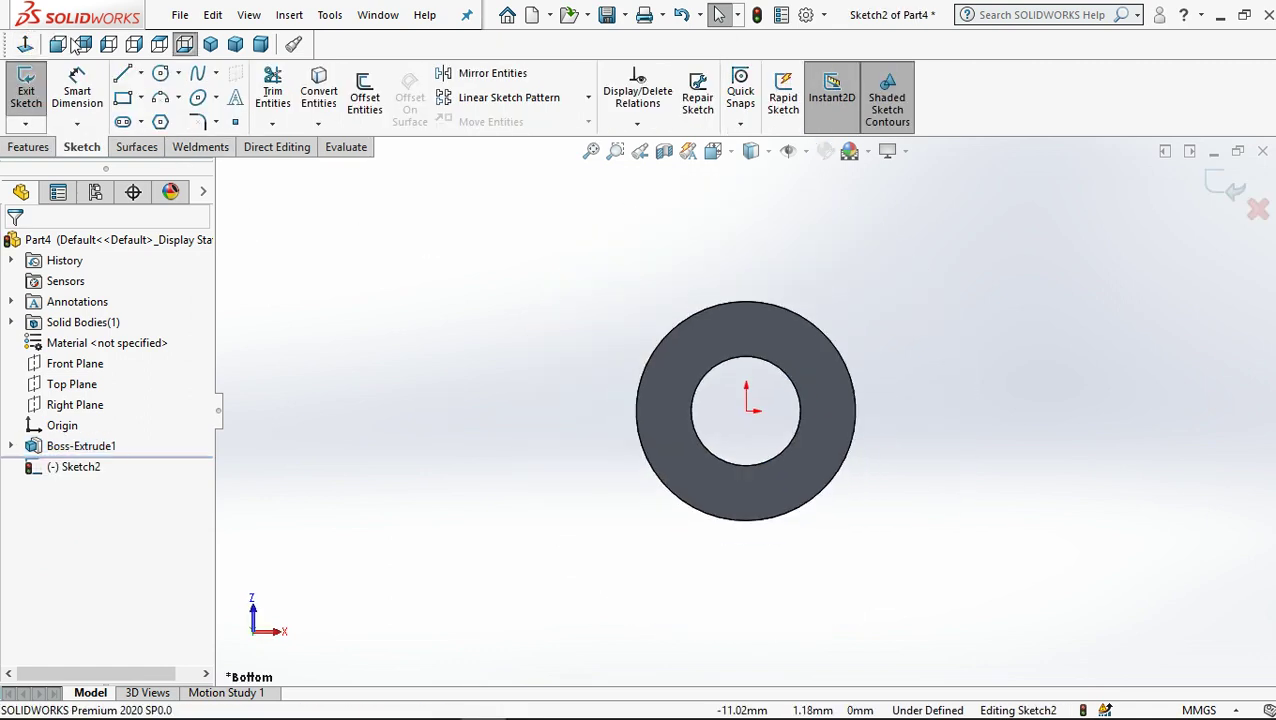
Step: Draw a corner rectangle from the top of the tube circle down and to the left
click(120, 104)
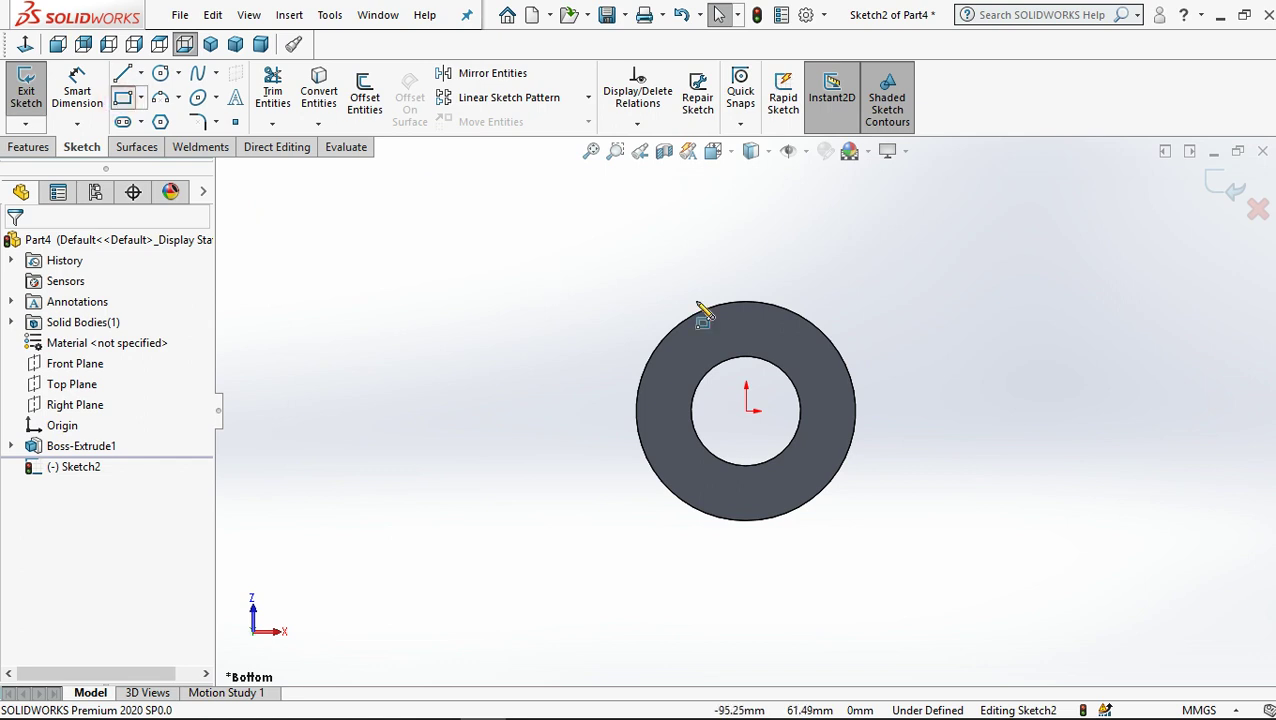
click(746, 281)
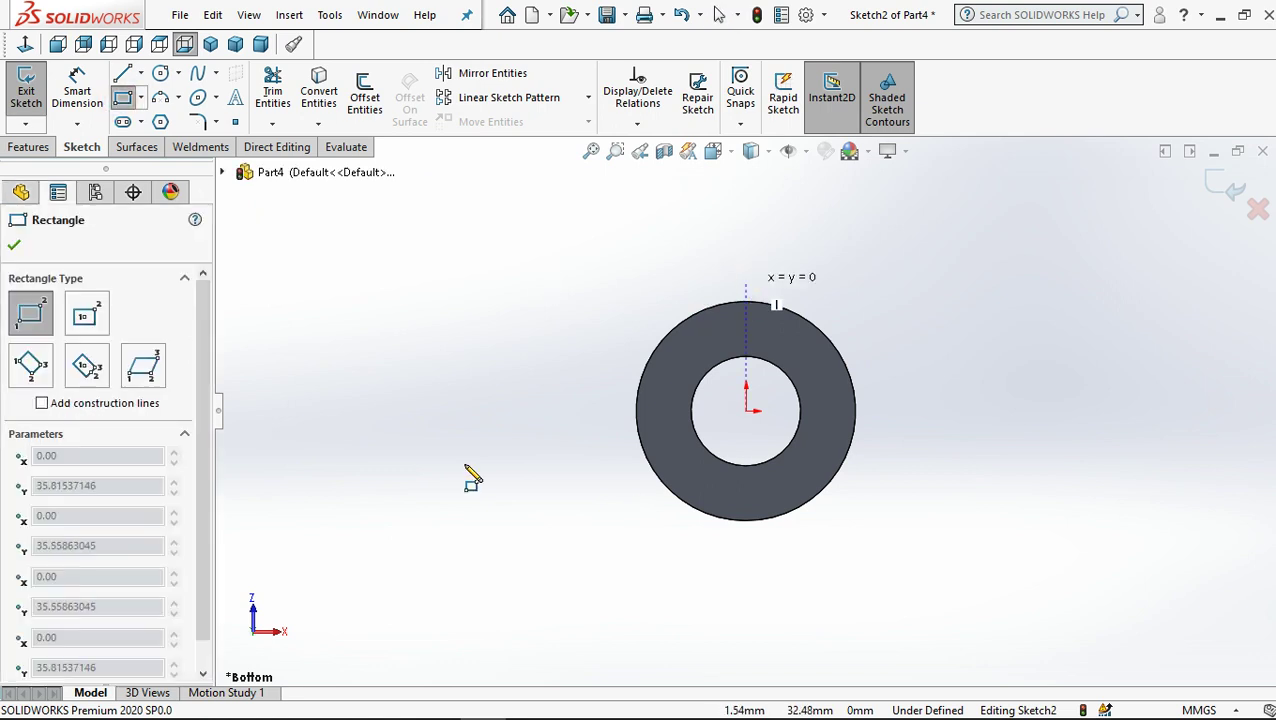
click(335, 506)
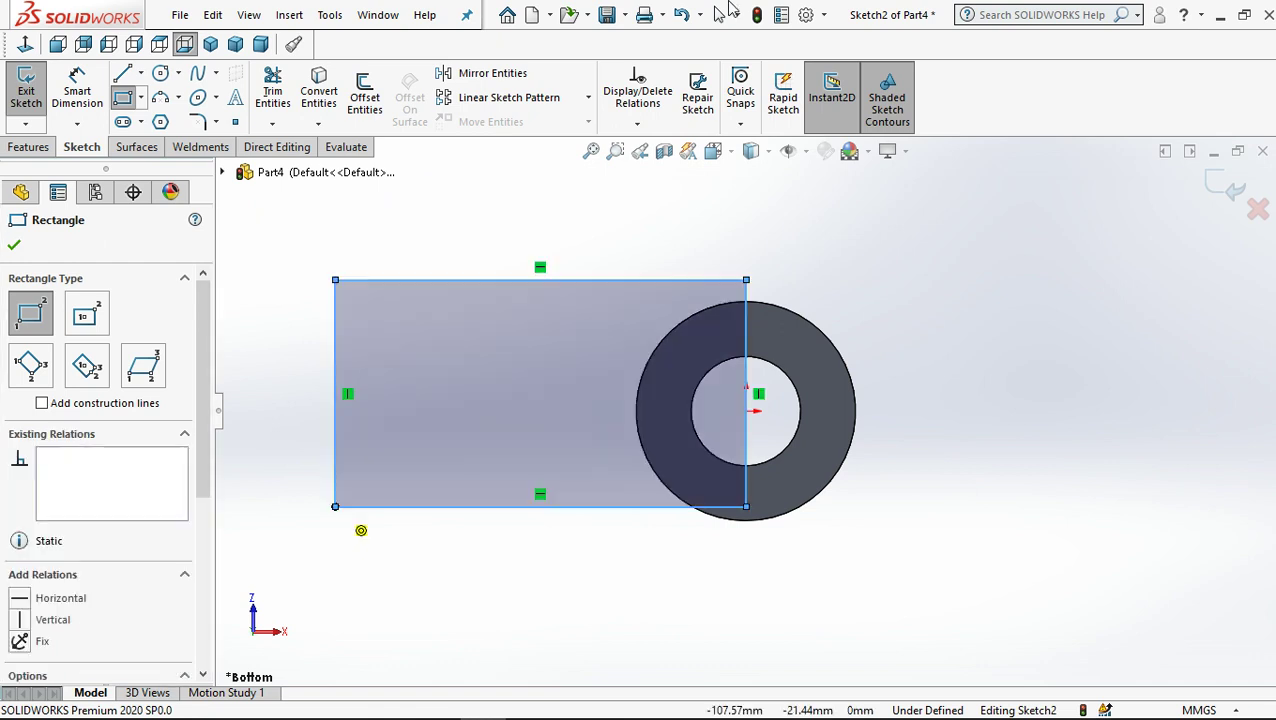
click(722, 18)
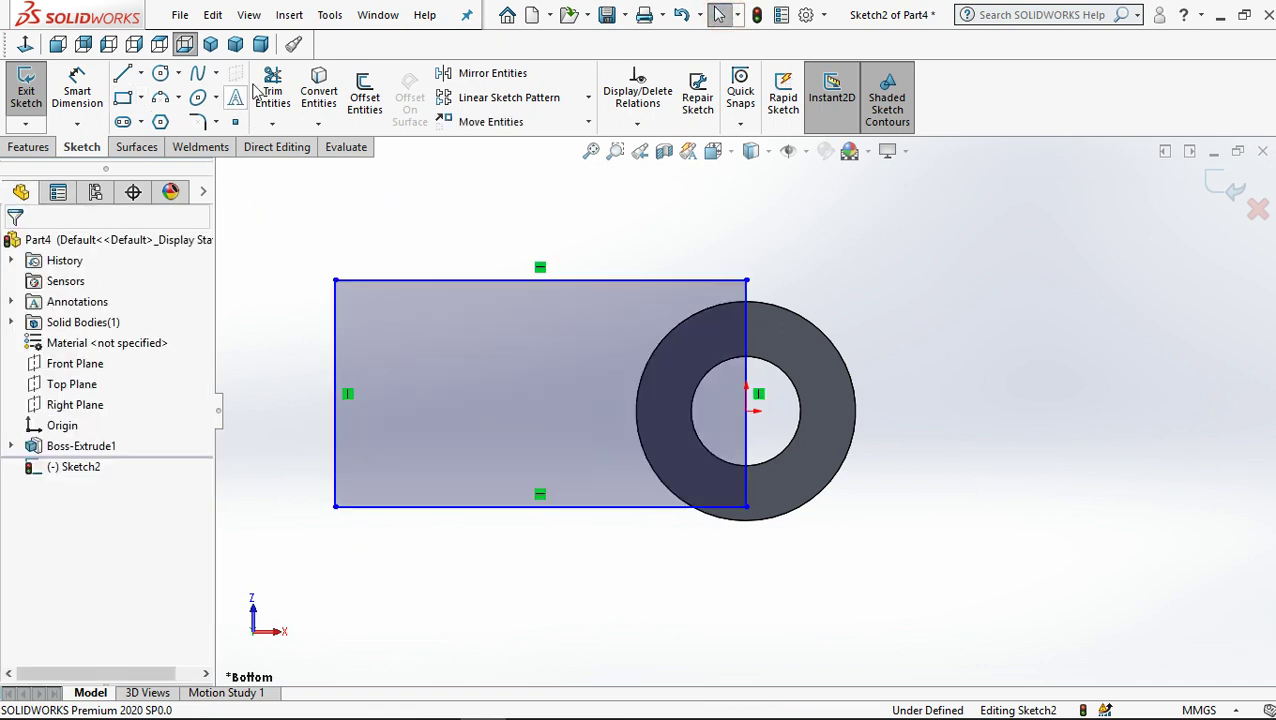
Step: Add a horizontal centreline running left from the tube centre
click(140, 73)
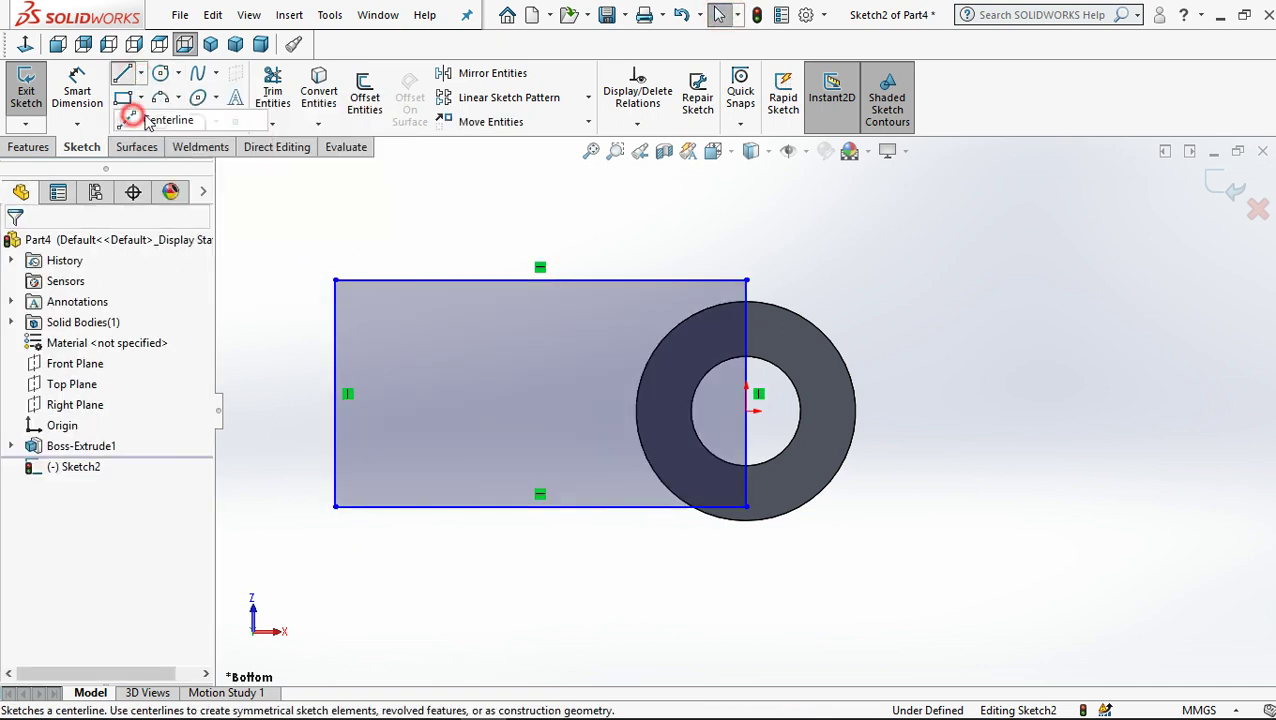
click(746, 409)
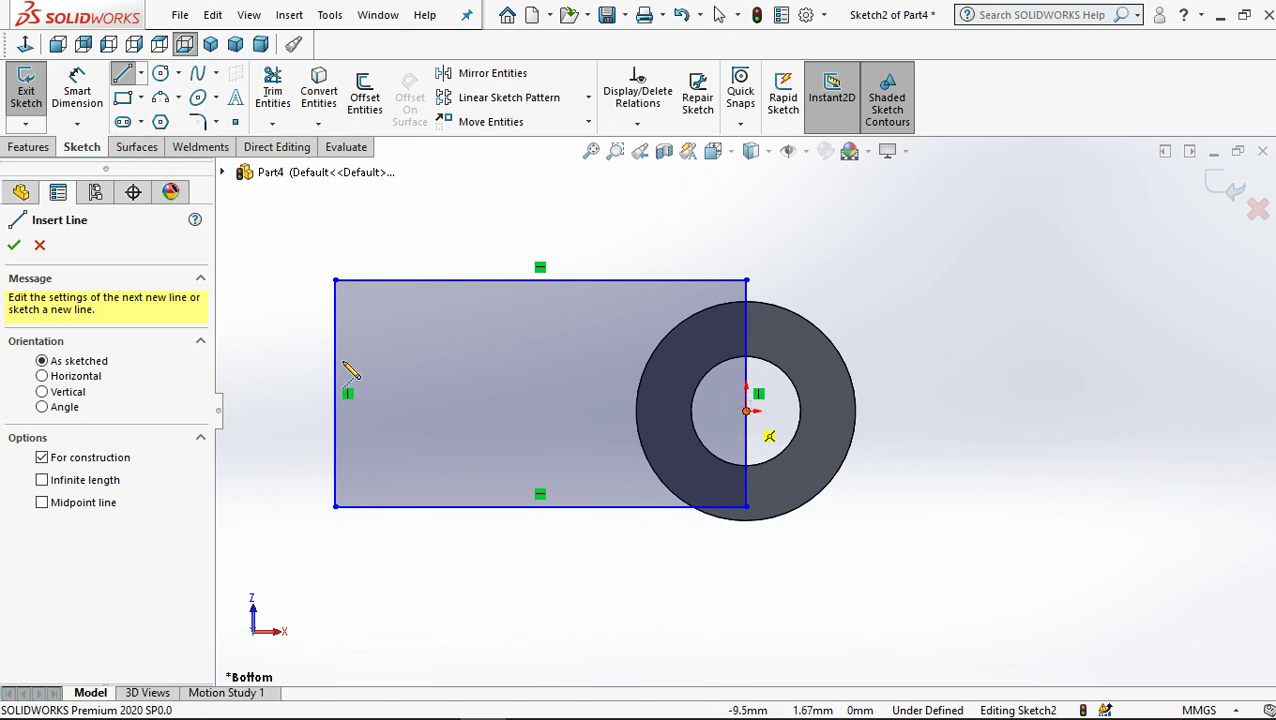
click(277, 378)
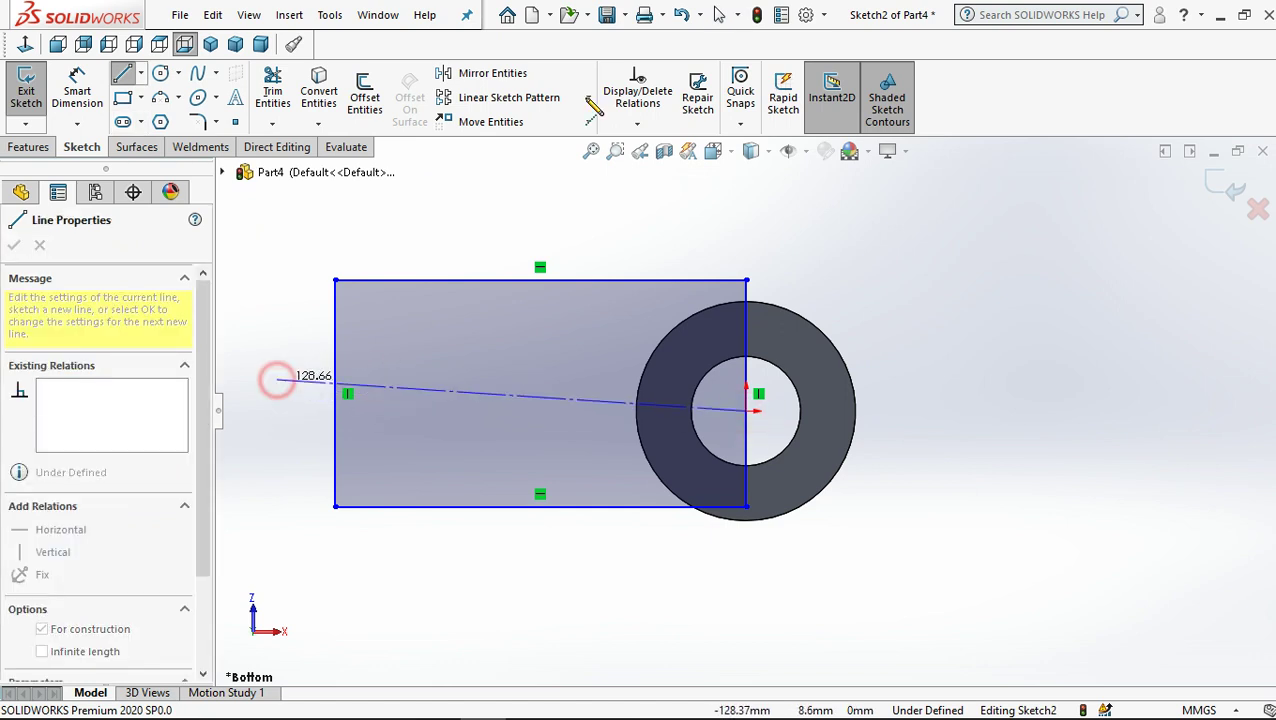
key(Escape)
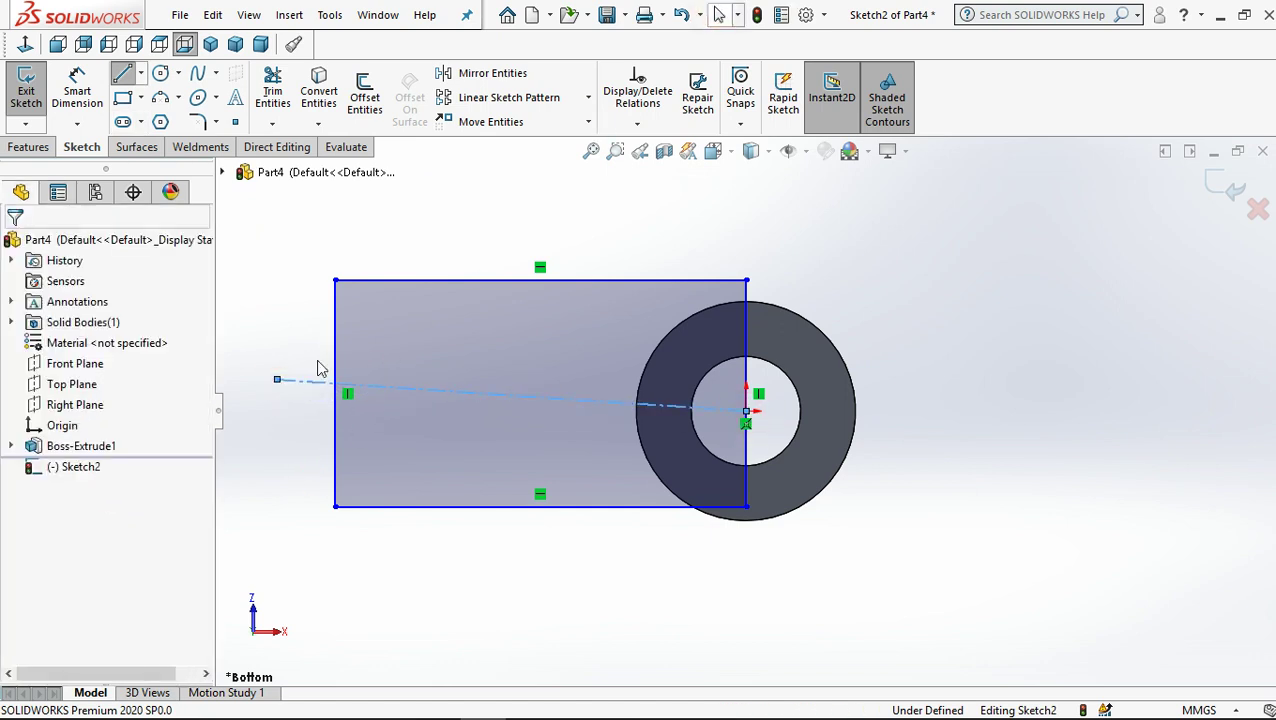
click(308, 388)
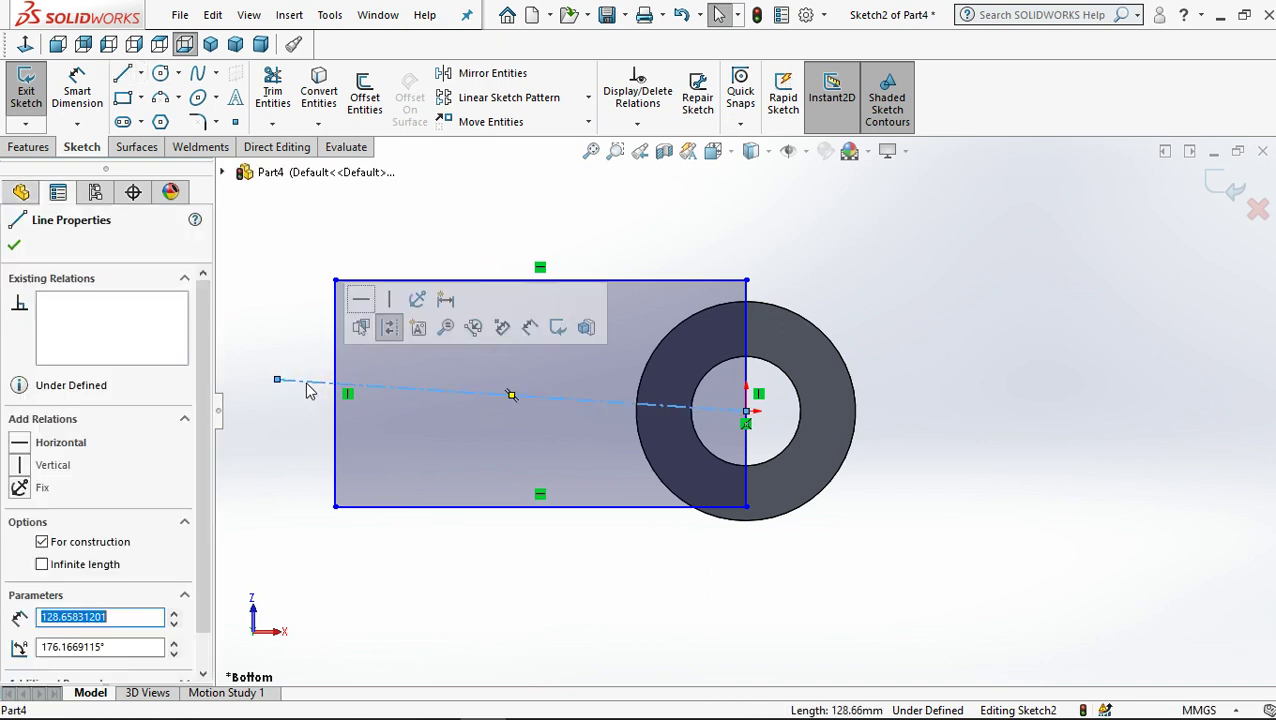
click(362, 303)
click(345, 240)
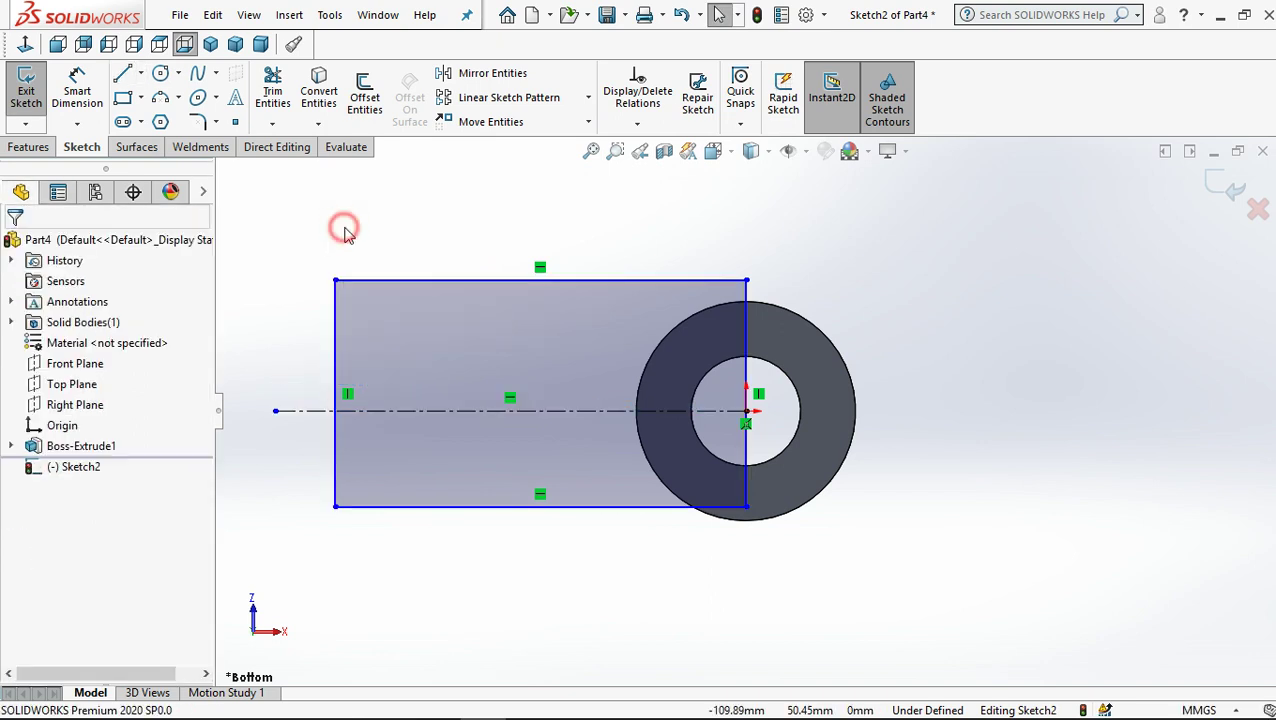
Step: Make the rectangle's top and bottom edges symmetric about the centreline
scroll(498, 318, up, 2)
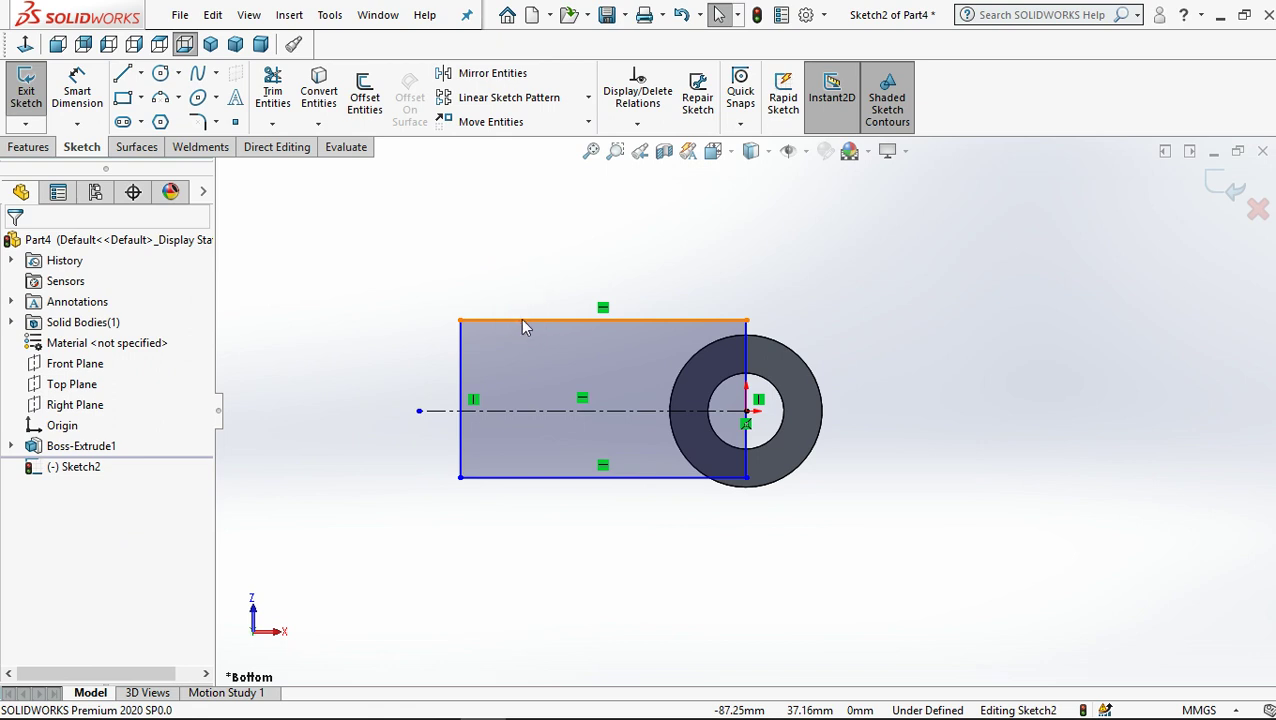
click(521, 321)
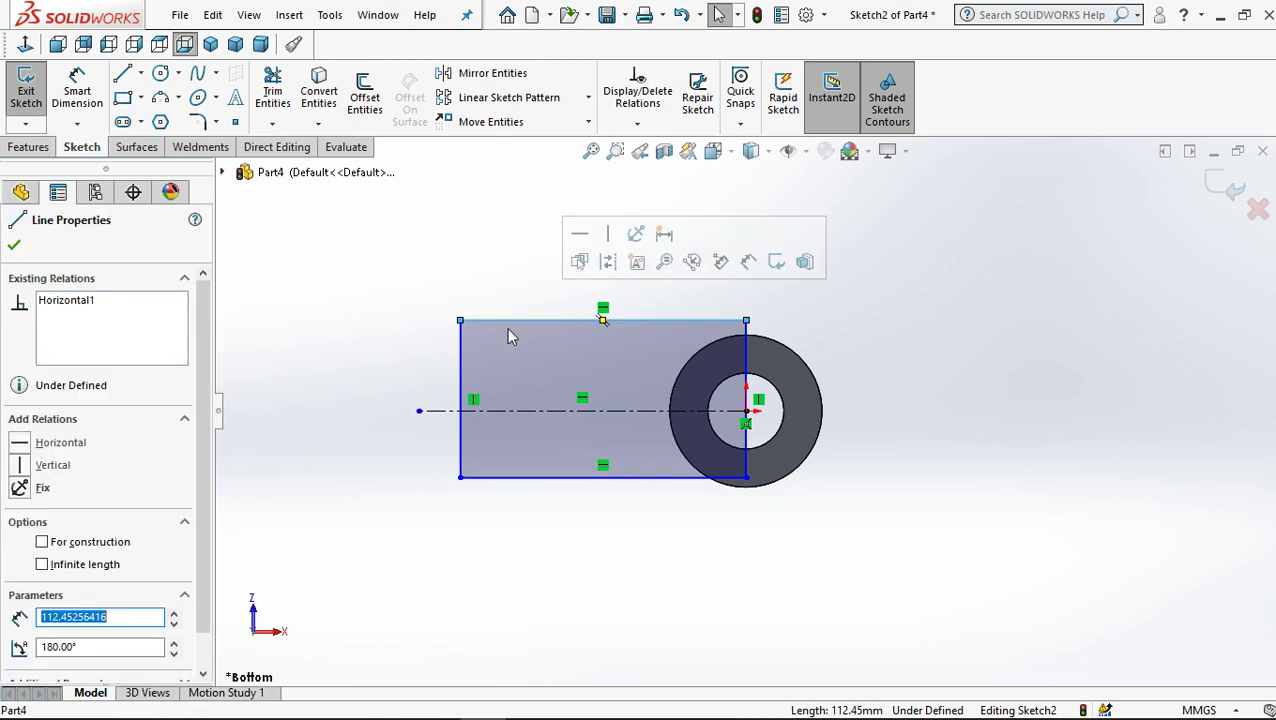
click(450, 414)
ctrl+click(484, 478)
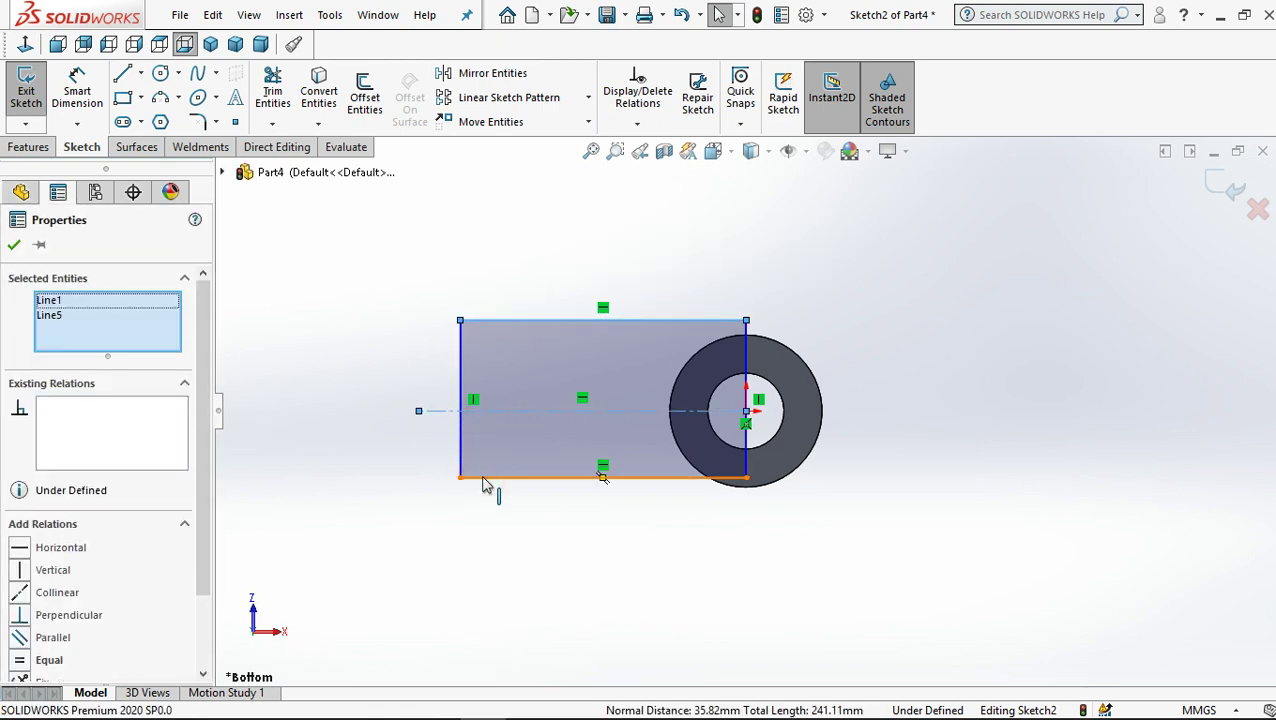
ctrl+click(484, 479)
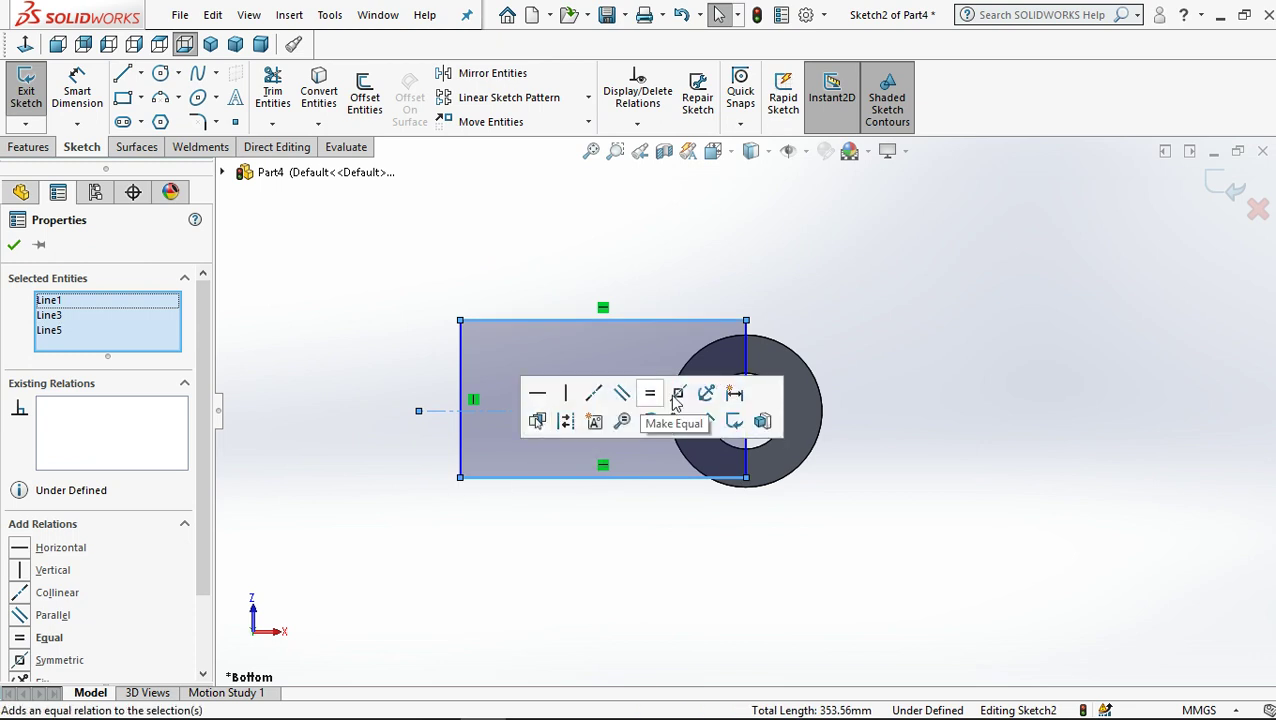
click(678, 396)
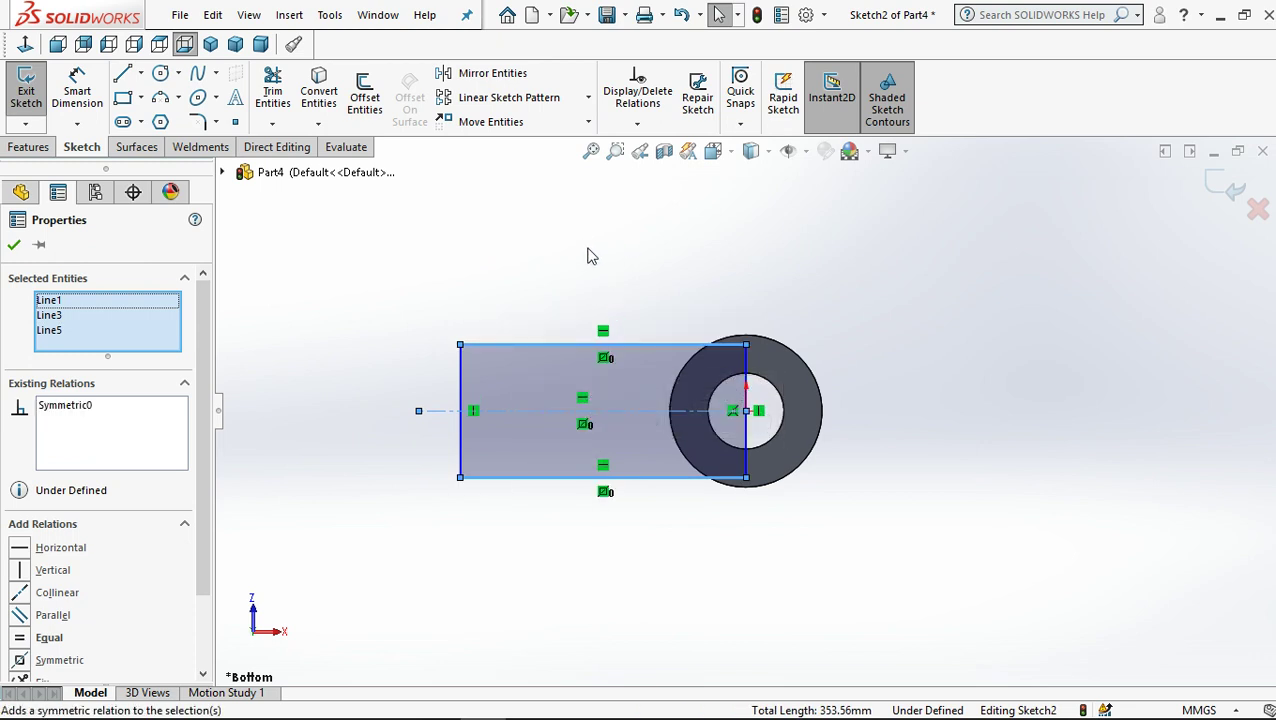
click(458, 220)
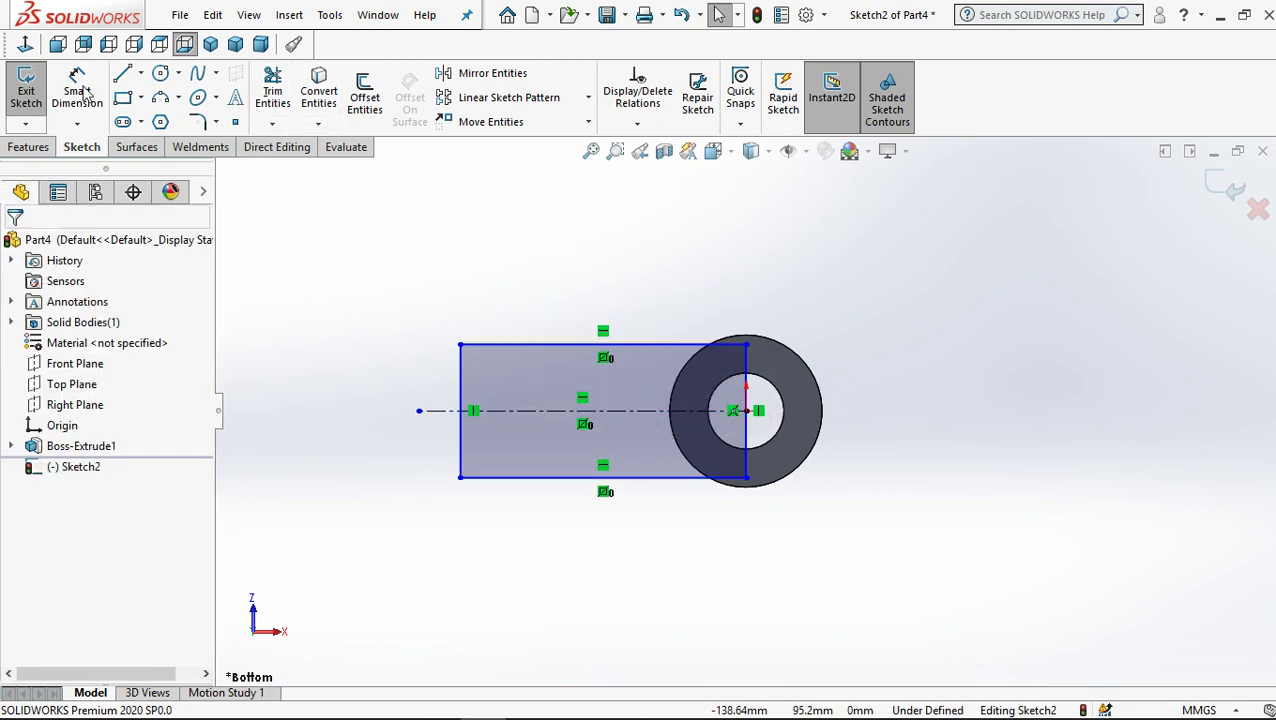
click(77, 88)
Step: Dimension the distance from the tube centre to the rectangle's left edge as 90
click(750, 419)
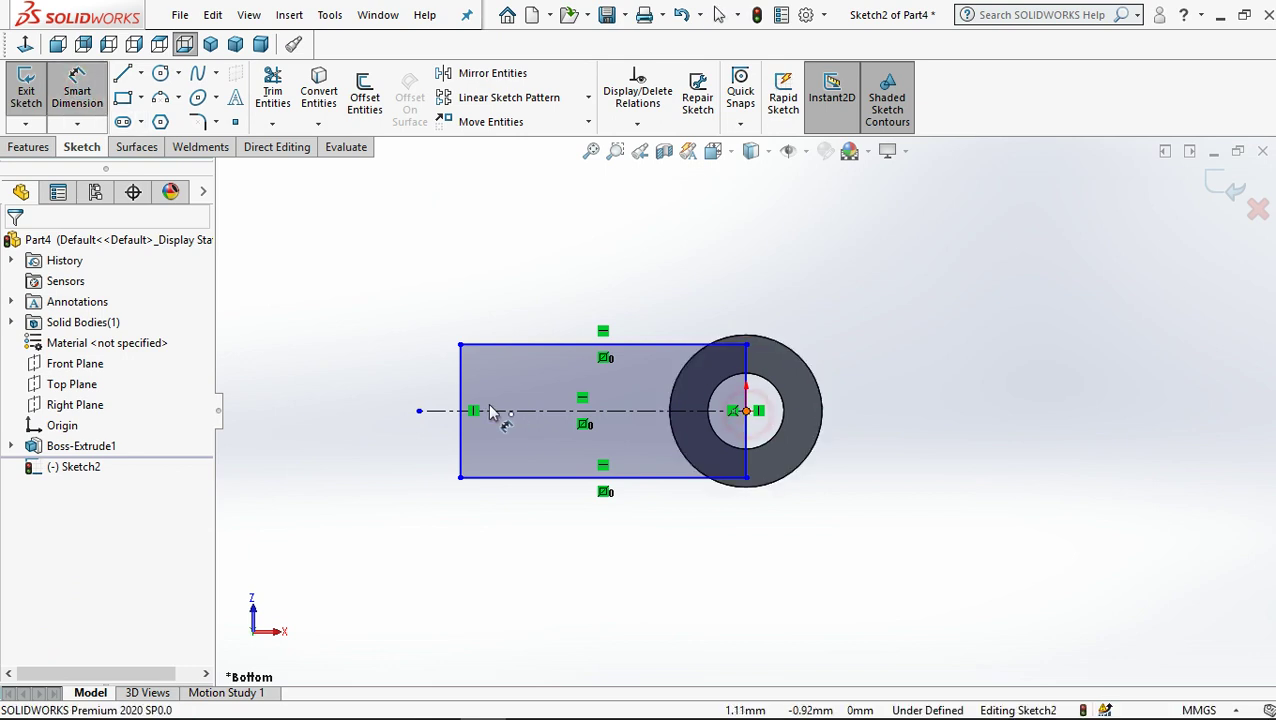
click(572, 266)
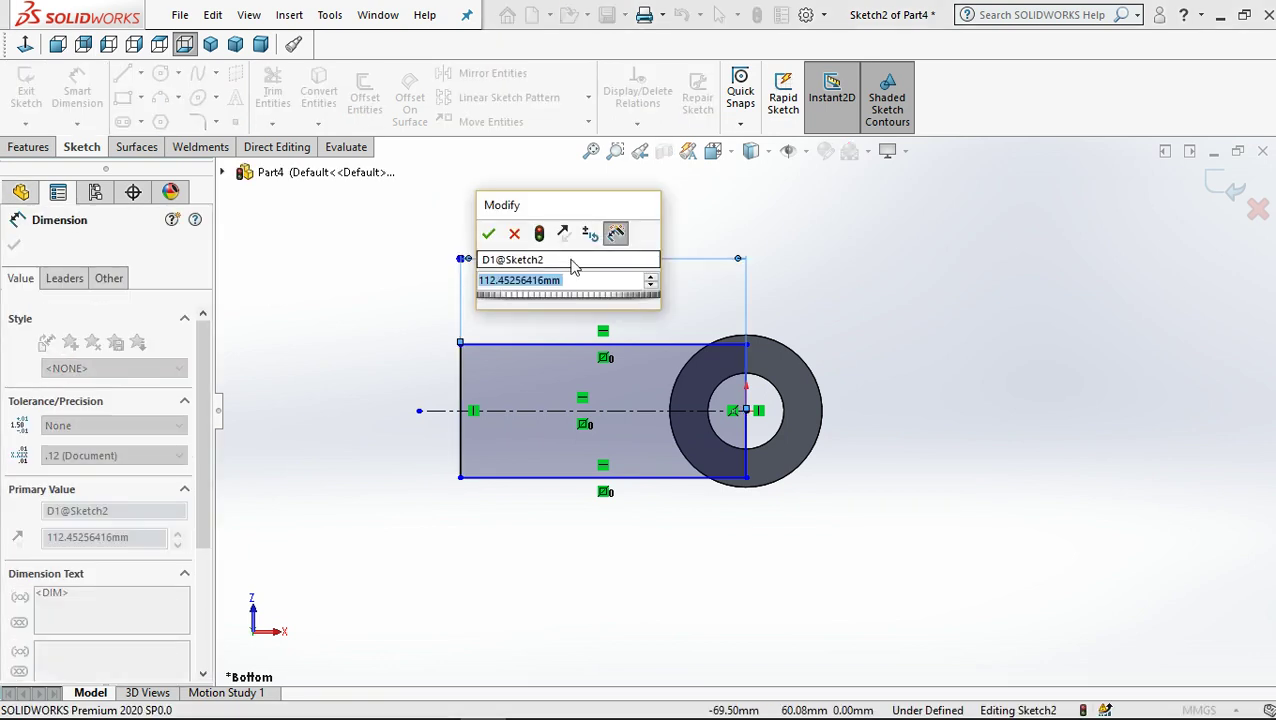
key(Return)
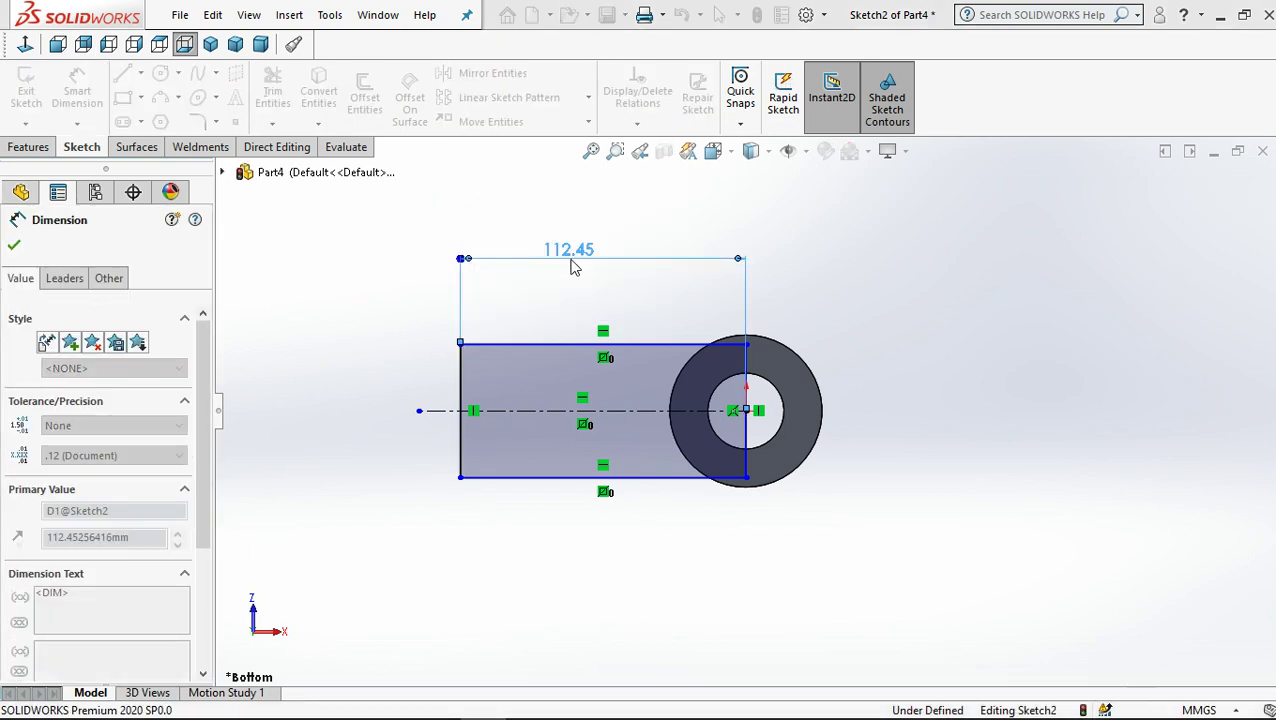
click(419, 252)
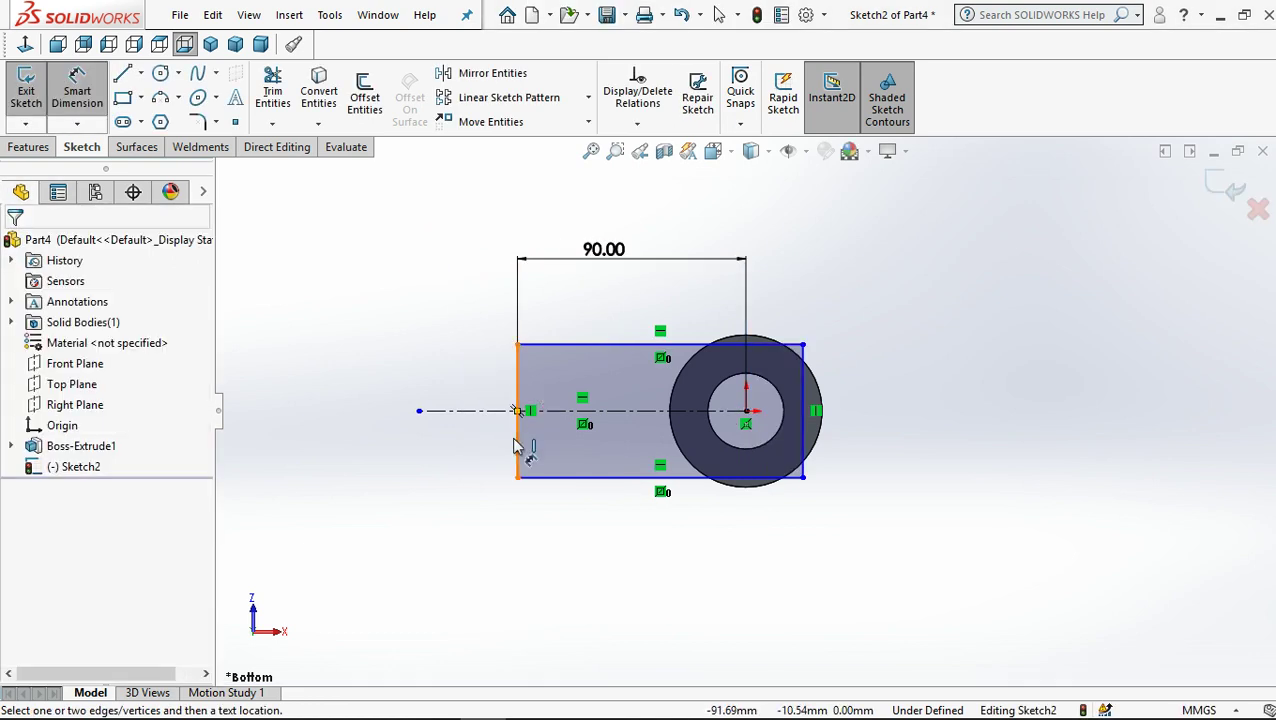
Step: Dimension the rectangle 50 tall and convert the Ø60 outer edge into the sketch
click(514, 442)
click(481, 447)
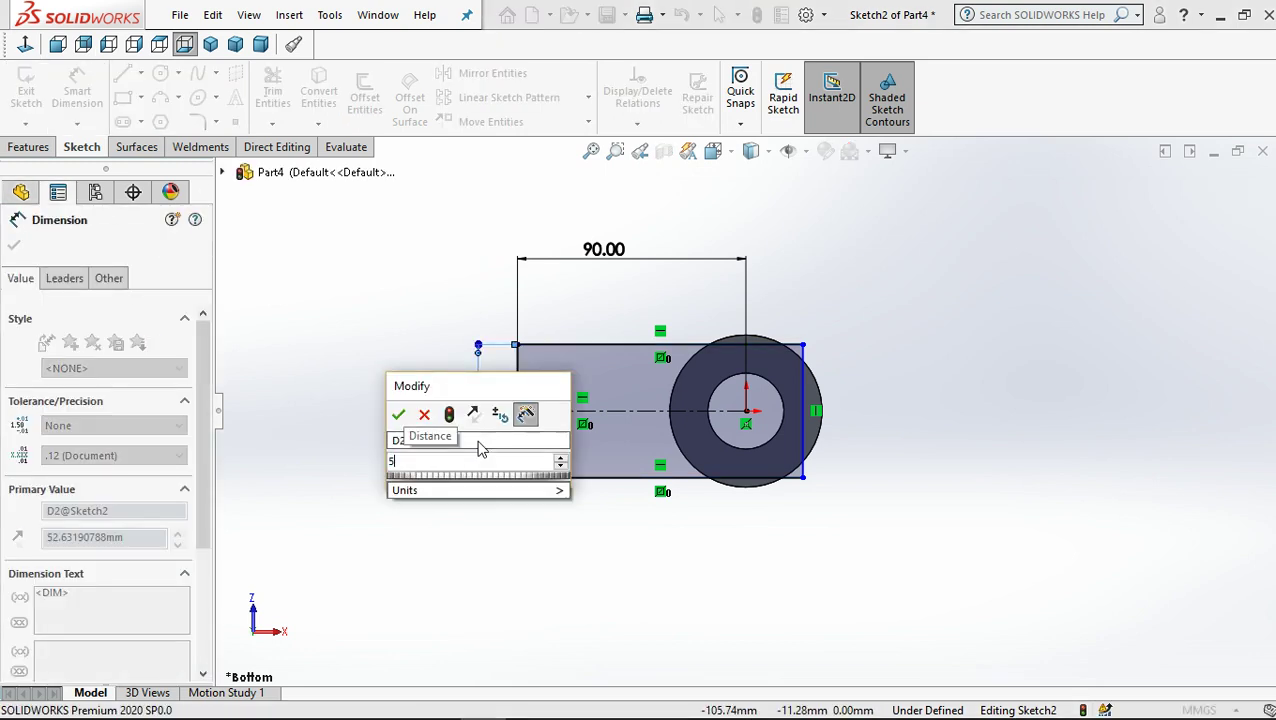
text(50)
key(Return)
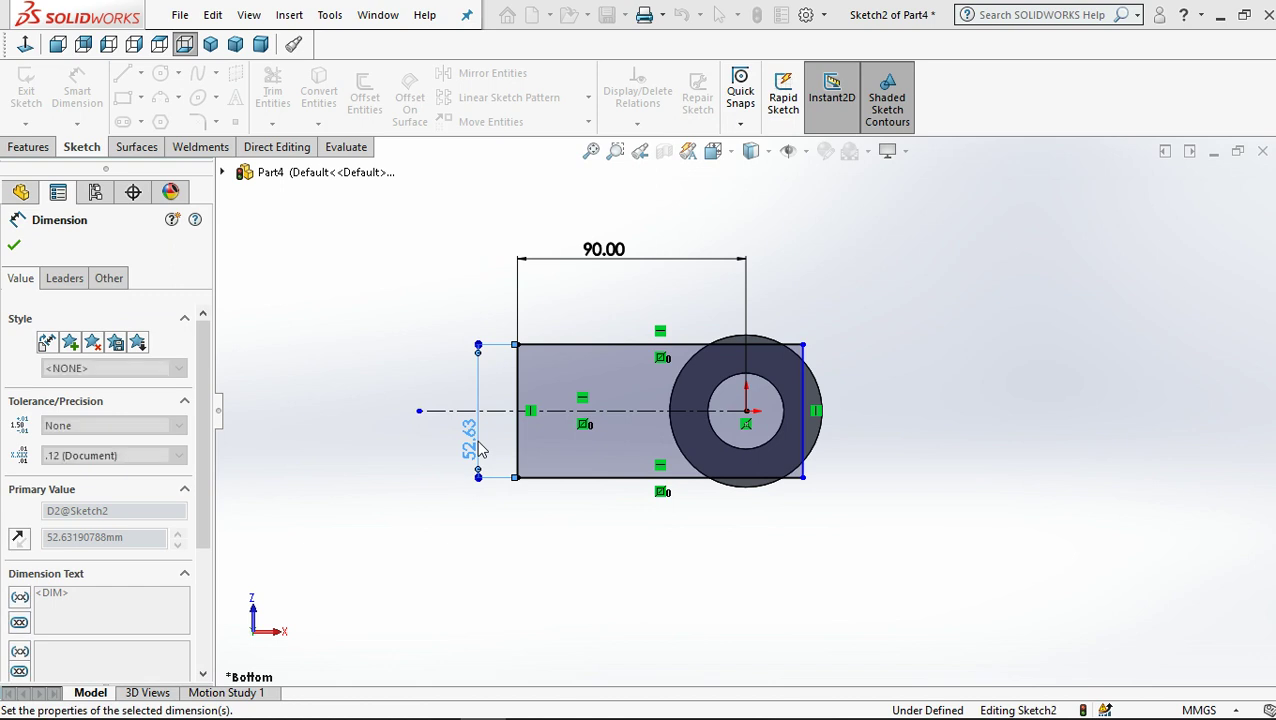
click(431, 255)
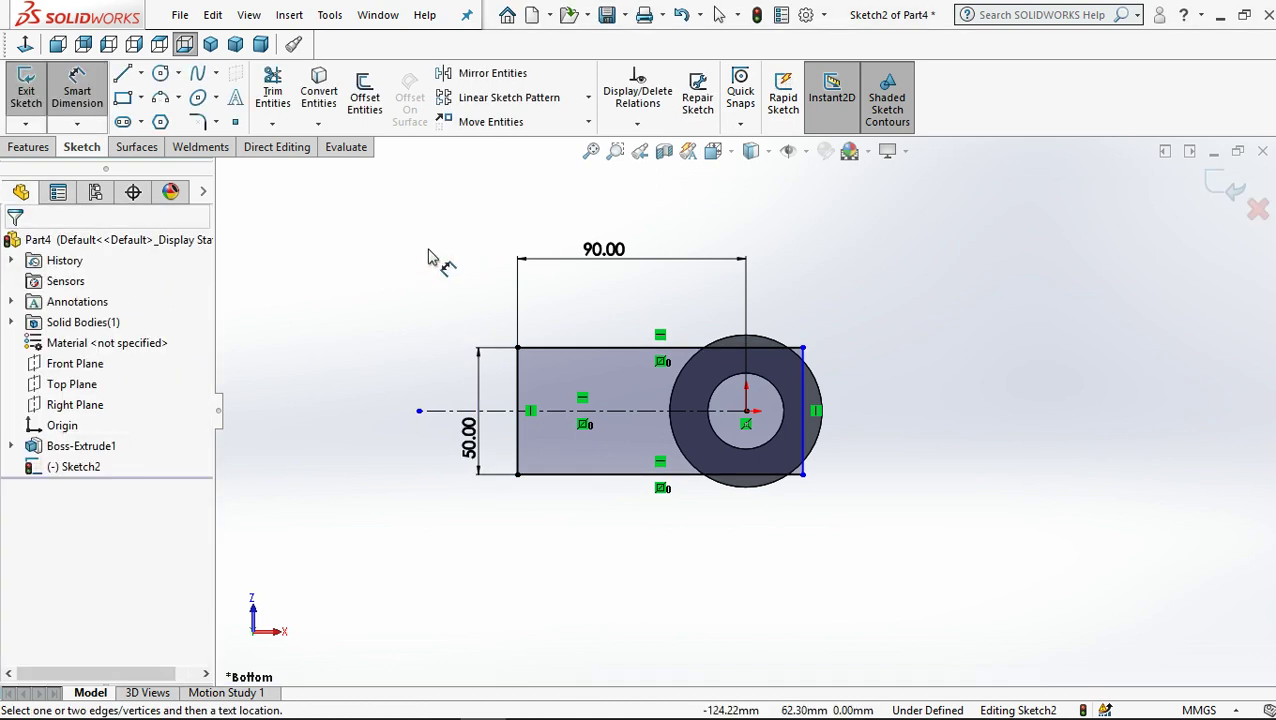
click(746, 335)
click(319, 85)
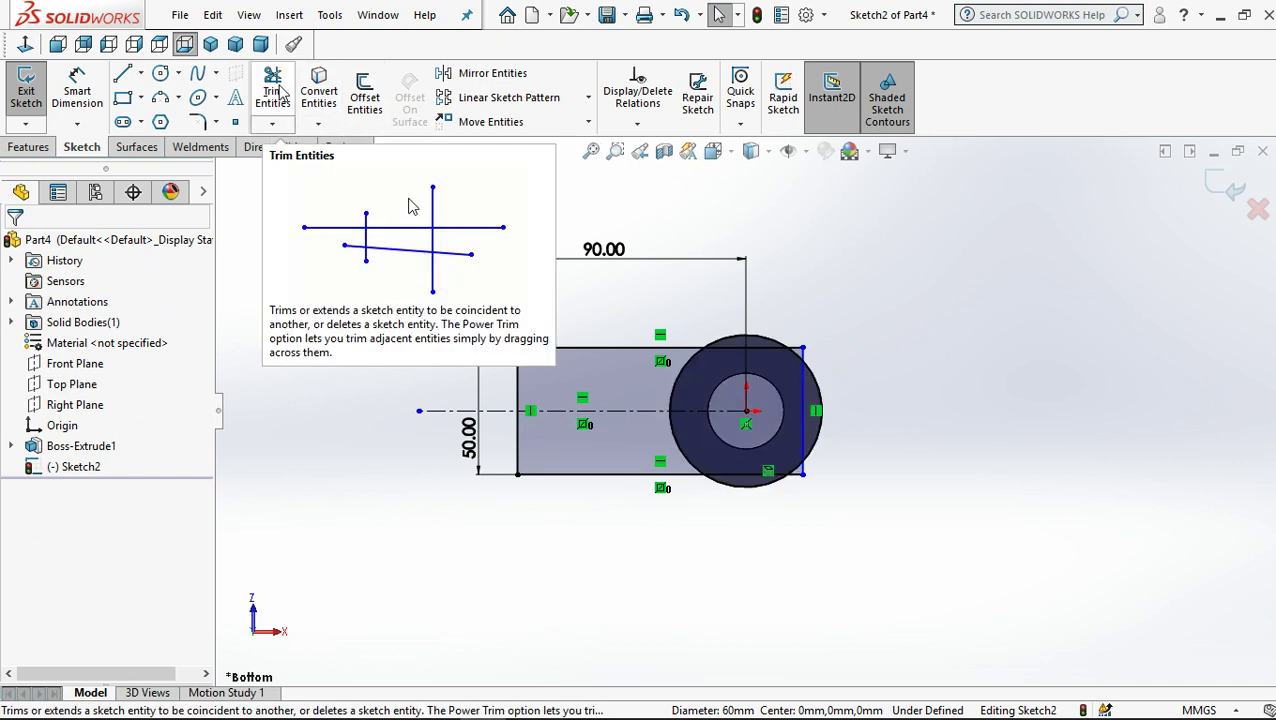
Step: Power-trim the overlapping top line and arc so the arm sketch forms one closed profile
click(272, 88)
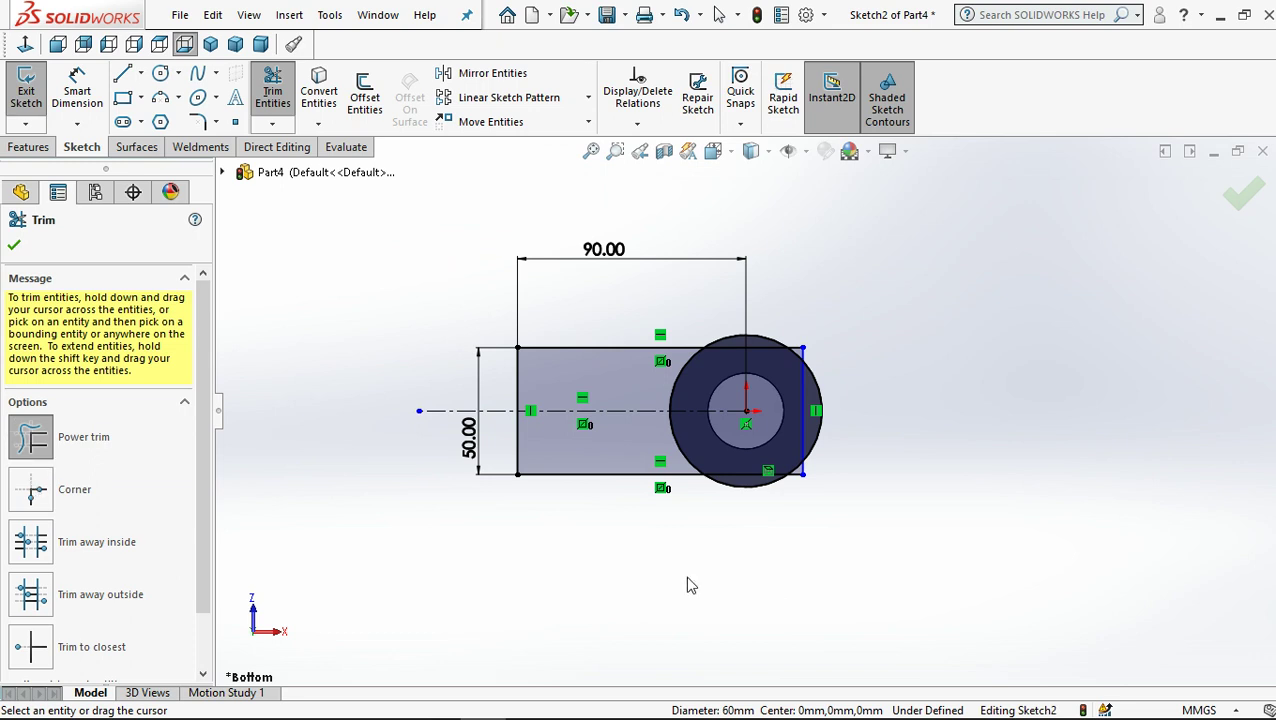
mouse_move(658, 588)
mouse_down()
mouse_move(803, 465)
mouse_move(818, 471)
mouse_move(782, 330)
mouse_up()
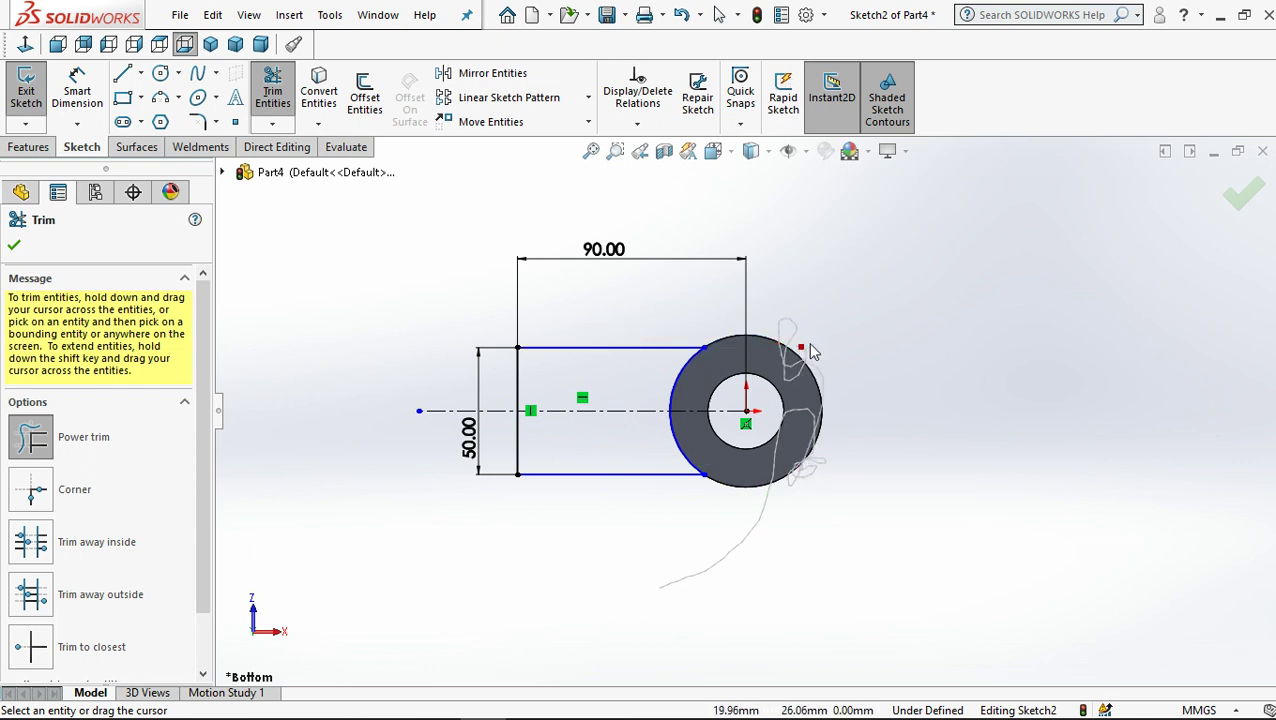
drag(790, 352, 818, 345)
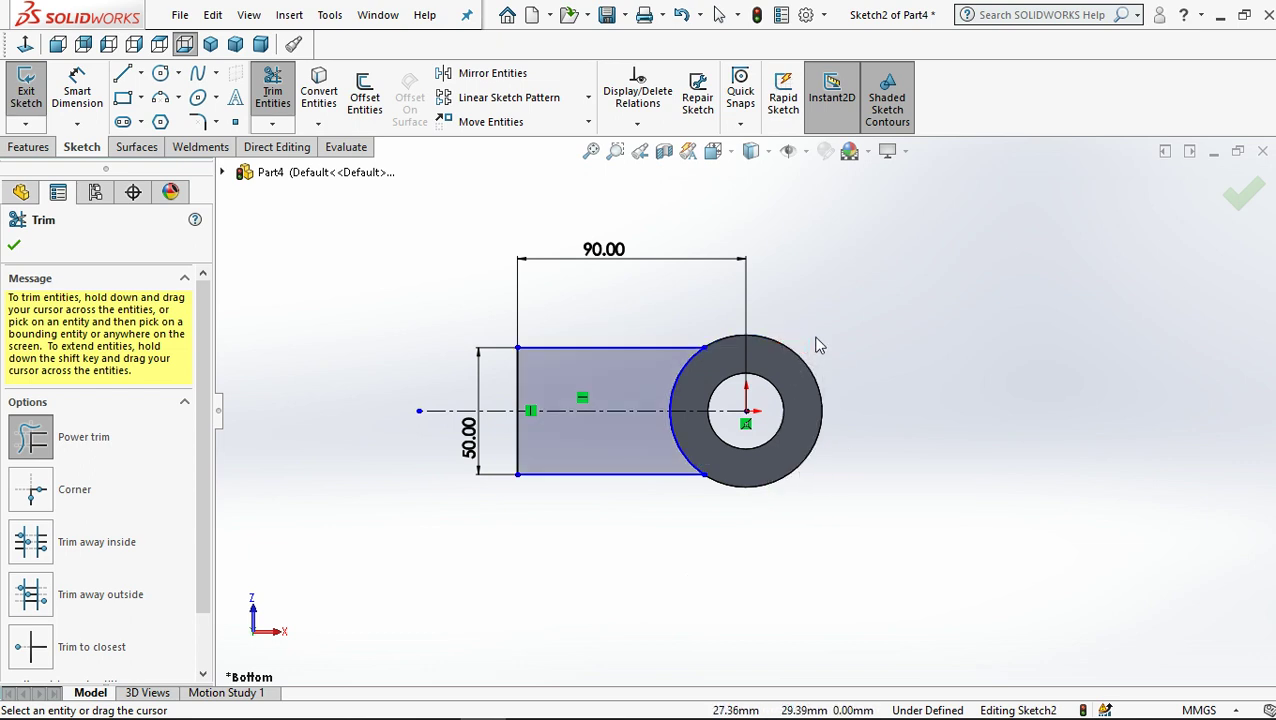
click(724, 12)
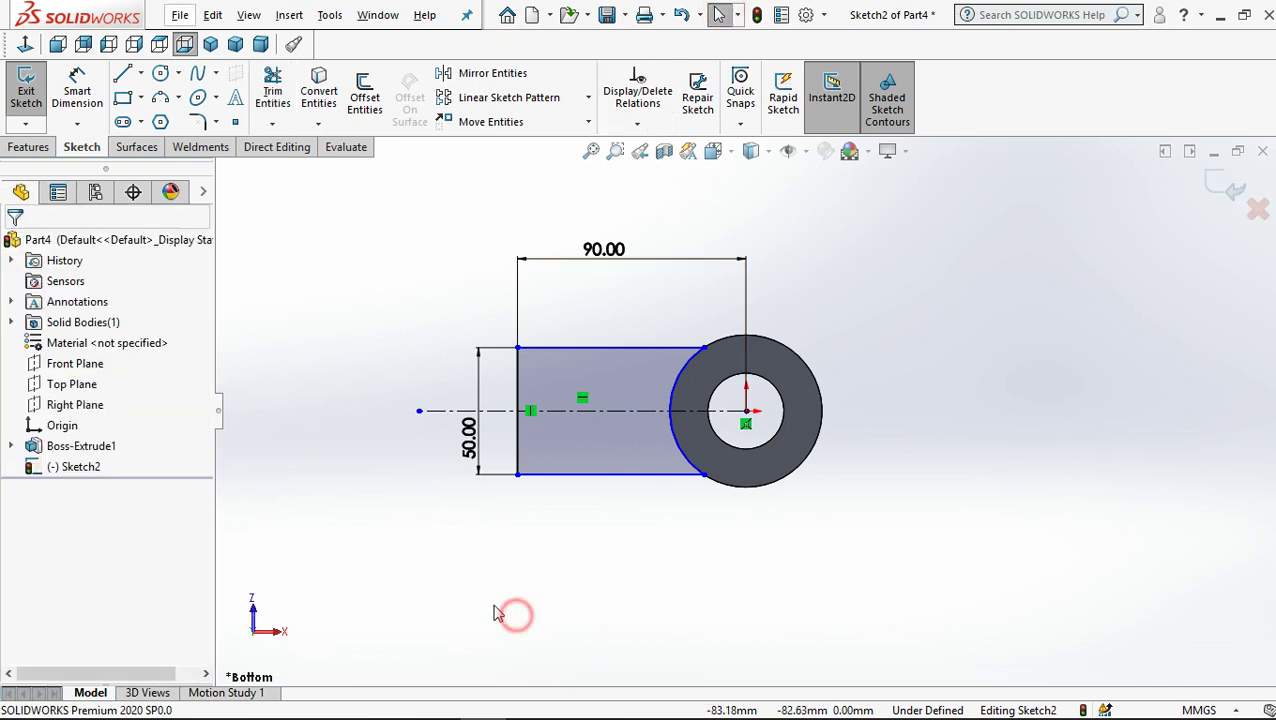
click(437, 700)
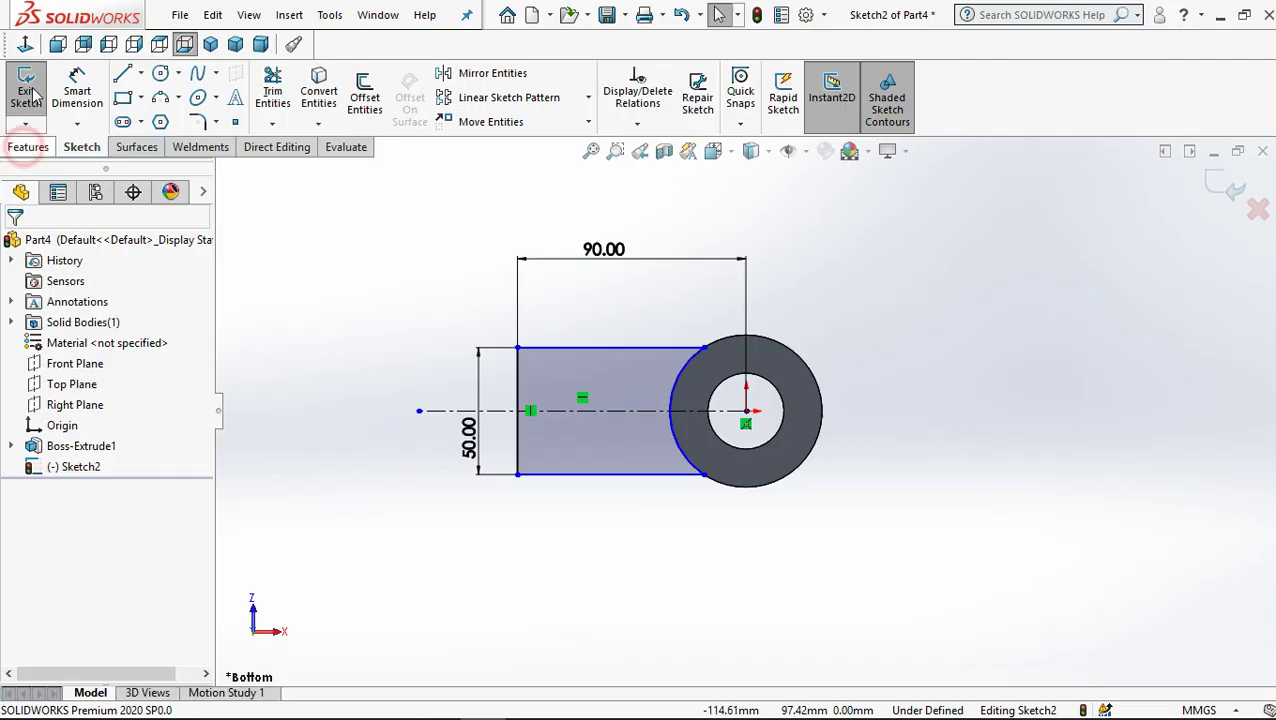
Step: Extrude the arm profile 20 mm in the reversed direction, merged with the tube
click(30, 147)
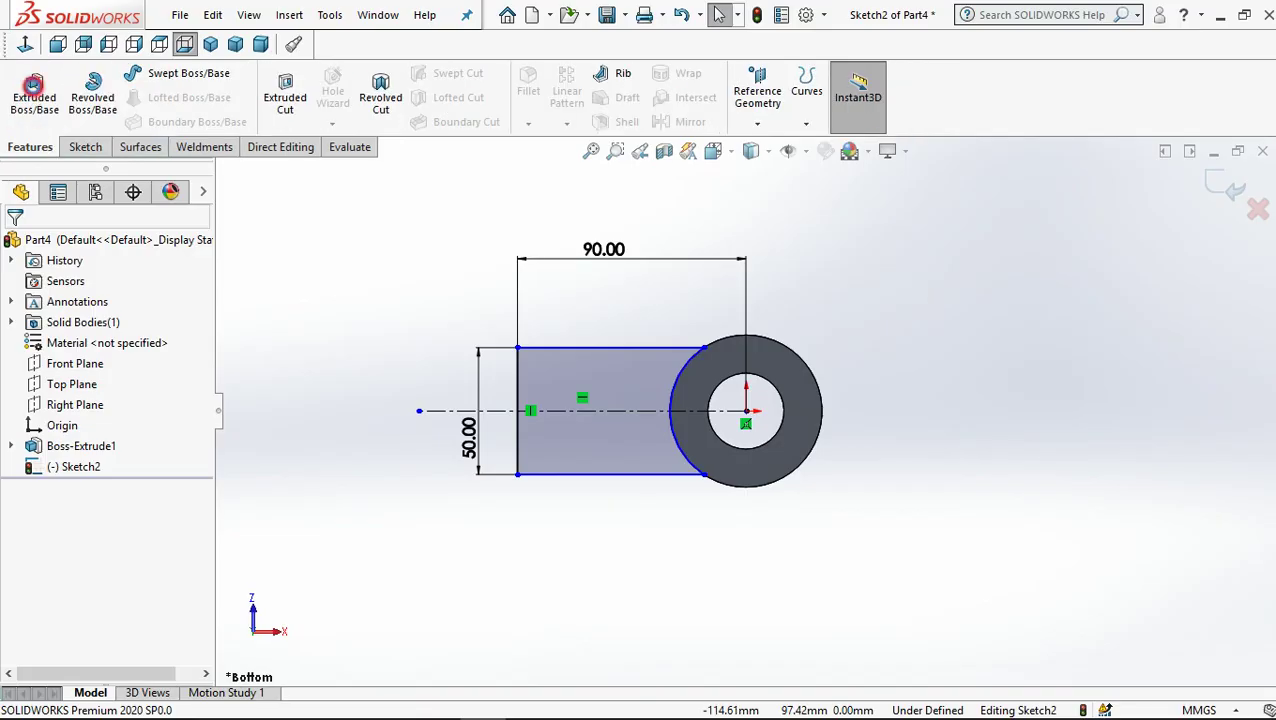
click(33, 85)
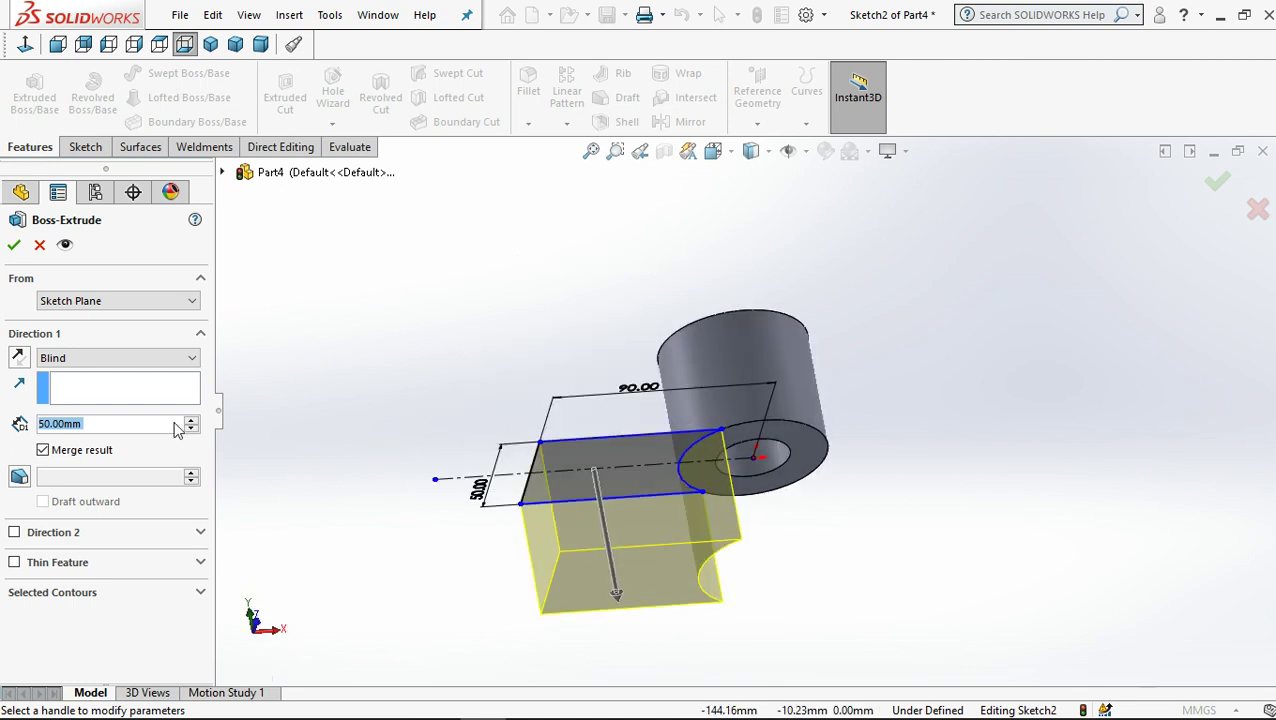
click(20, 358)
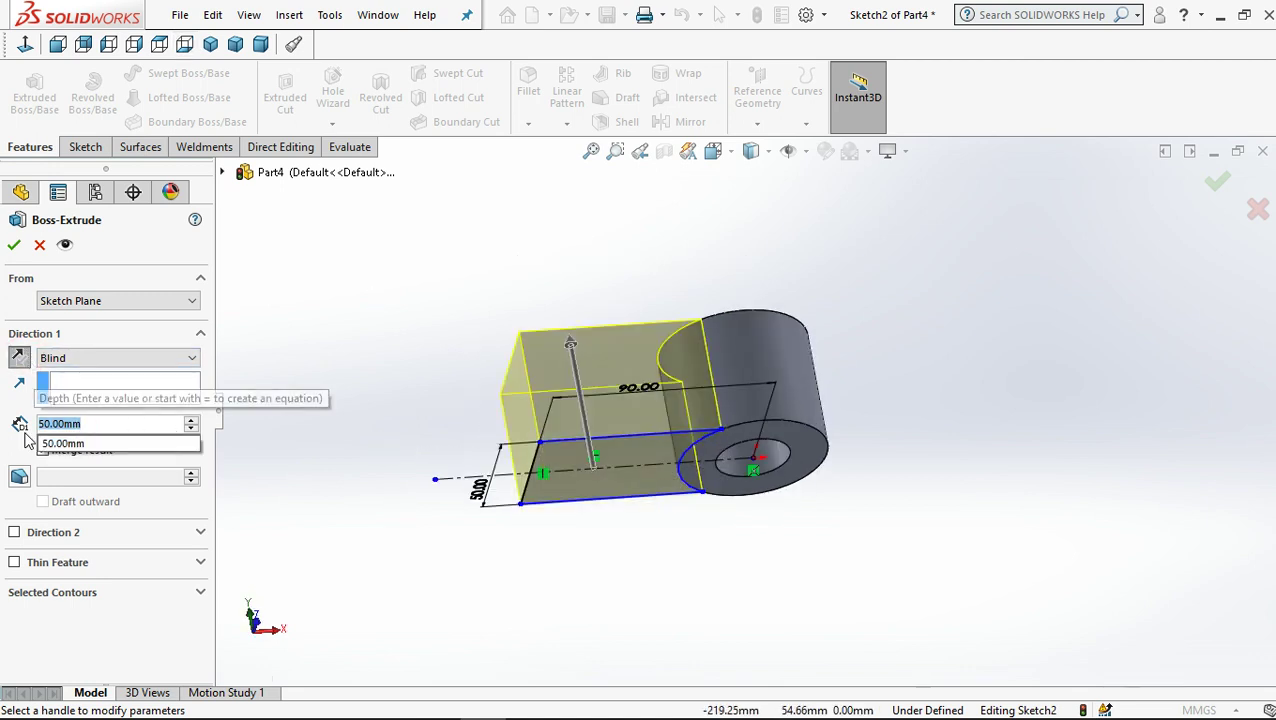
text(20)
key(Return)
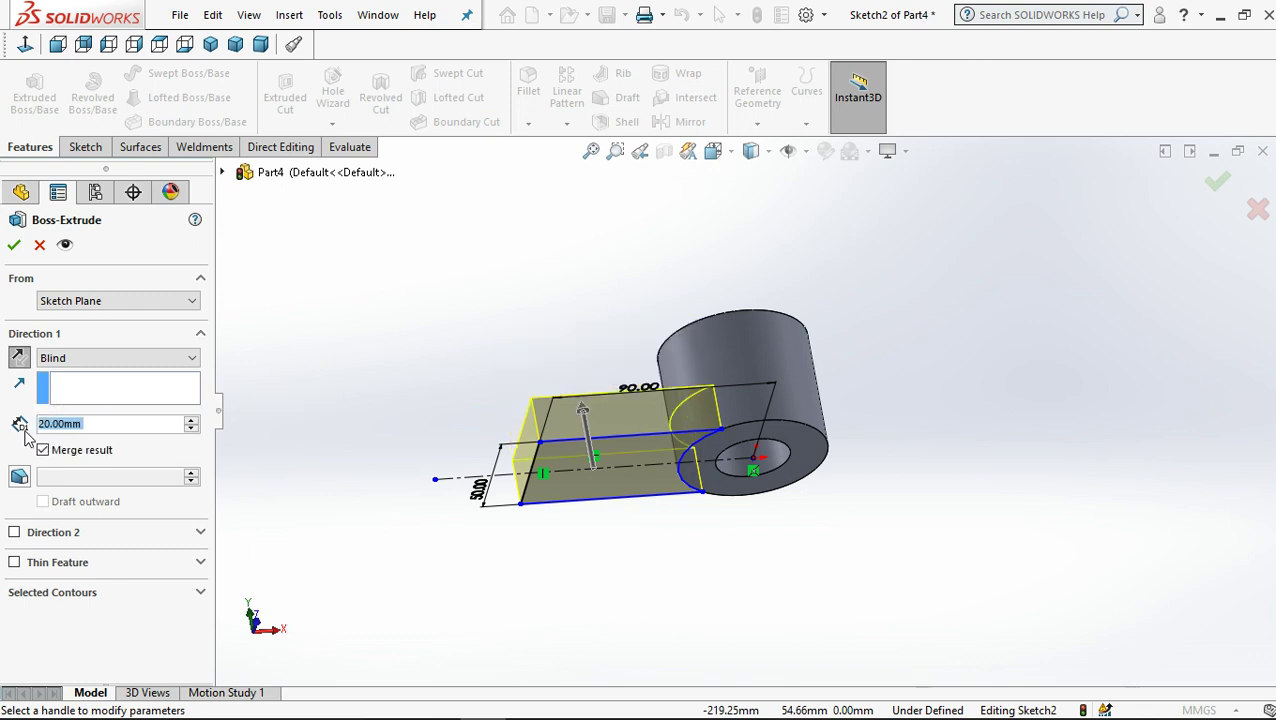
right_click(412, 283)
mouse_move(488, 350)
middle_down()
mouse_move(516, 508)
mouse_move(450, 415)
middle_up()
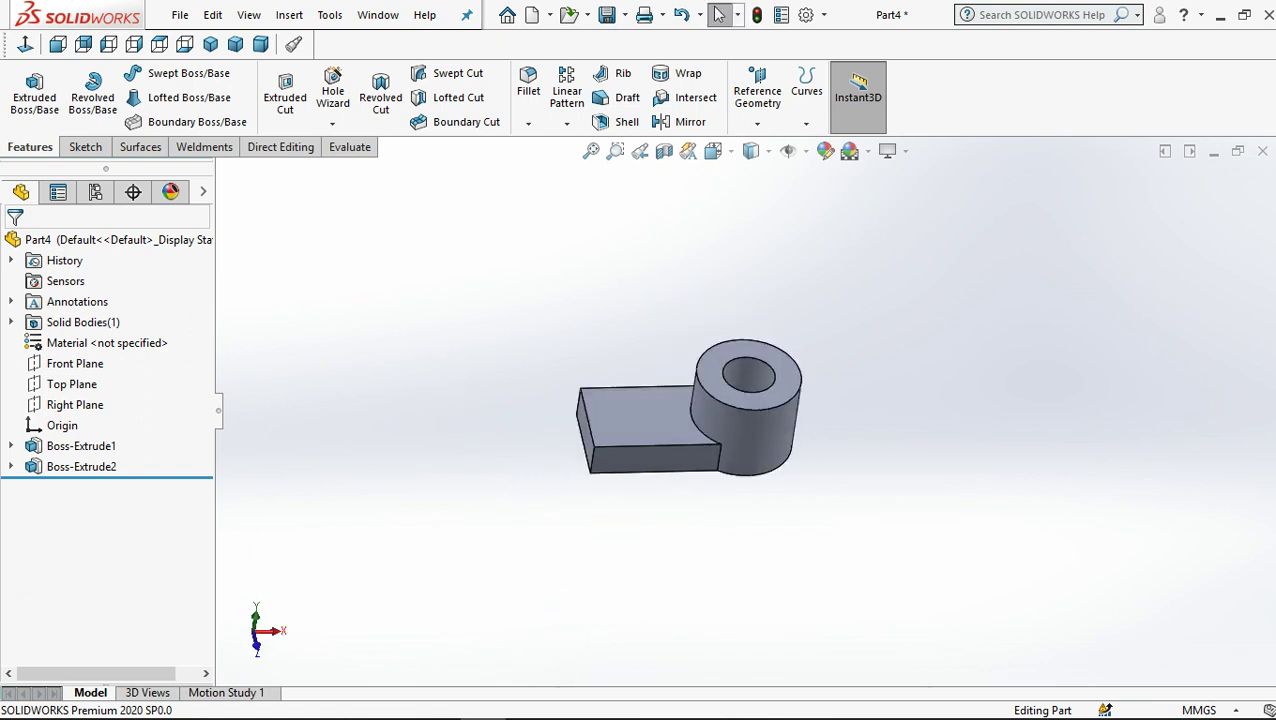
click(436, 699)
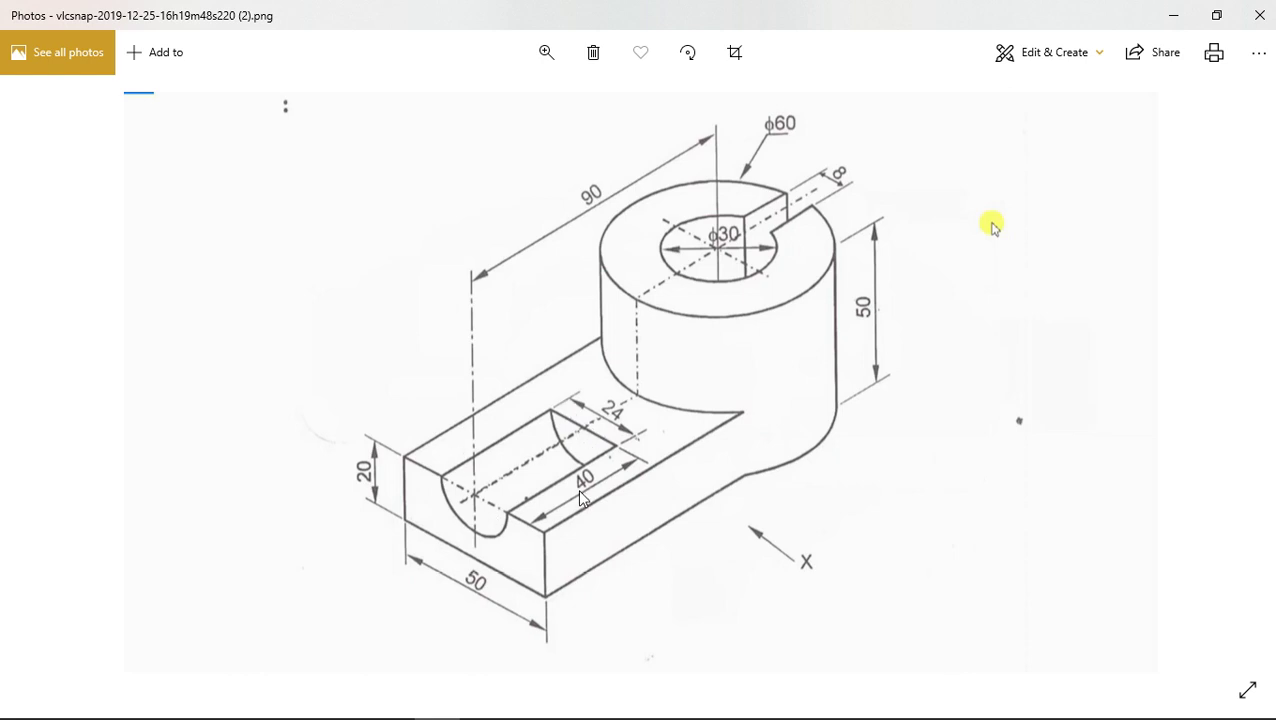
click(1169, 14)
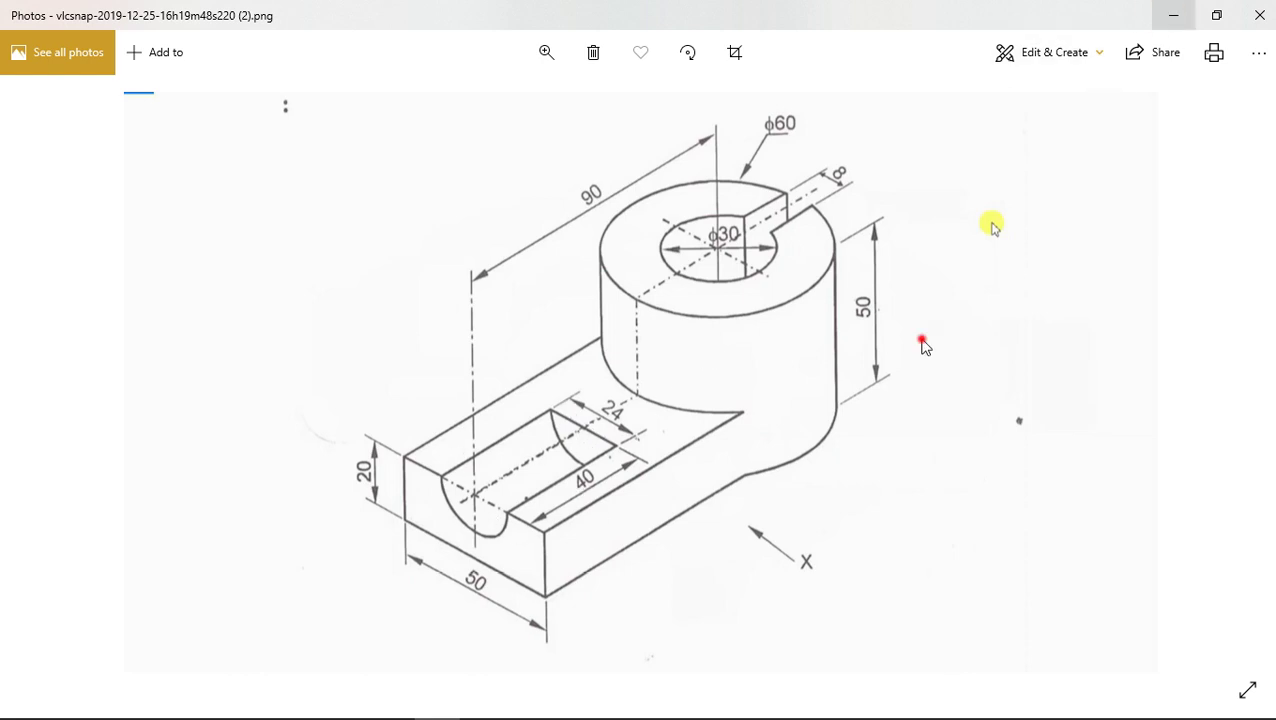
Step: Sketch a circle on the arm's end face centred at the top edge midpoint
scroll(620, 440, down, 5)
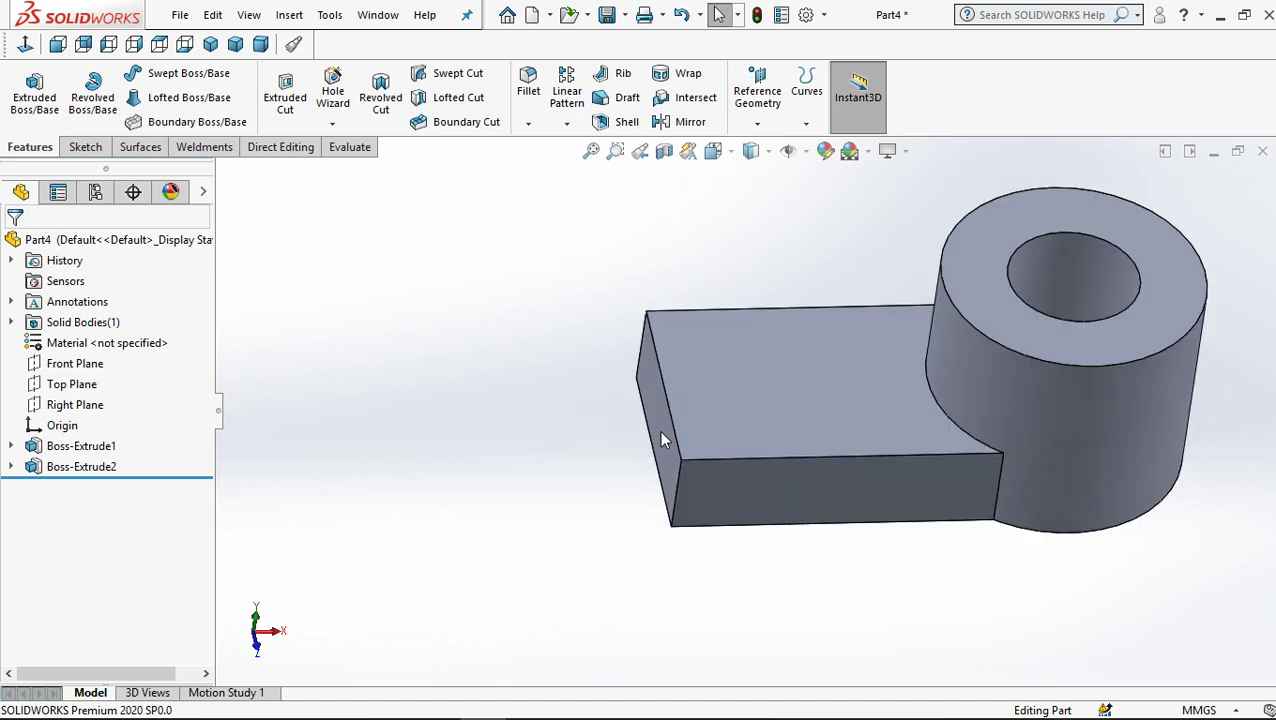
click(659, 431)
click(736, 380)
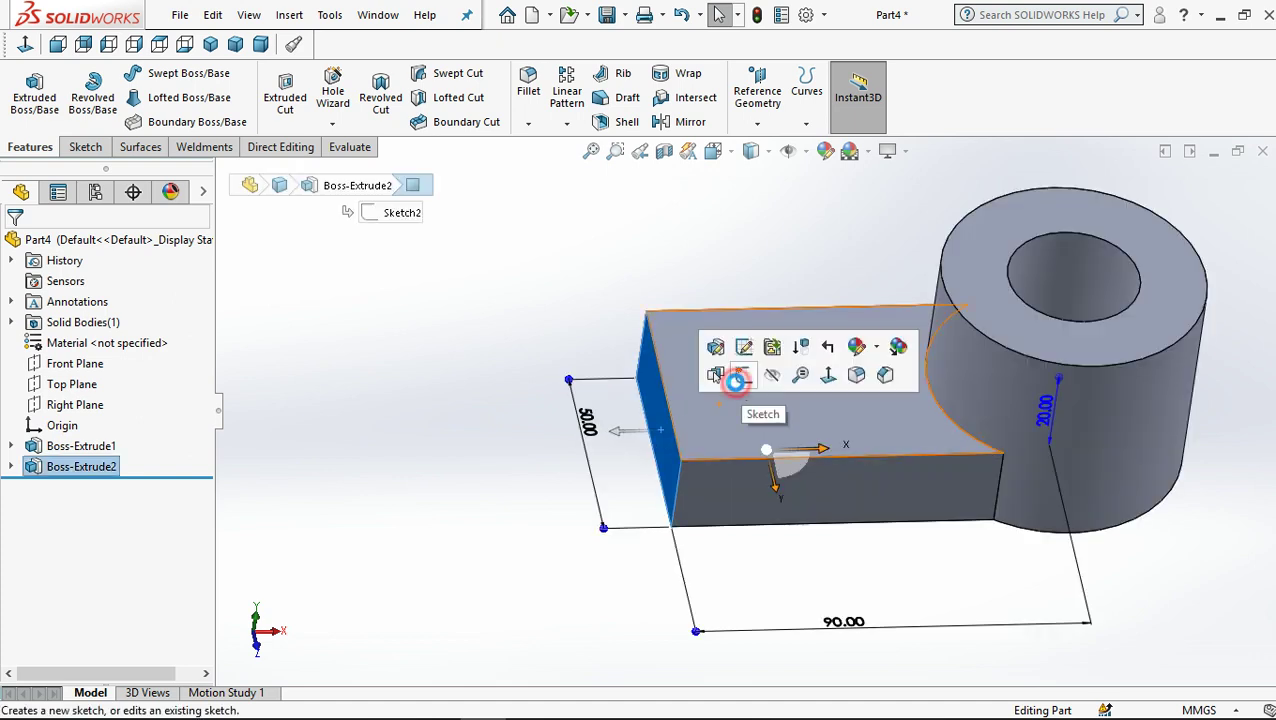
click(22, 46)
click(161, 74)
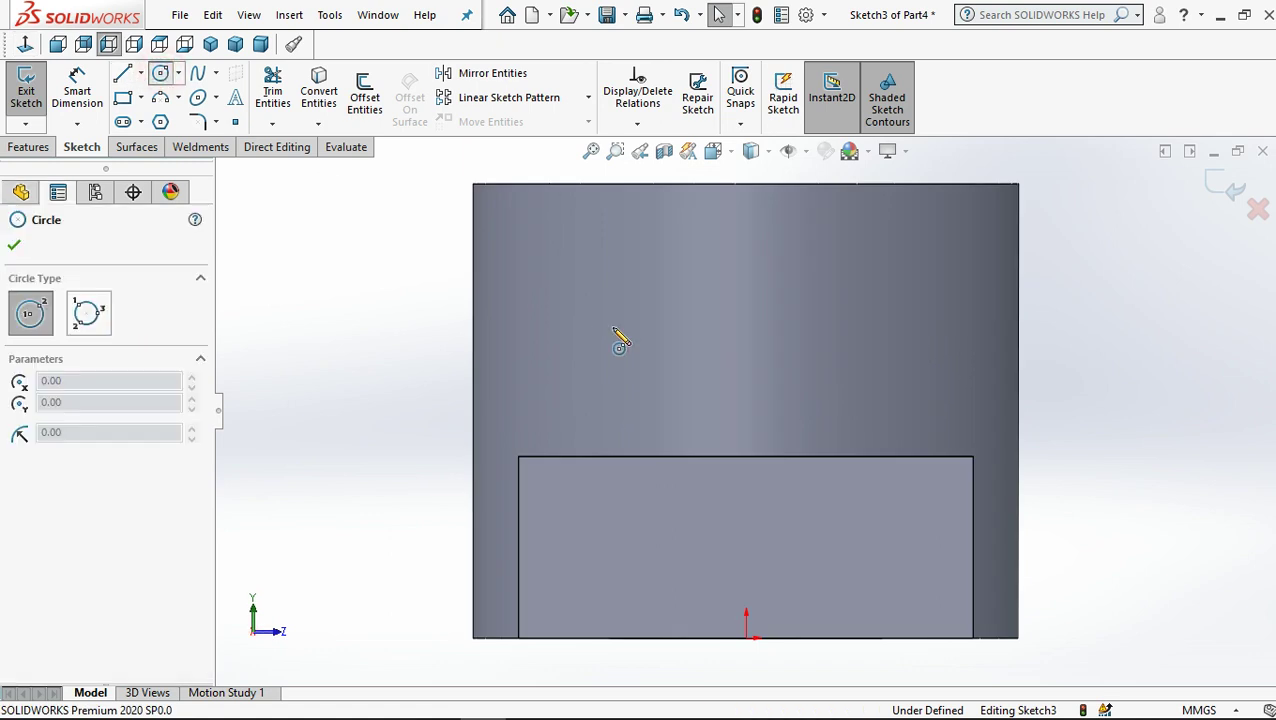
scroll(745, 420, up, 2)
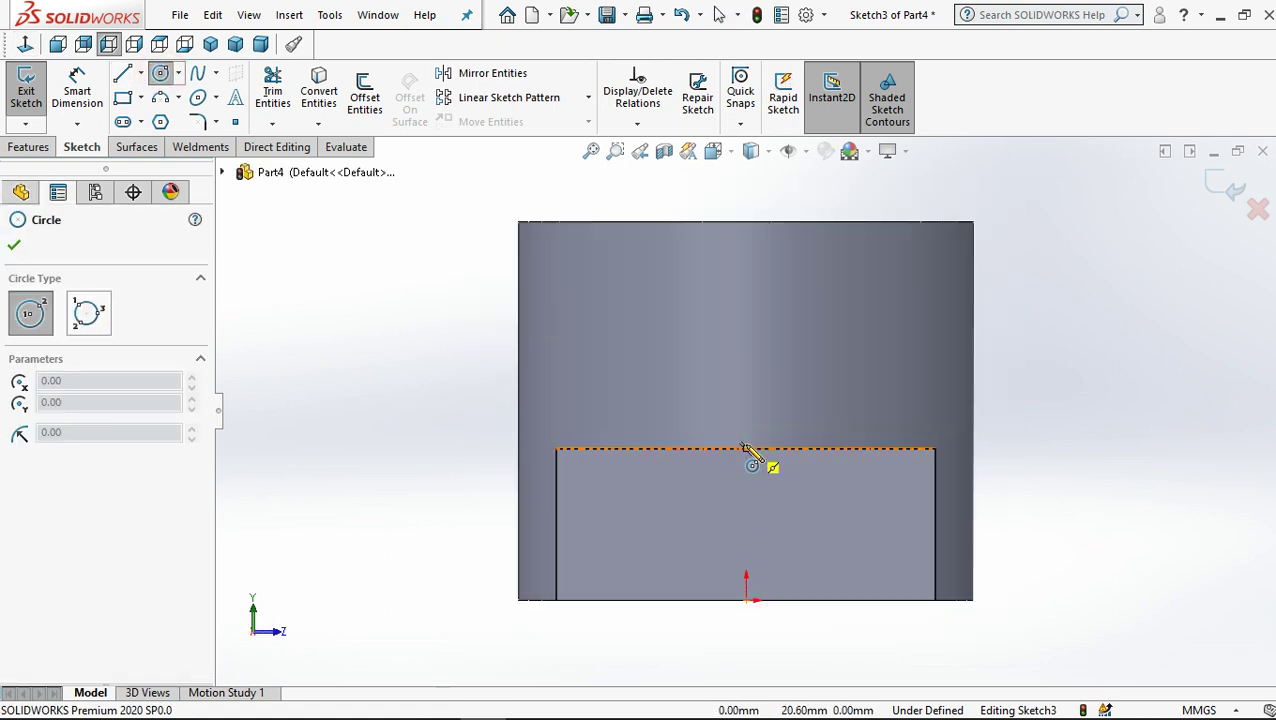
click(745, 450)
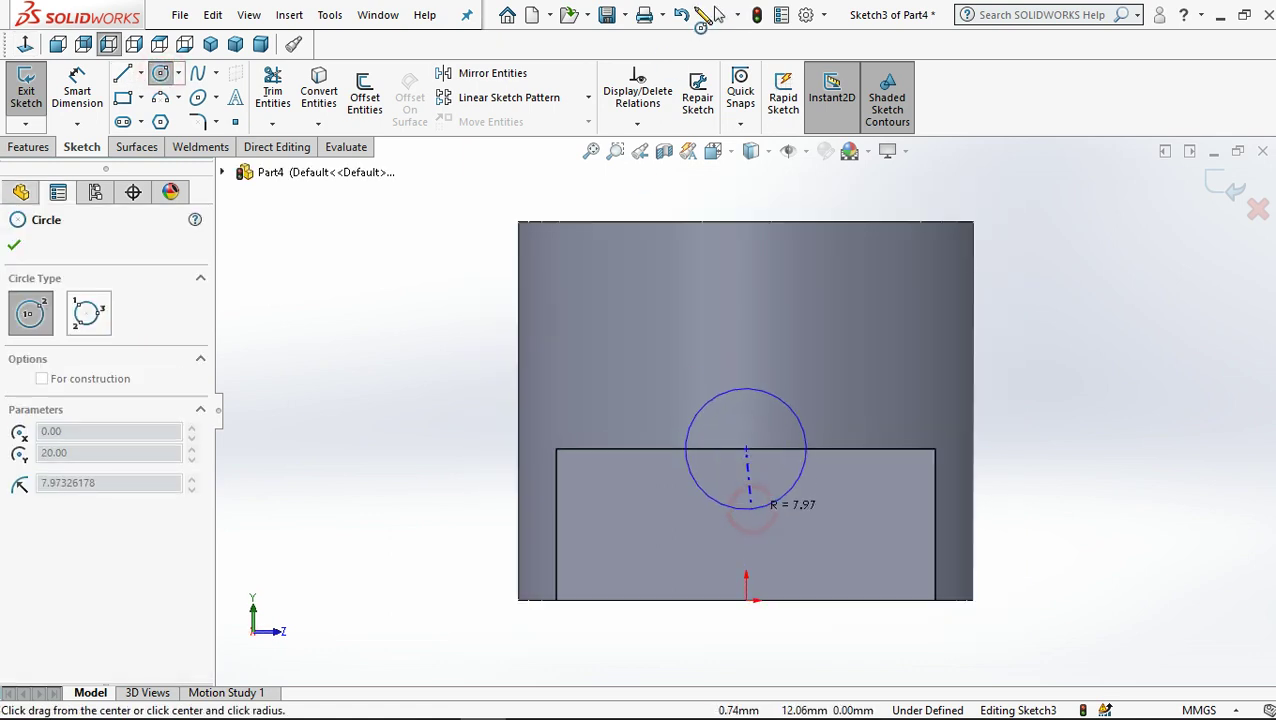
click(770, 504)
Step: Dimension the circle's diameter to 24
click(77, 88)
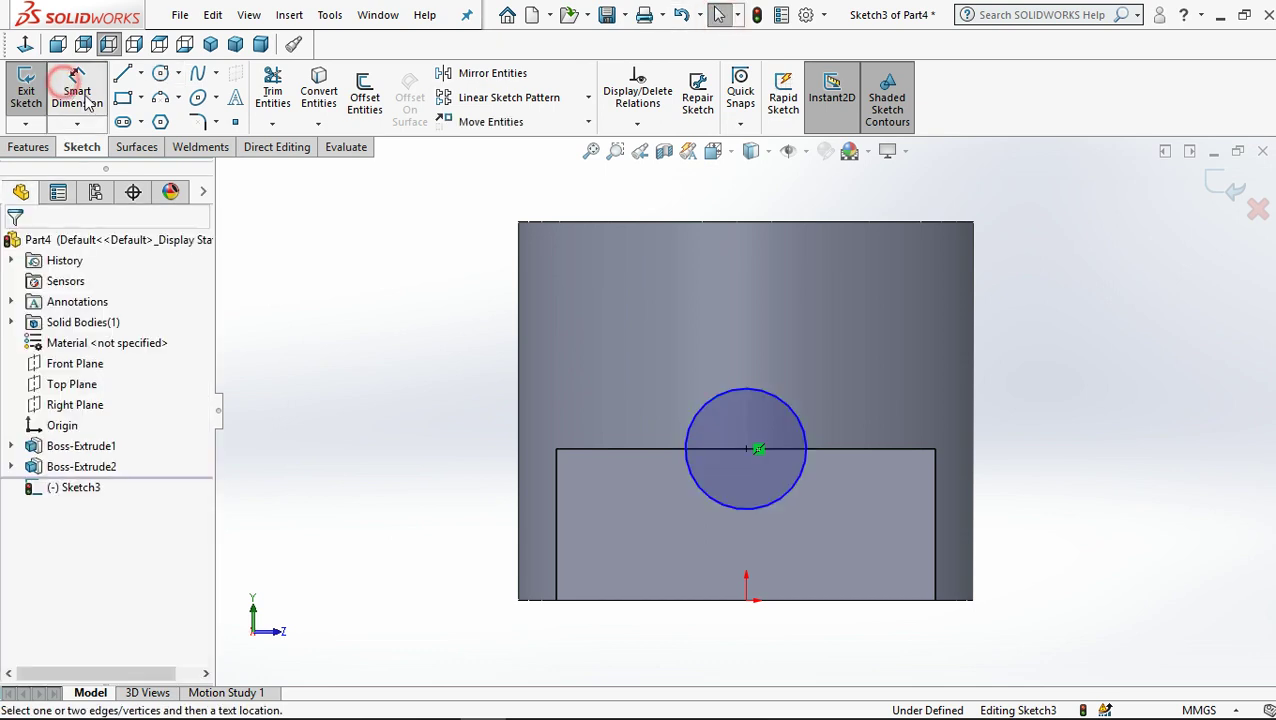
click(663, 517)
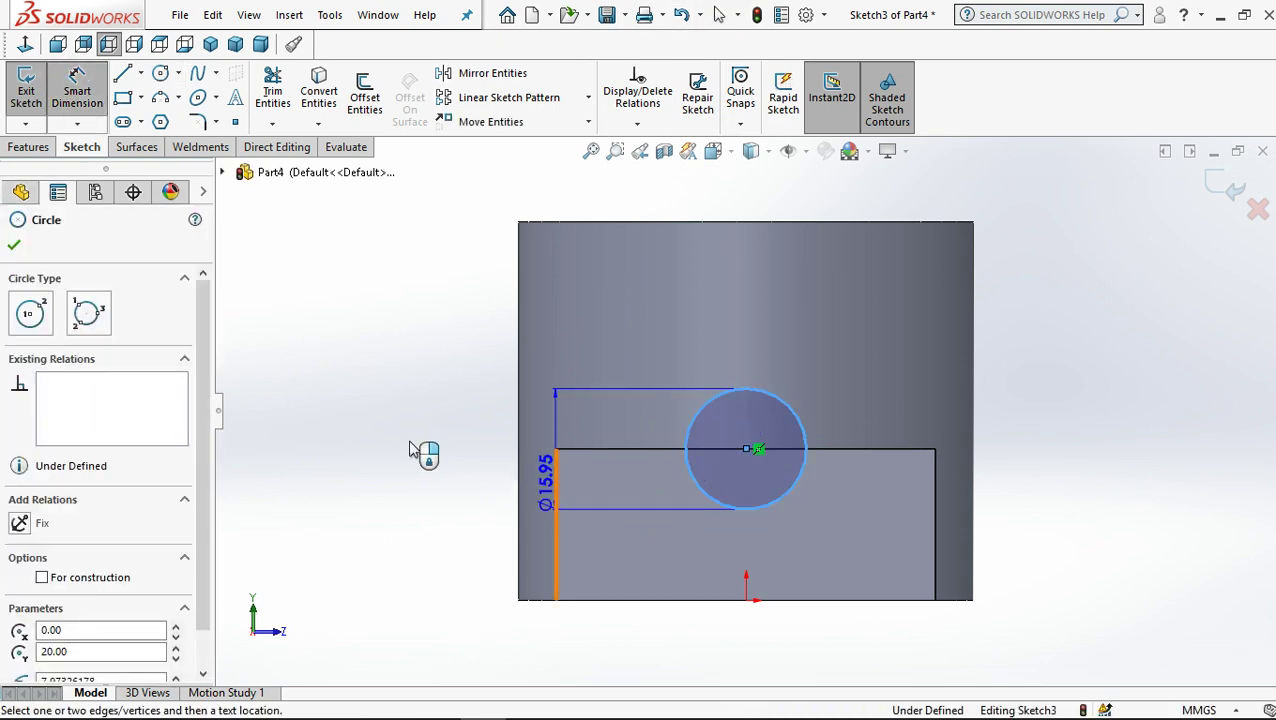
click(397, 444)
click(392, 447)
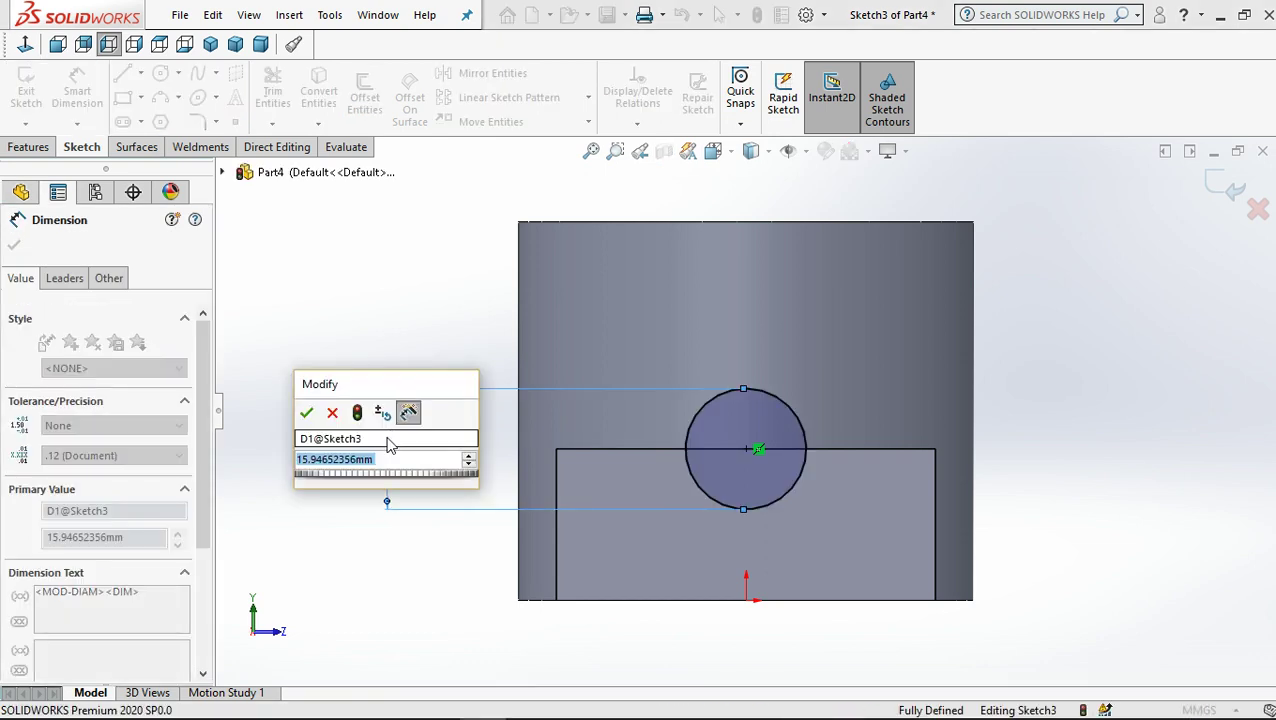
text(24)
key(Return)
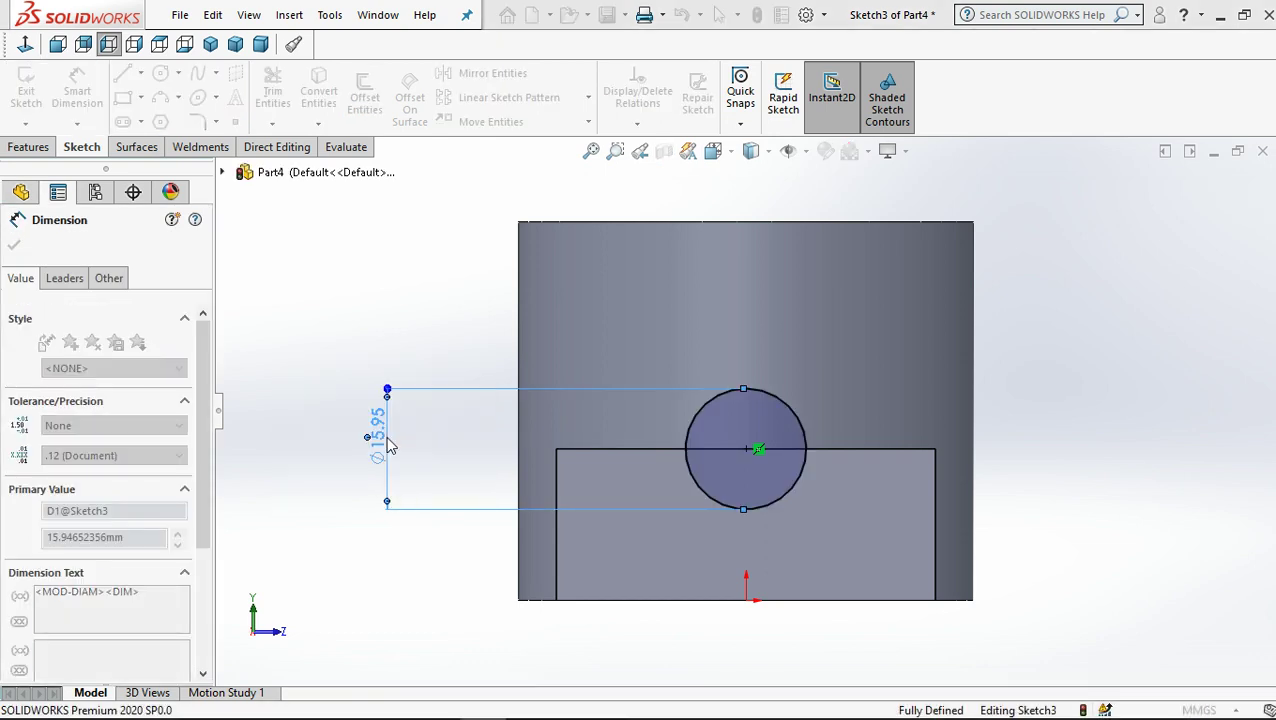
click(336, 285)
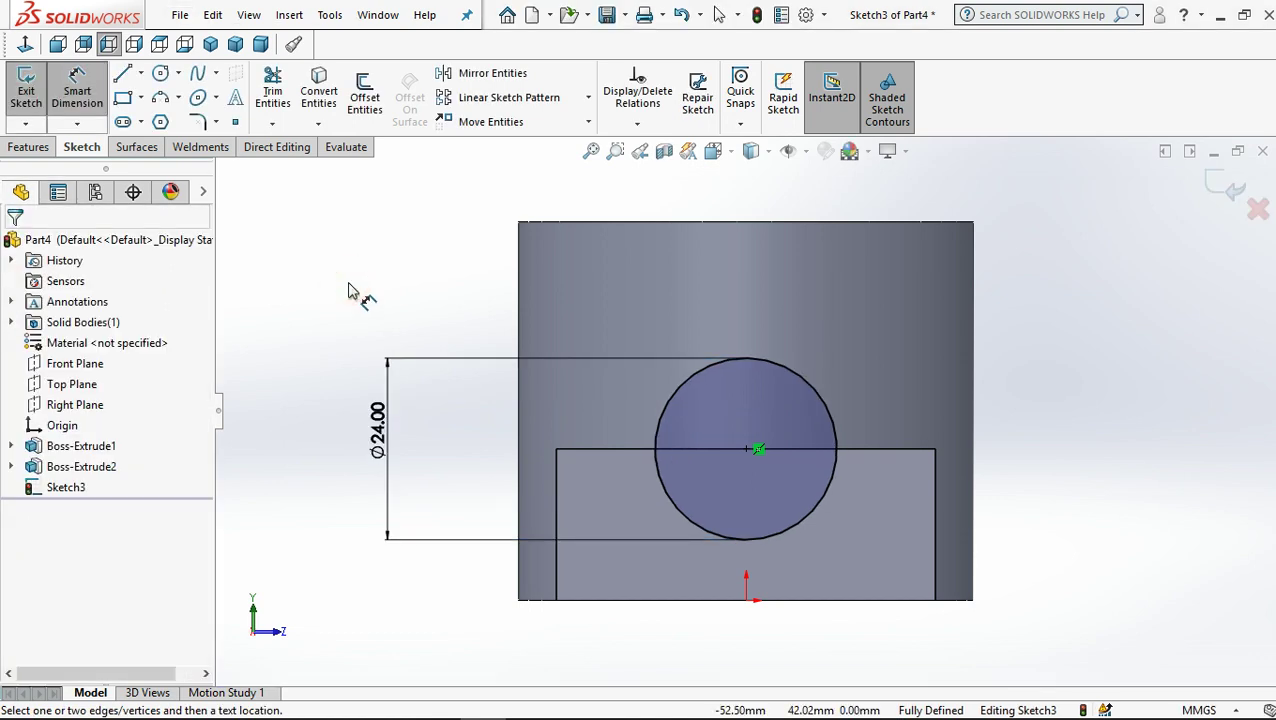
middle_drag(577, 318, 535, 292)
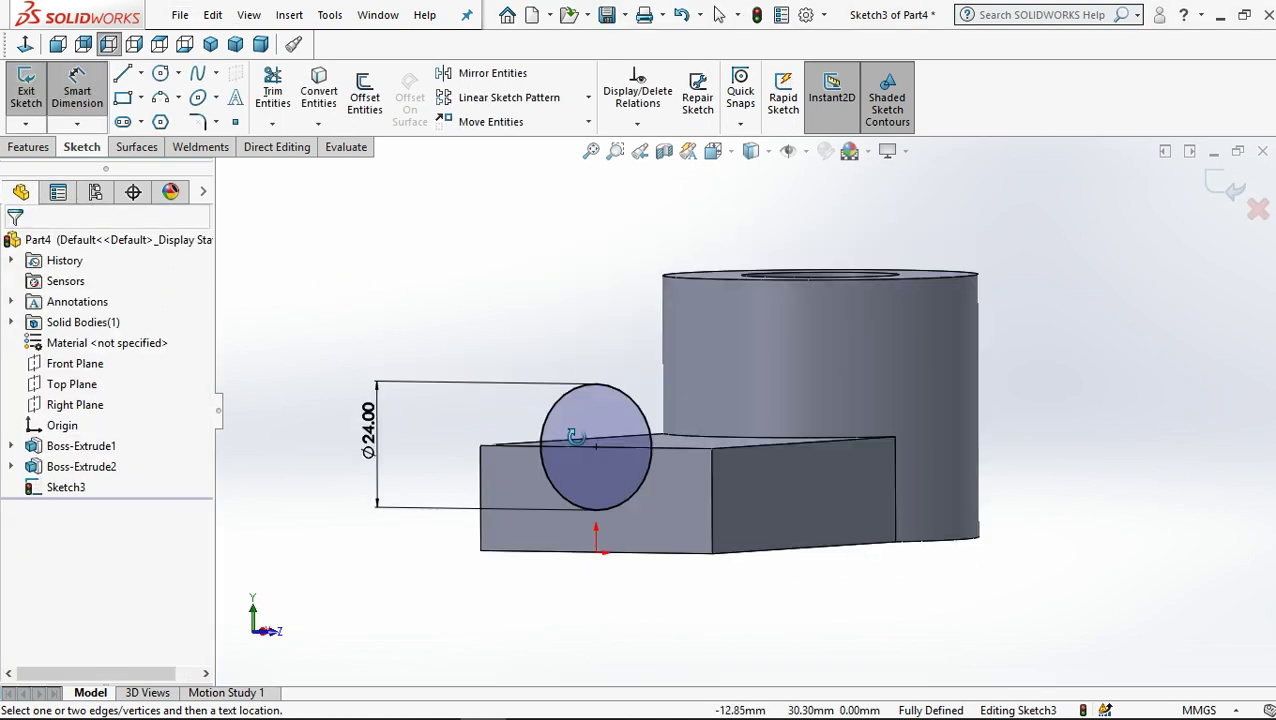
Step: Cut the Ø24 circle 40 mm blind into the arm to form the half-round slot
click(30, 147)
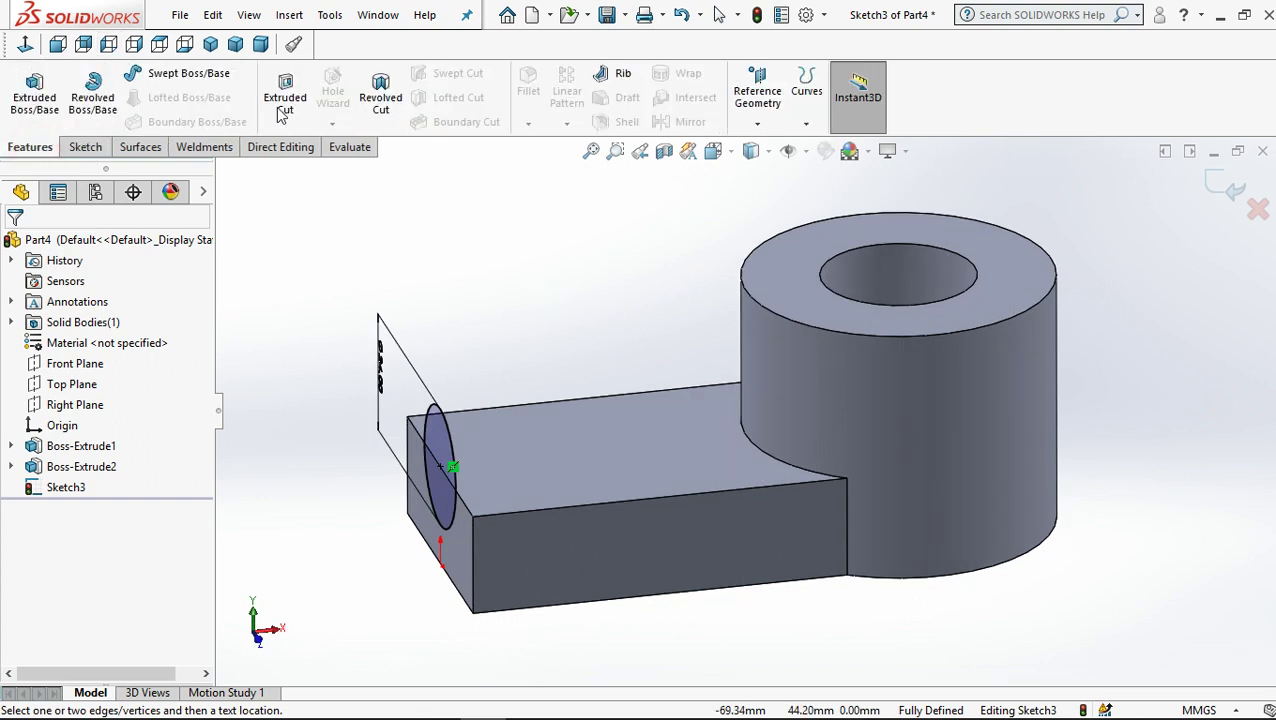
click(286, 90)
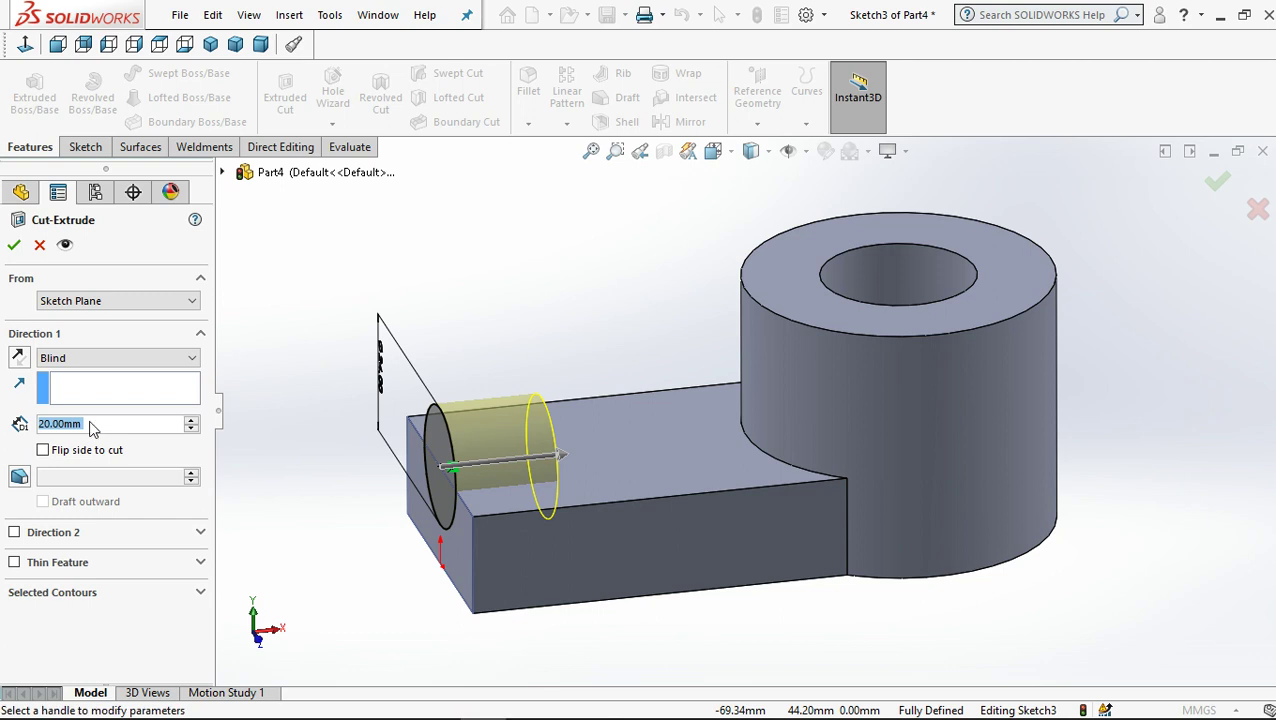
text(4)
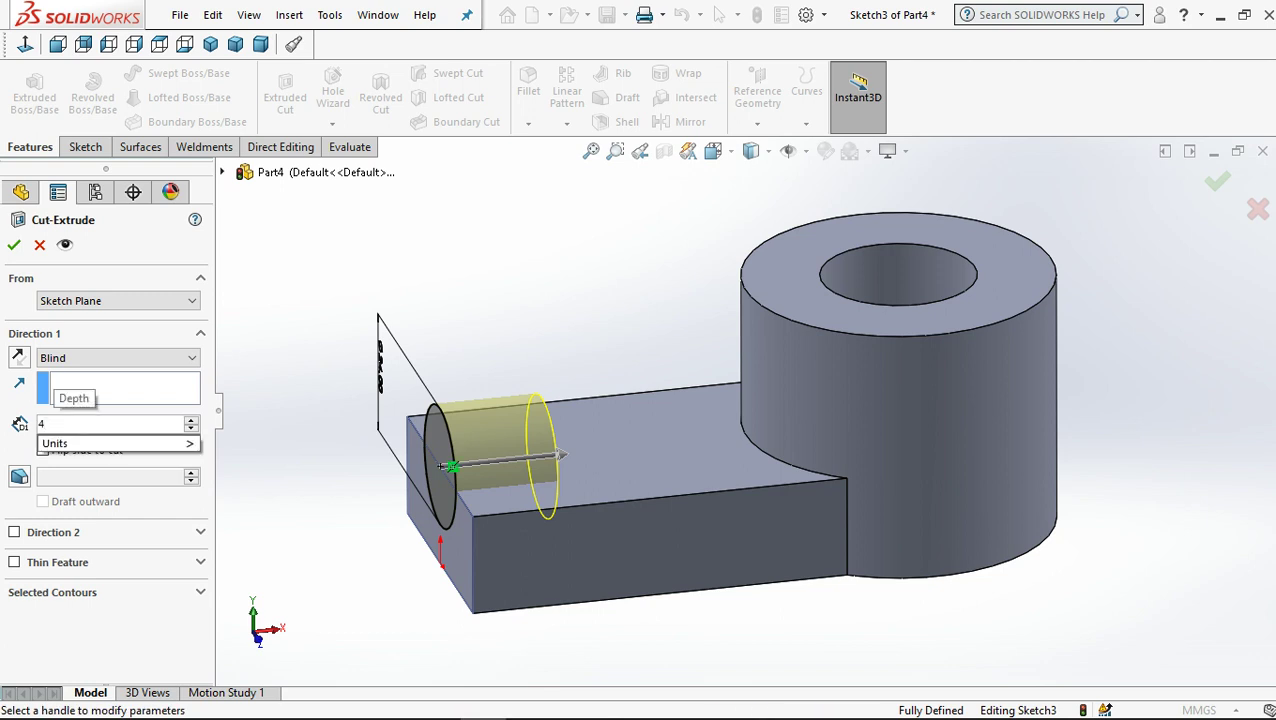
text(0)
key(Return)
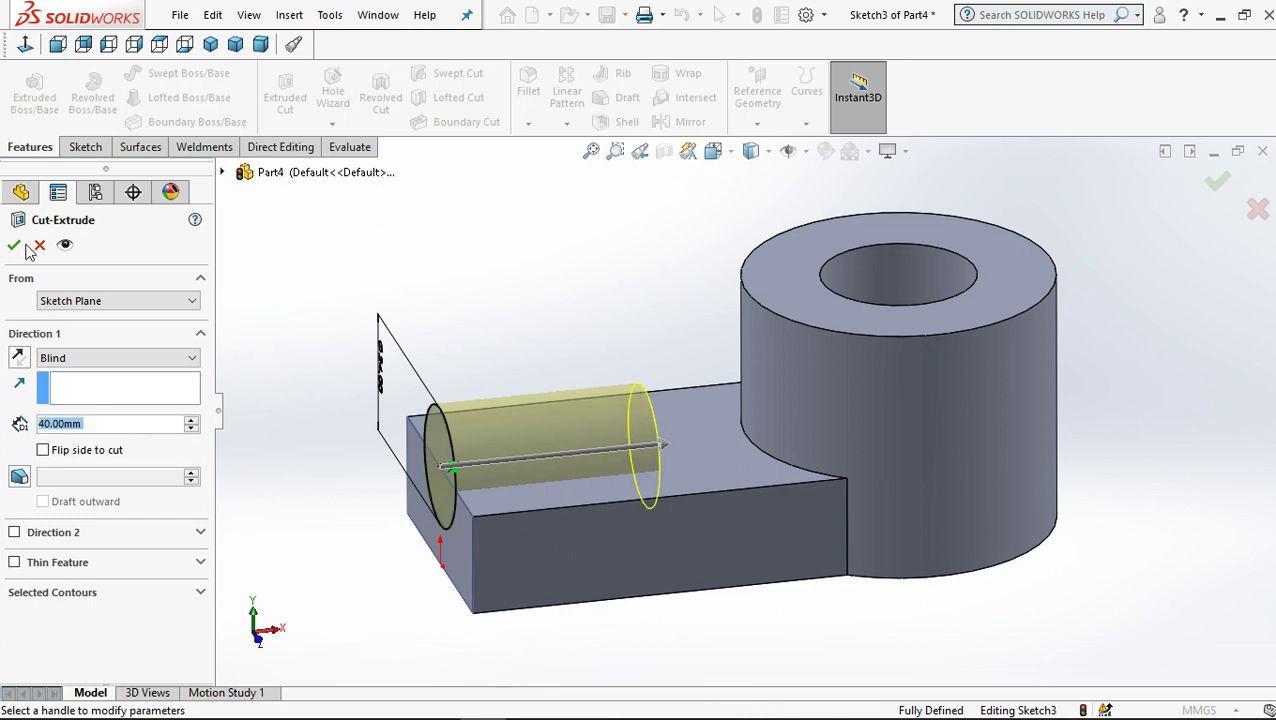
click(14, 244)
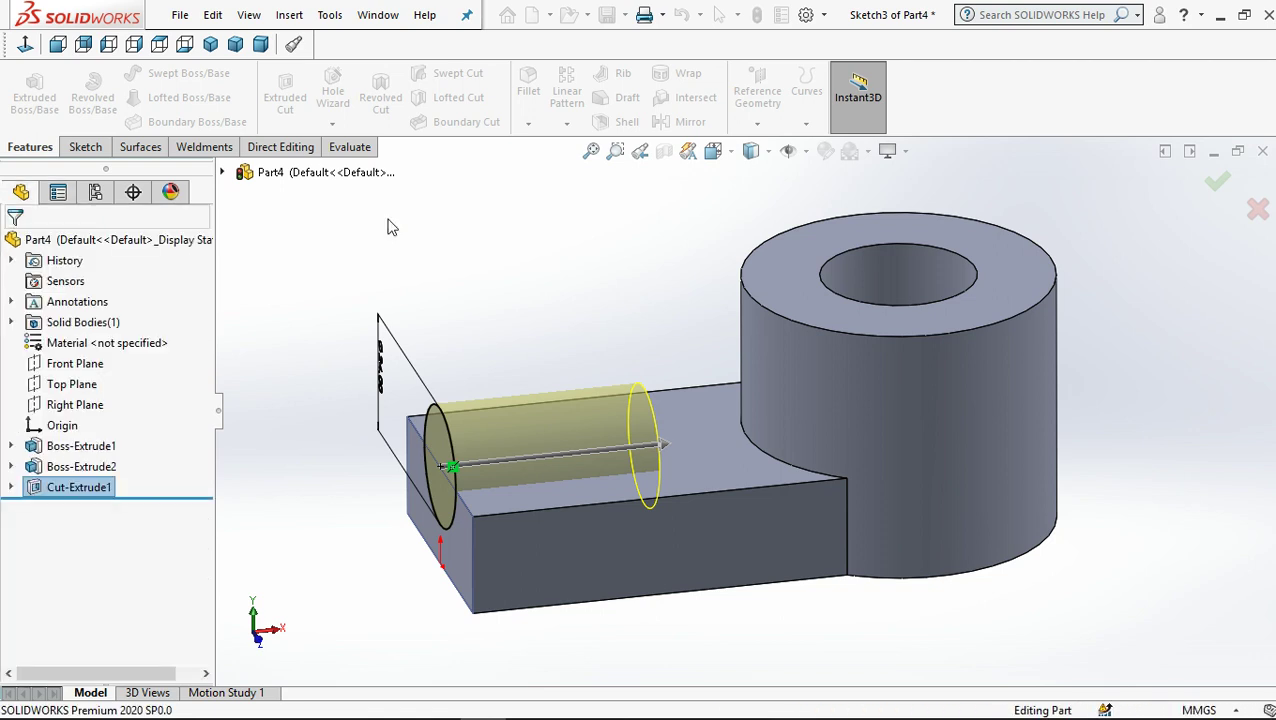
Step: Start a new sketch, Sketch4, on the tube's top ring-shaped face
click(390, 226)
mouse_move(436, 336)
middle_down()
mouse_move(507, 441)
mouse_move(483, 419)
middle_up()
scroll(446, 382, up, 2)
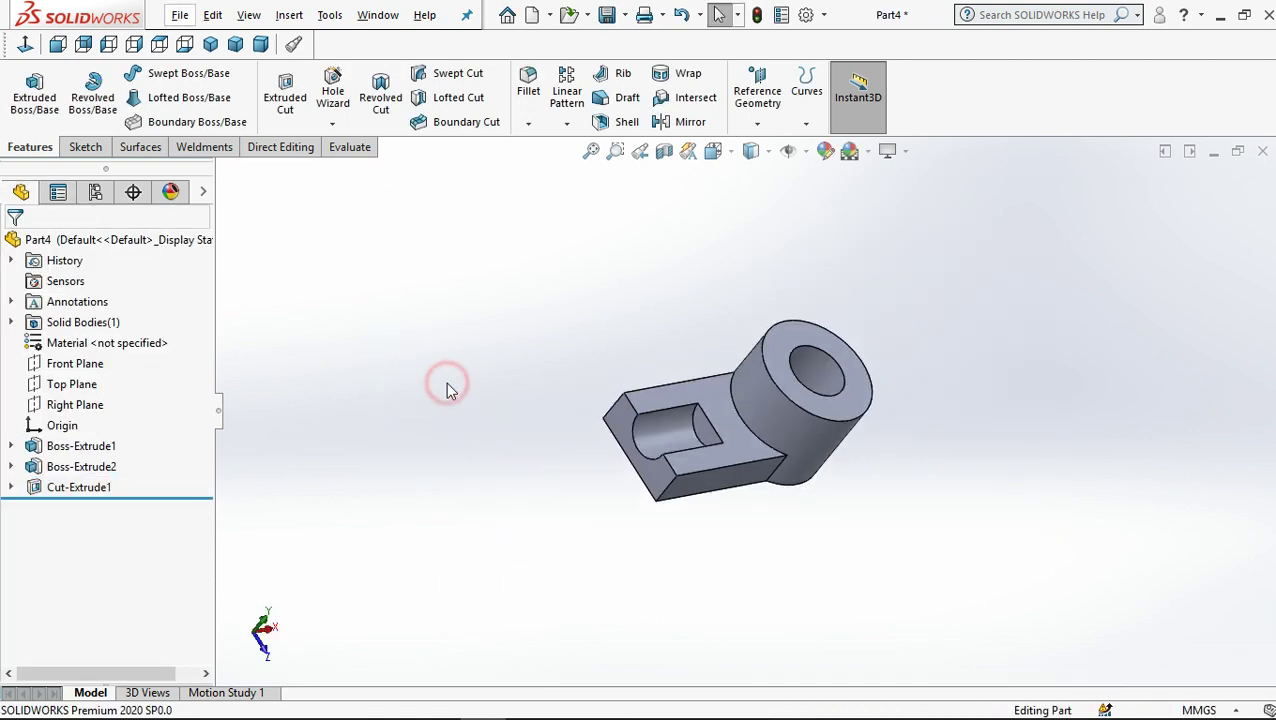
scroll(446, 382, down, 2)
ctrl+middle_drag(1025, 406, 920, 380)
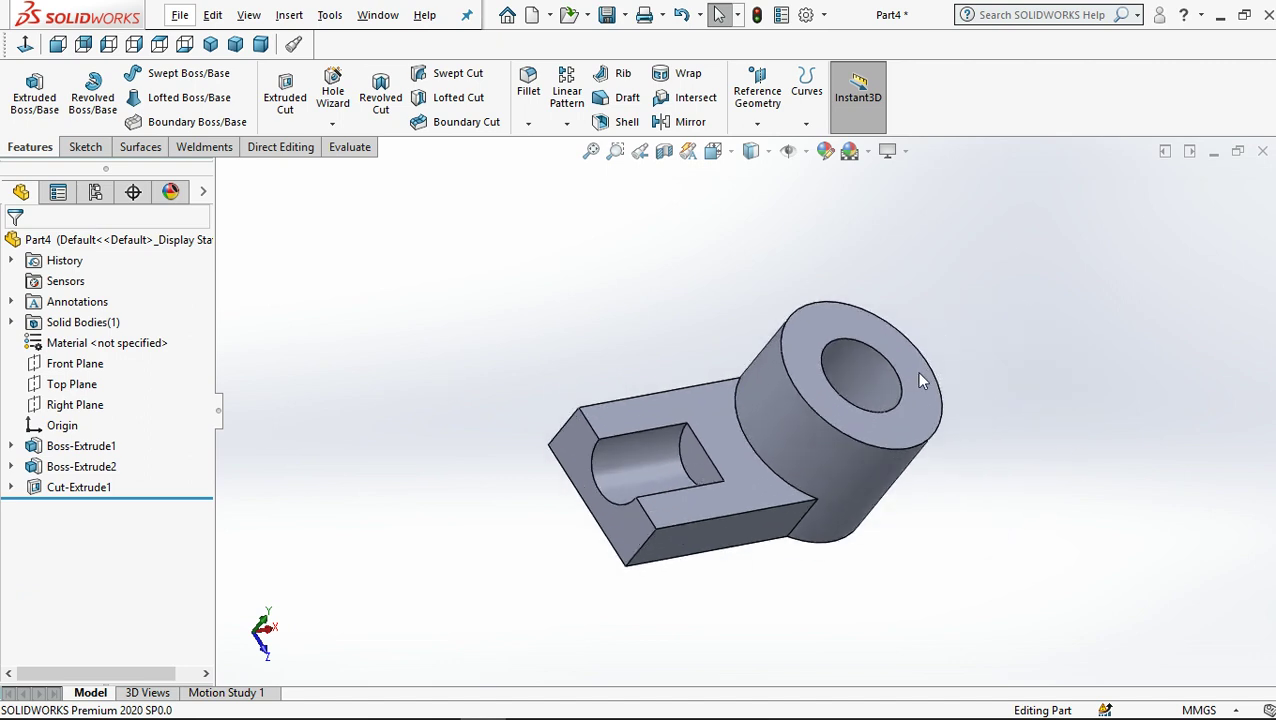
click(916, 399)
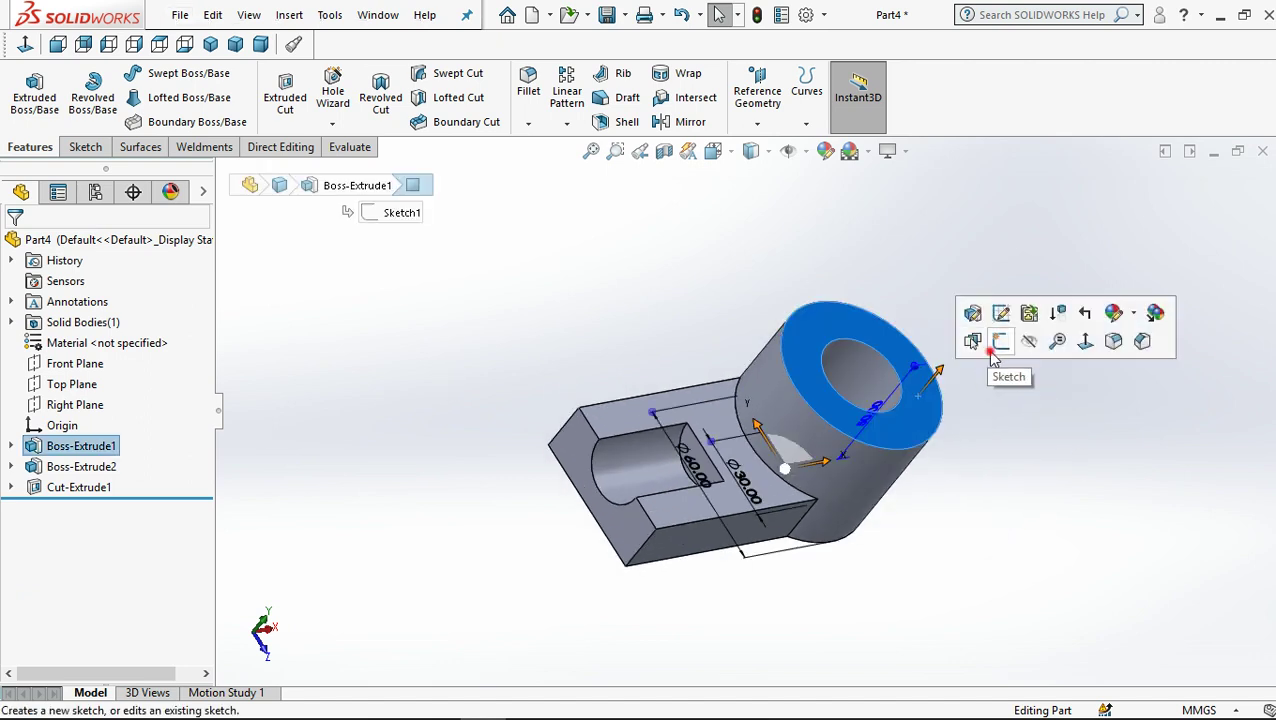
click(999, 343)
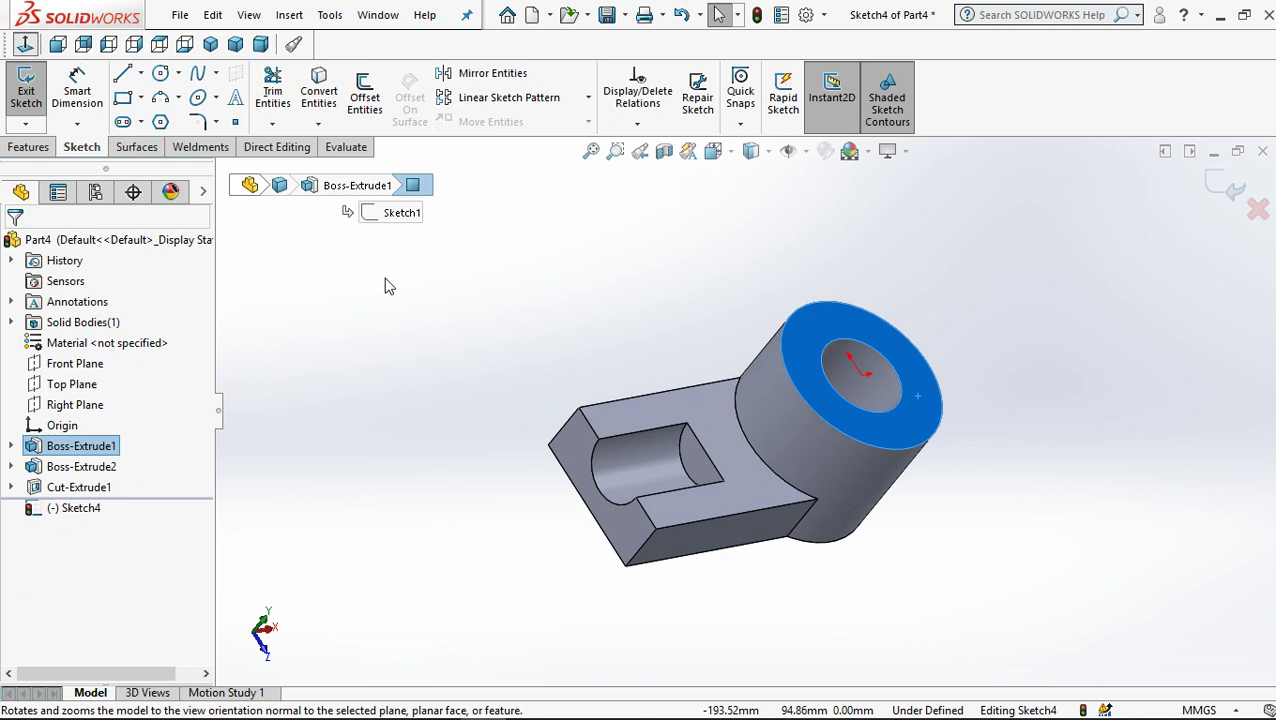
Step: Draw a centre rectangle from the tube axis to a corner past the tube's right side
click(124, 100)
click(141, 97)
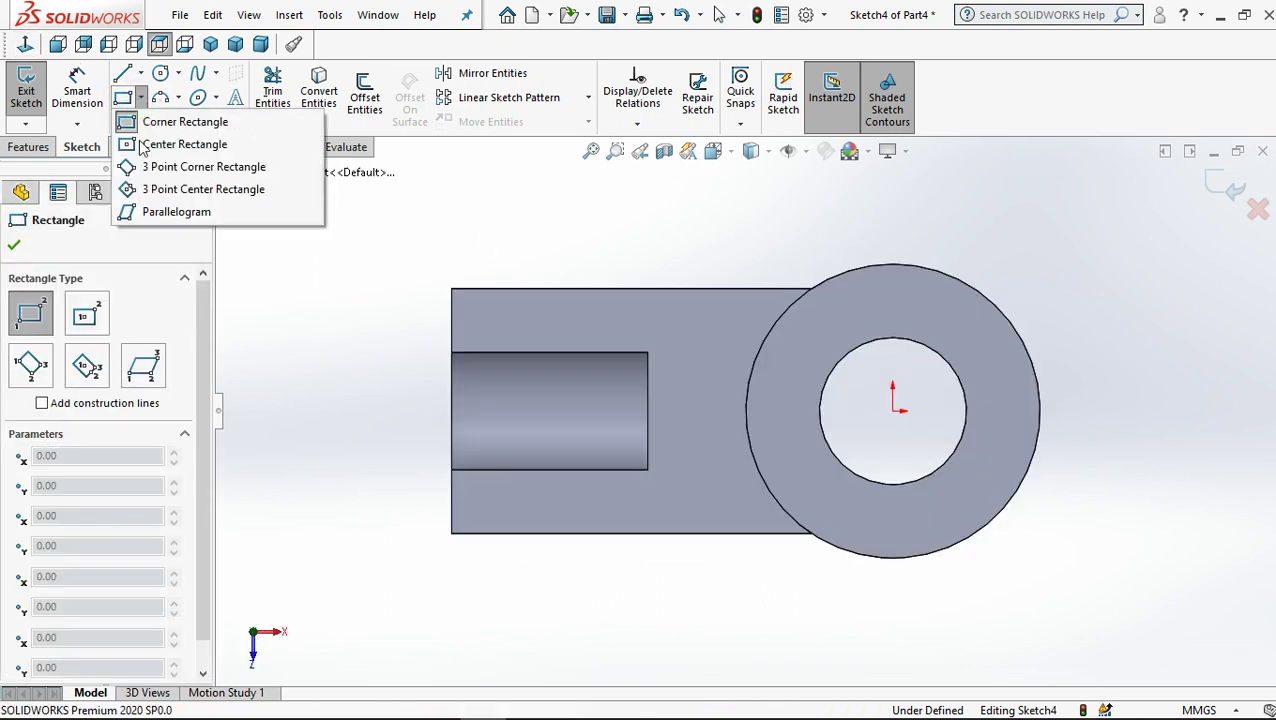
click(142, 148)
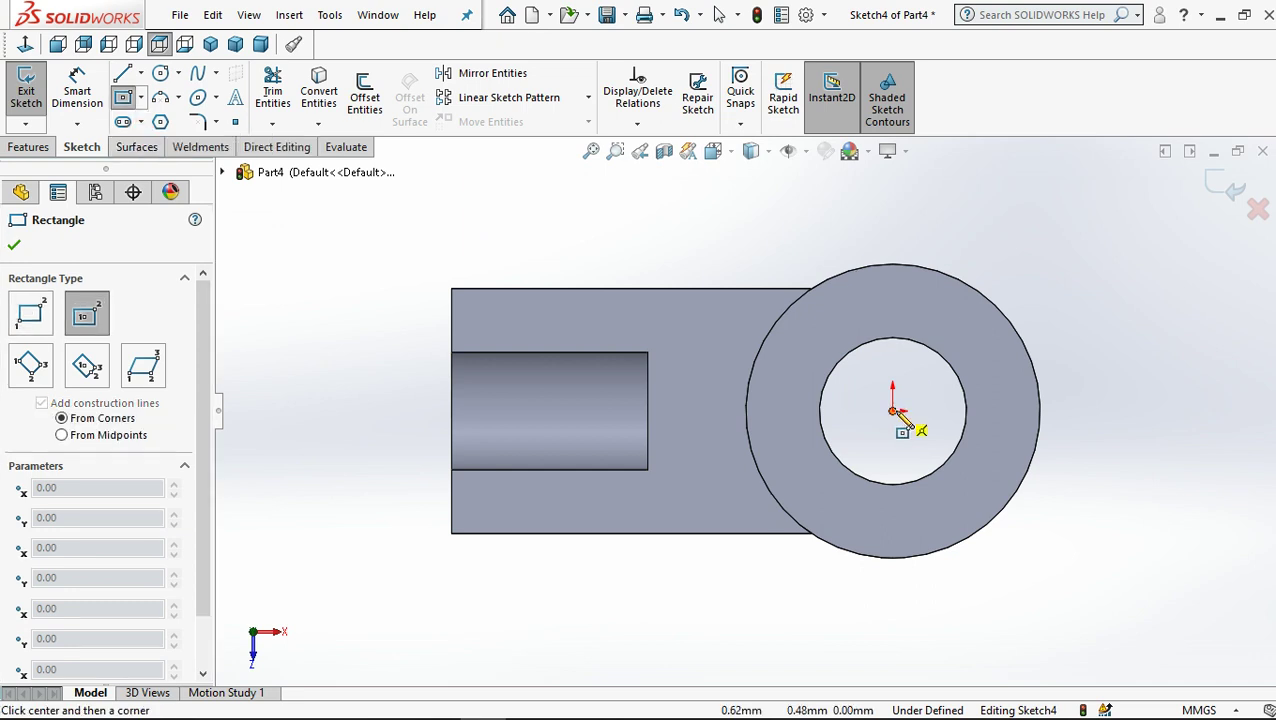
click(893, 410)
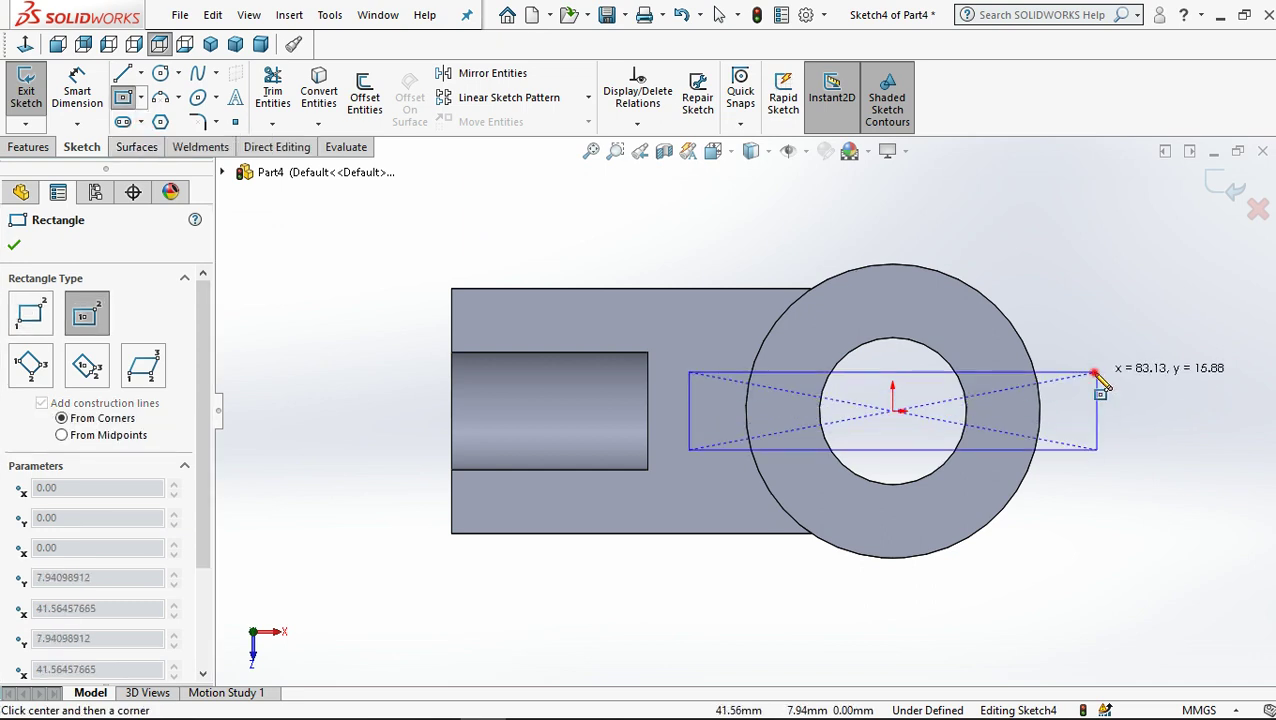
click(1097, 373)
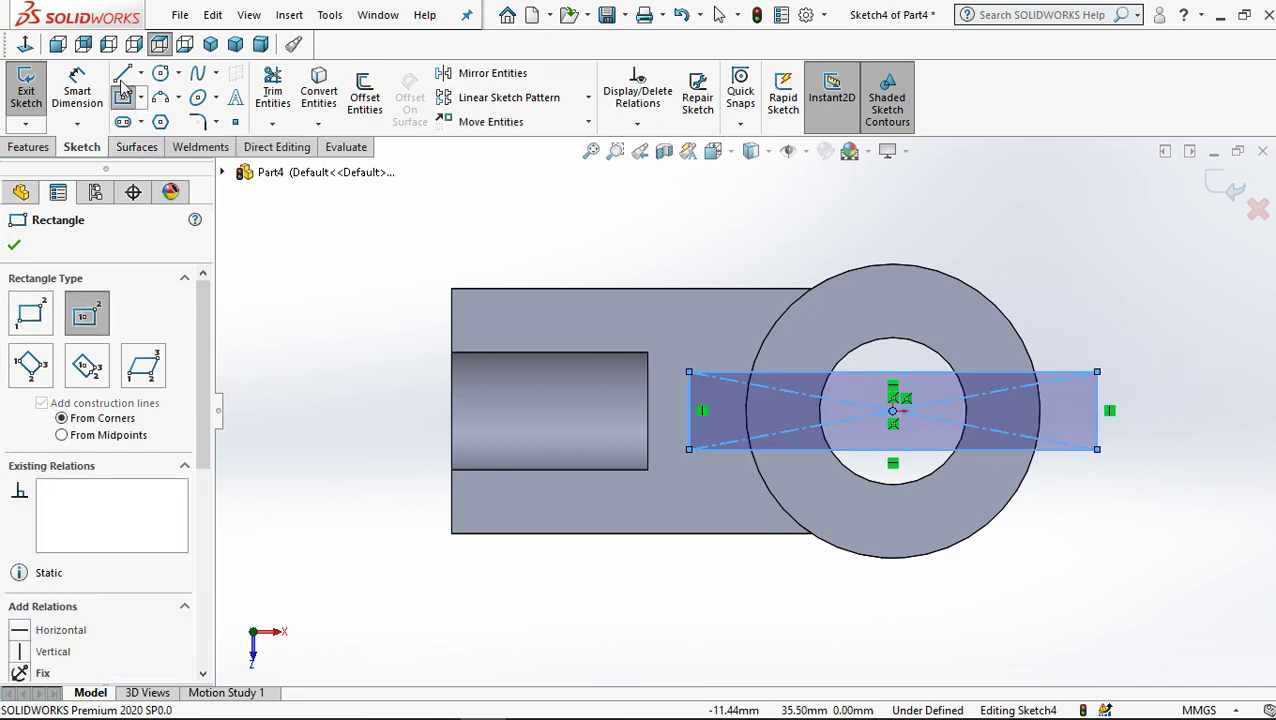
Step: Dimension the rectangle's right edge to 8 mm tall
key(d)
click(1157, 373)
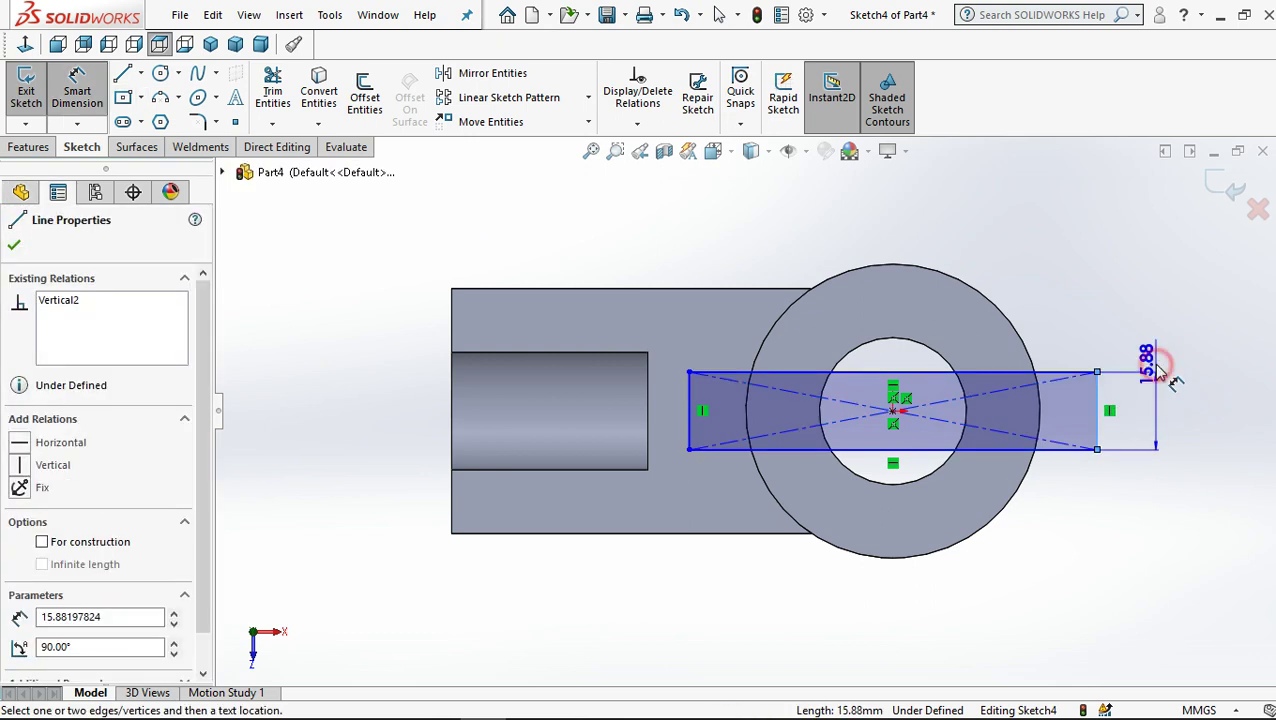
click(1157, 366)
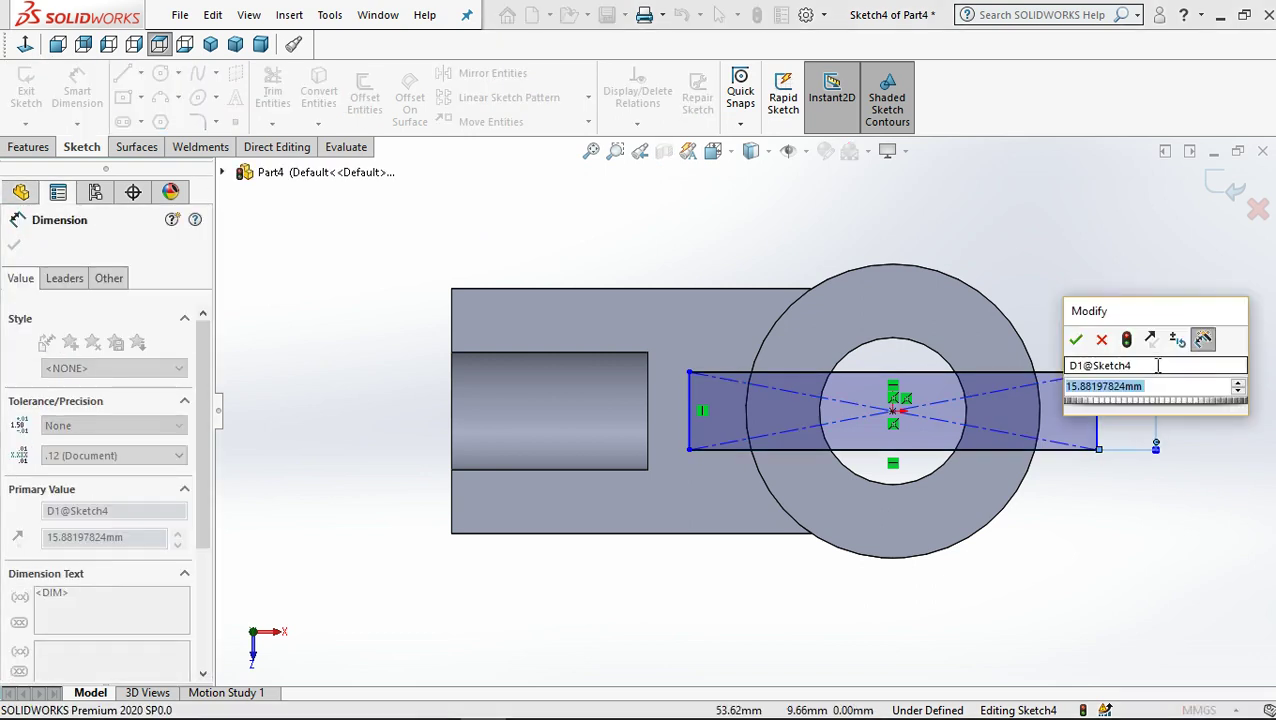
text(8)
key(Return)
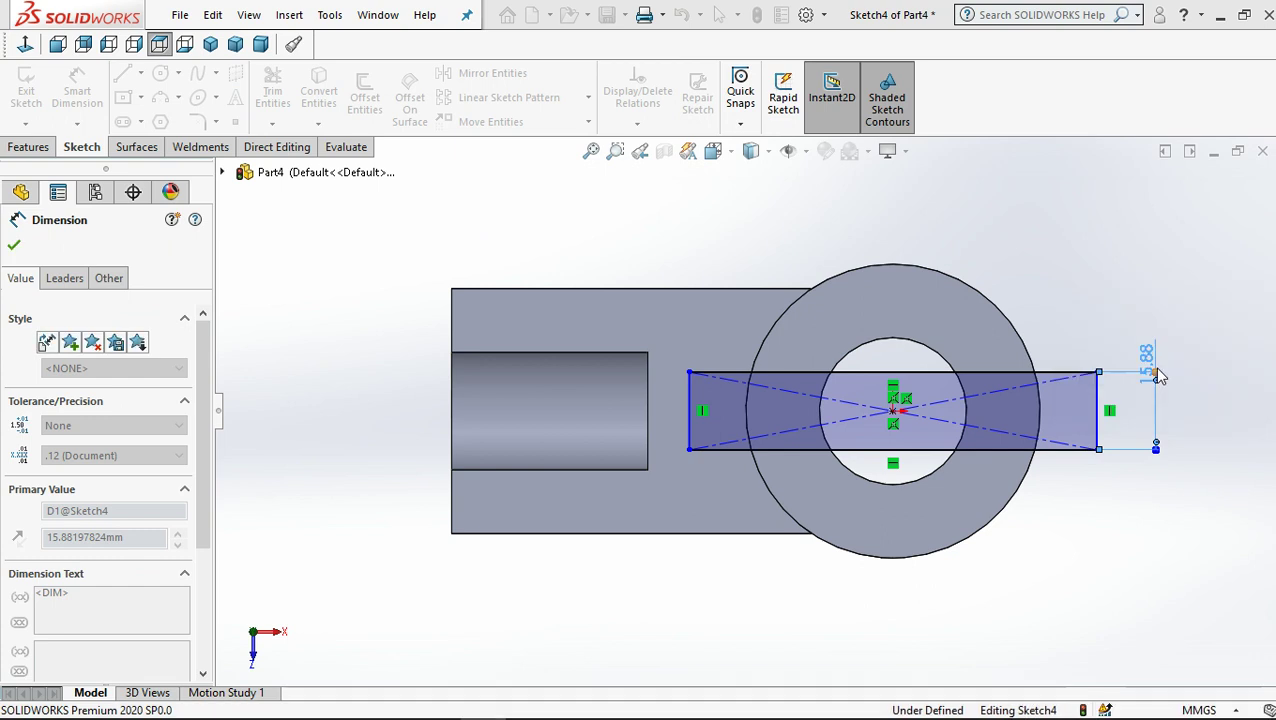
click(1040, 290)
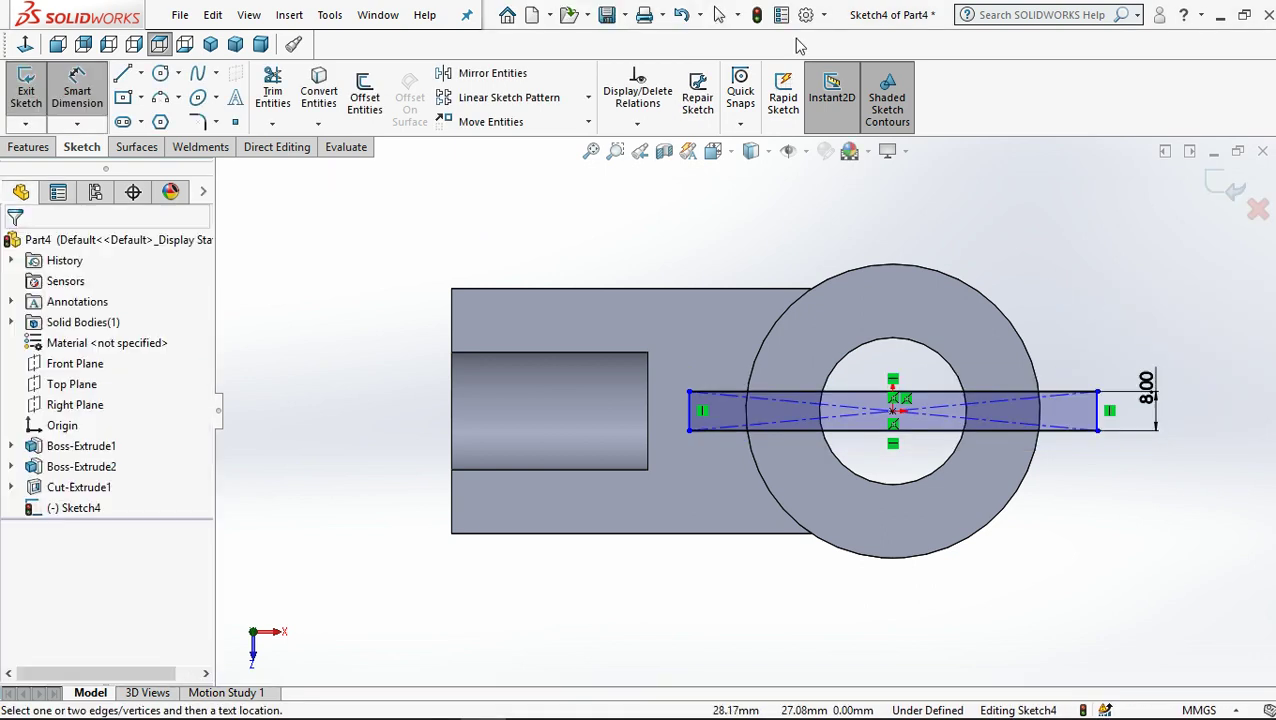
click(722, 22)
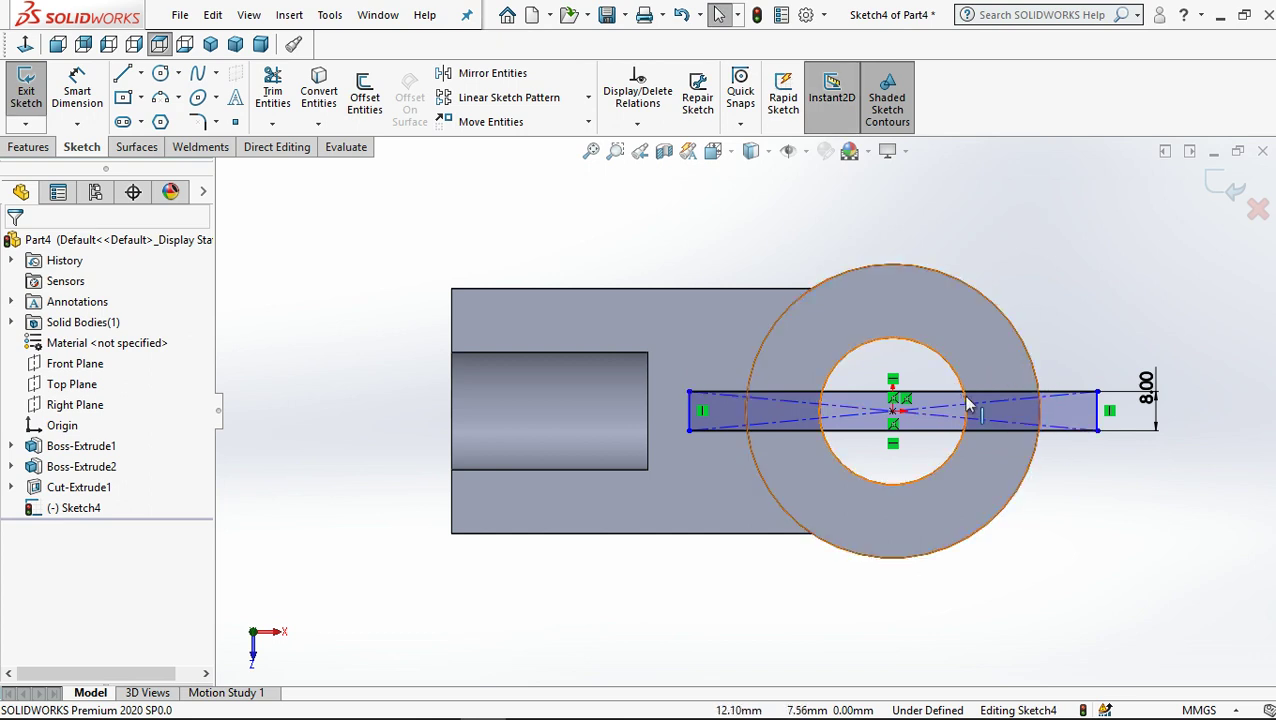
Step: Power-trim the rectangle and bore lines into an 8 mm slot profile, then view isometric
click(952, 455)
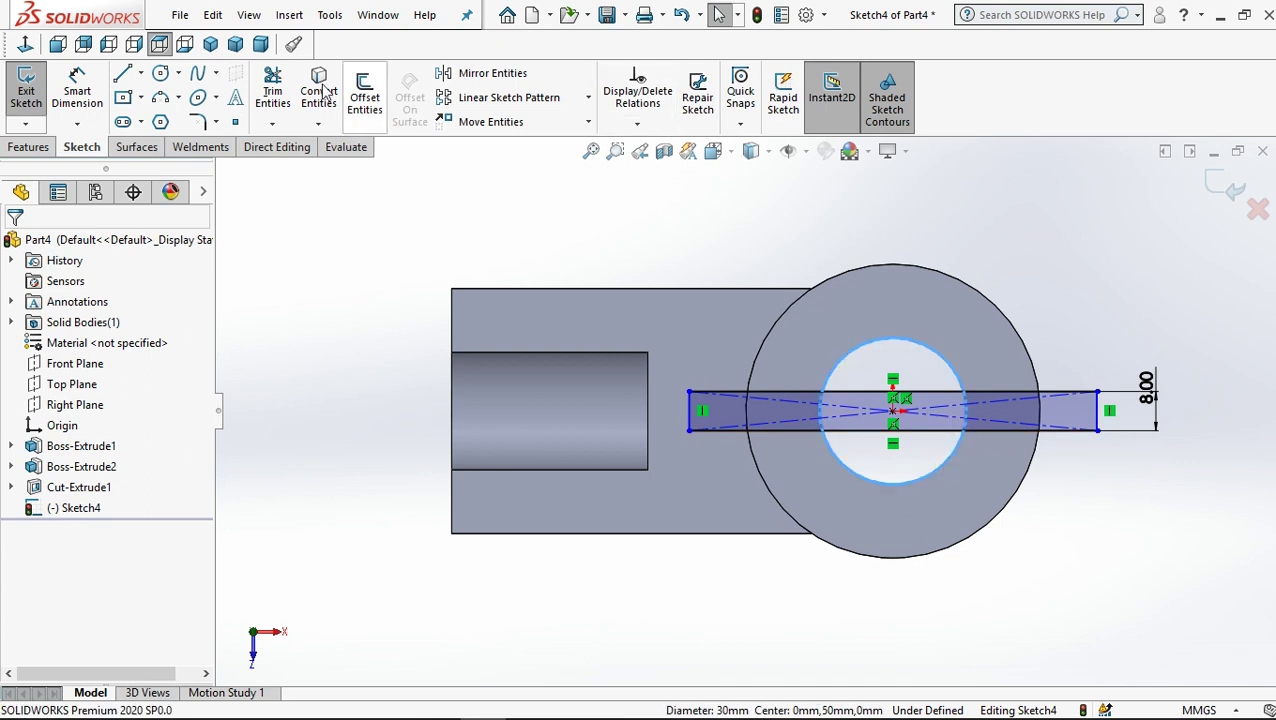
click(272, 88)
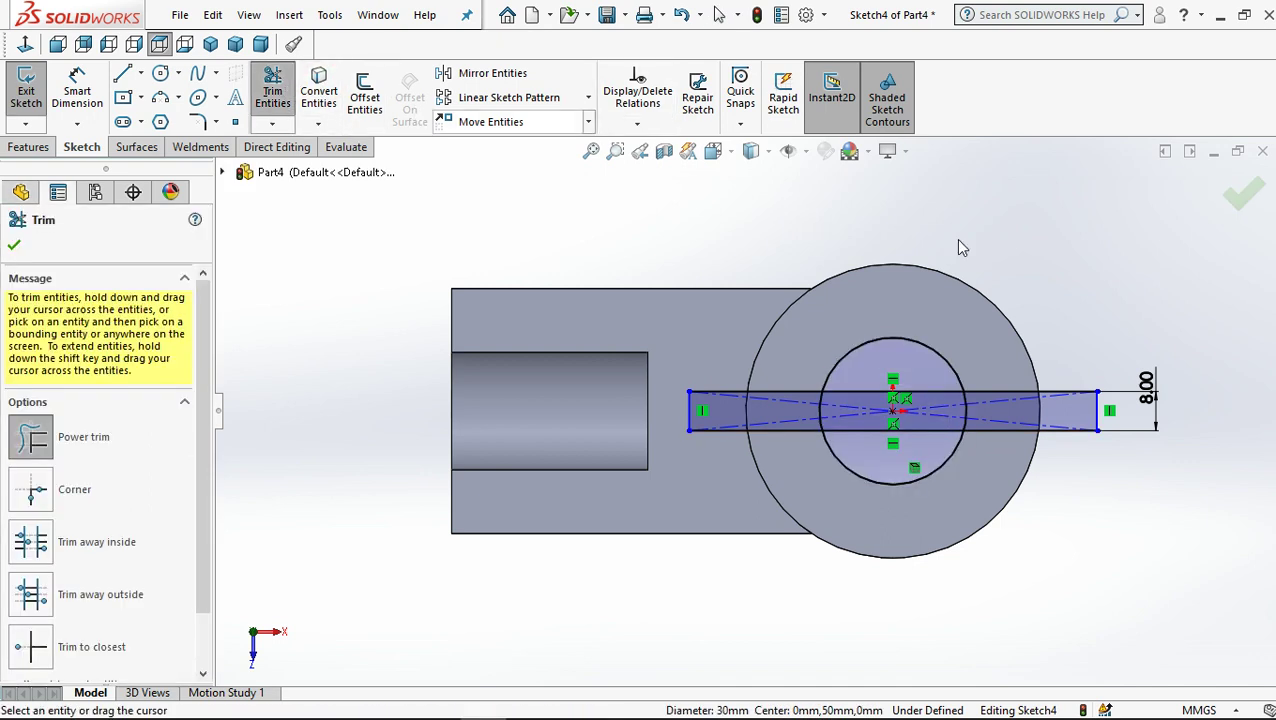
drag(977, 277, 826, 380)
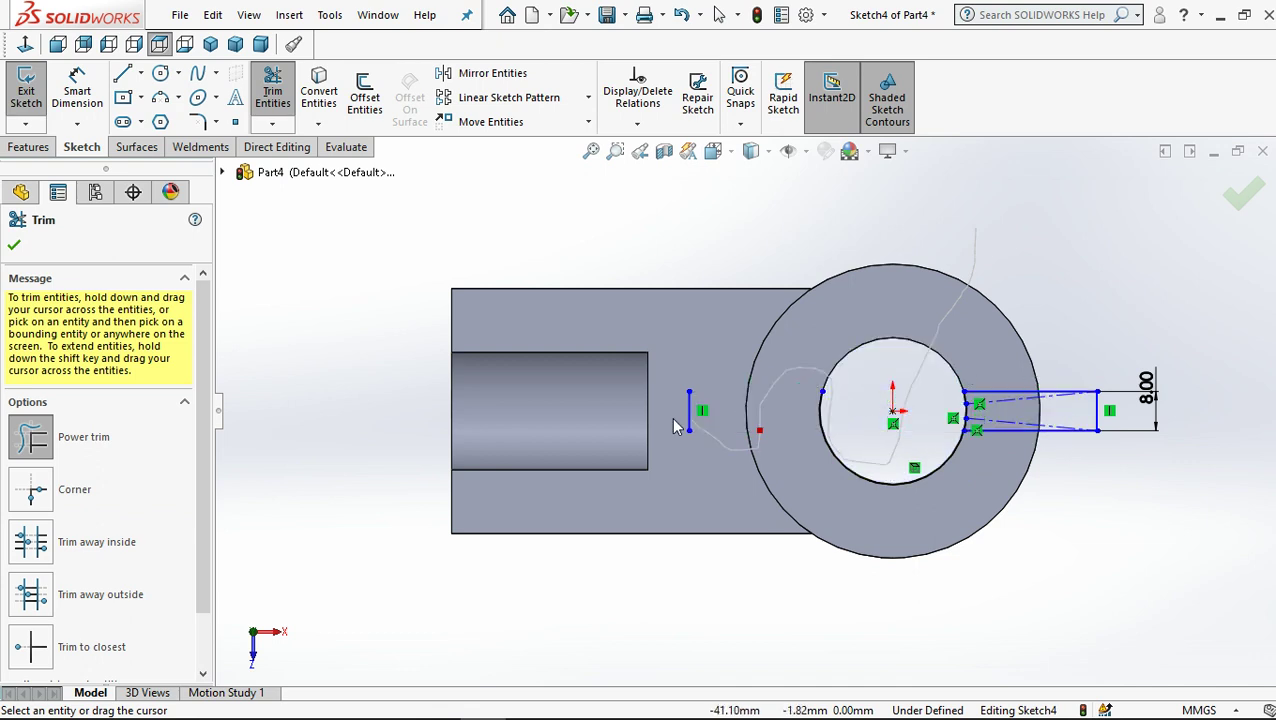
drag(826, 380, 688, 412)
mouse_move(862, 413)
mouse_down()
mouse_move(802, 438)
mouse_move(840, 425)
mouse_up()
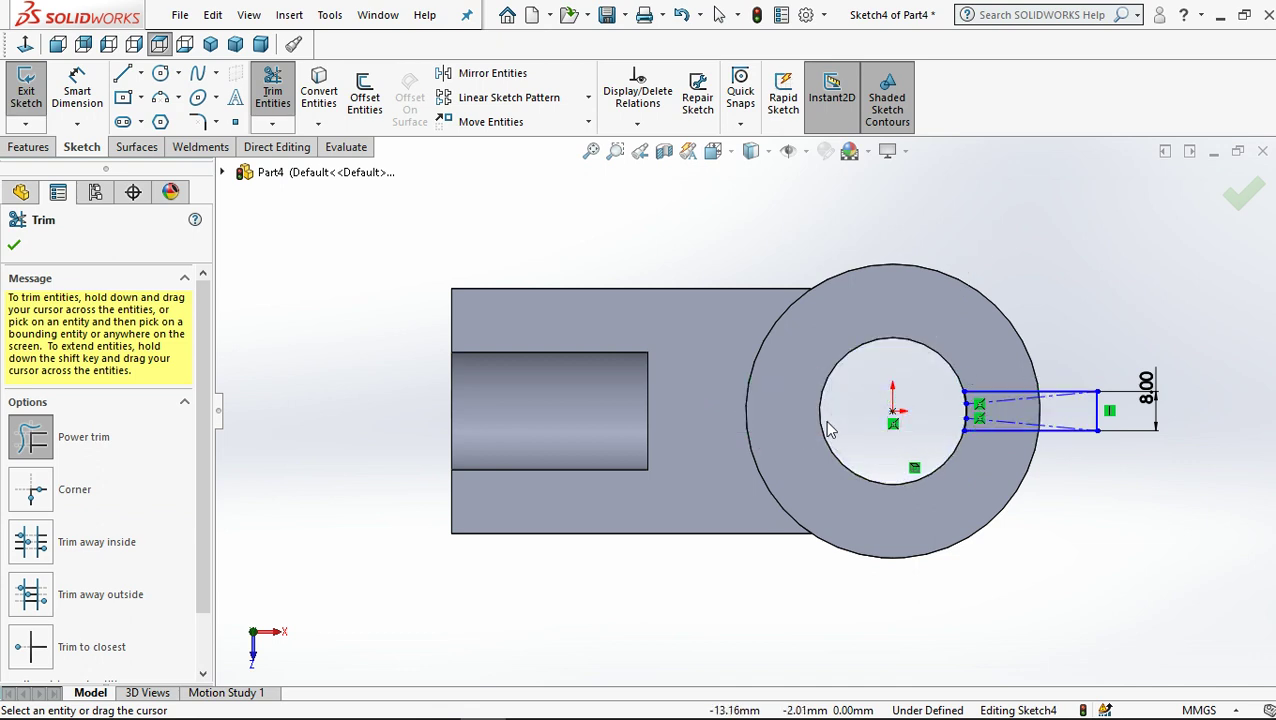
key(ctrl+7)
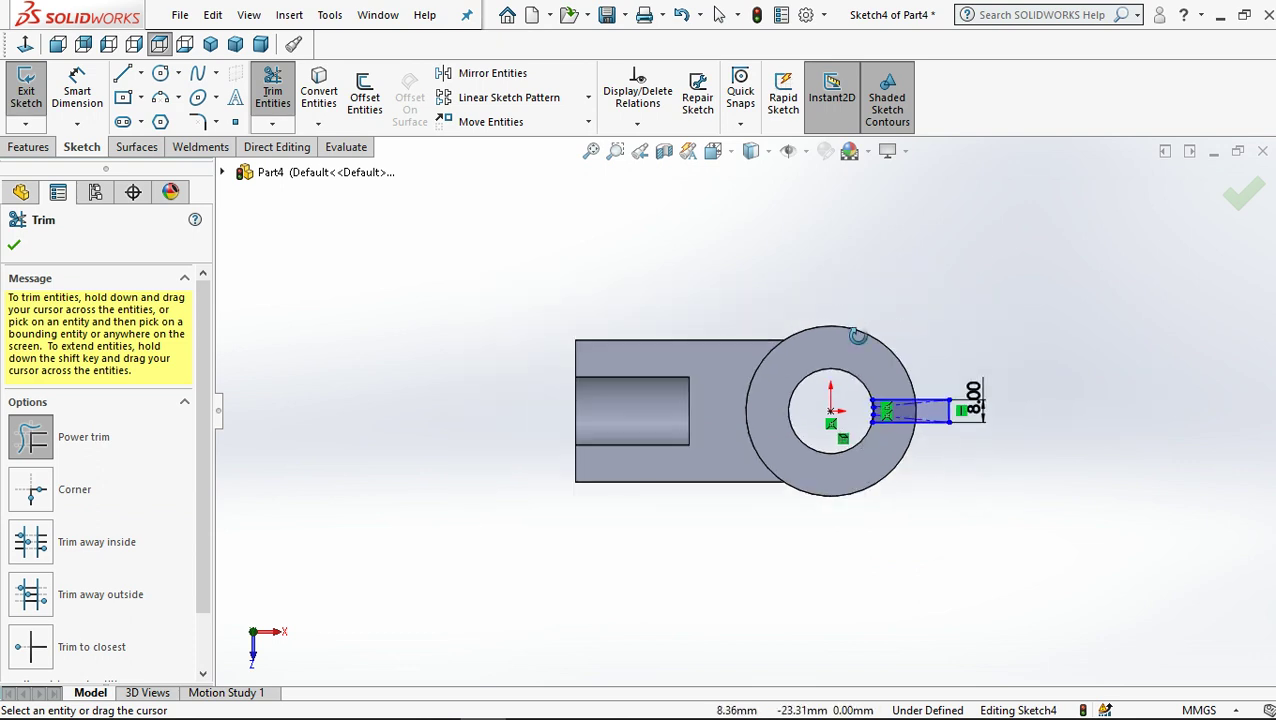
Step: Extrude-cut the 8 mm slot profile Through All to create Cut-Extrude2
click(30, 147)
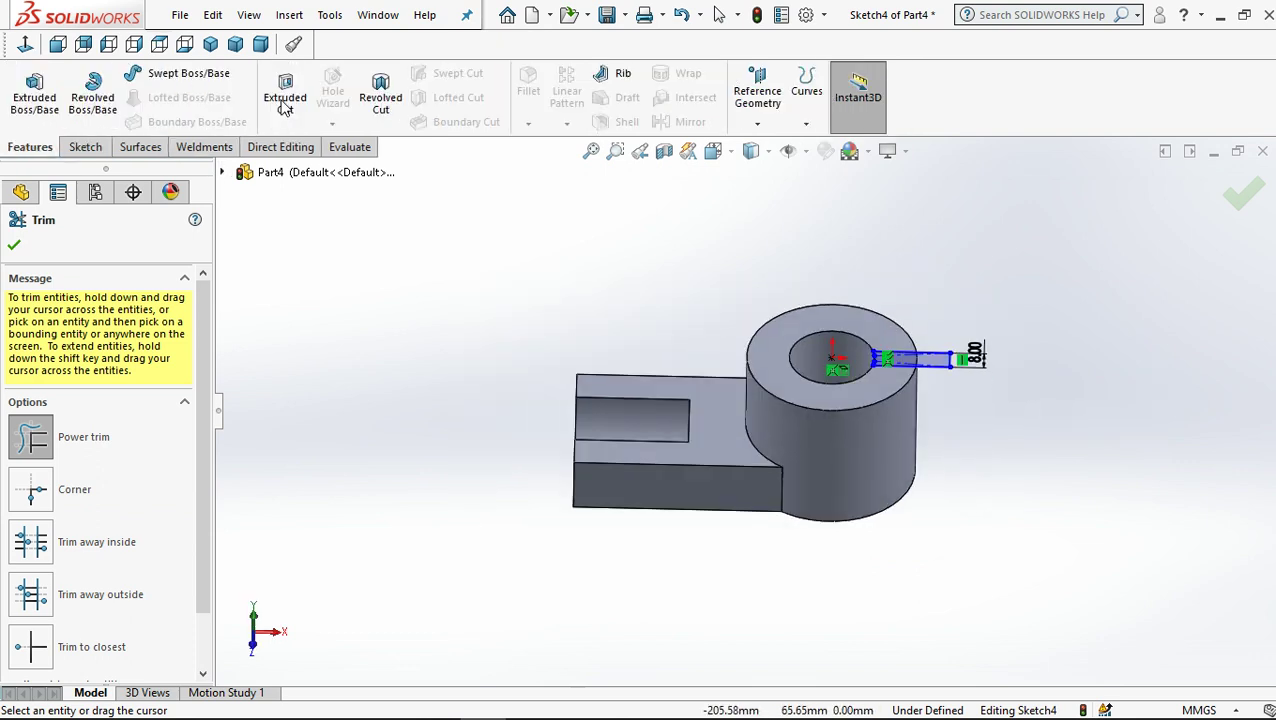
click(283, 99)
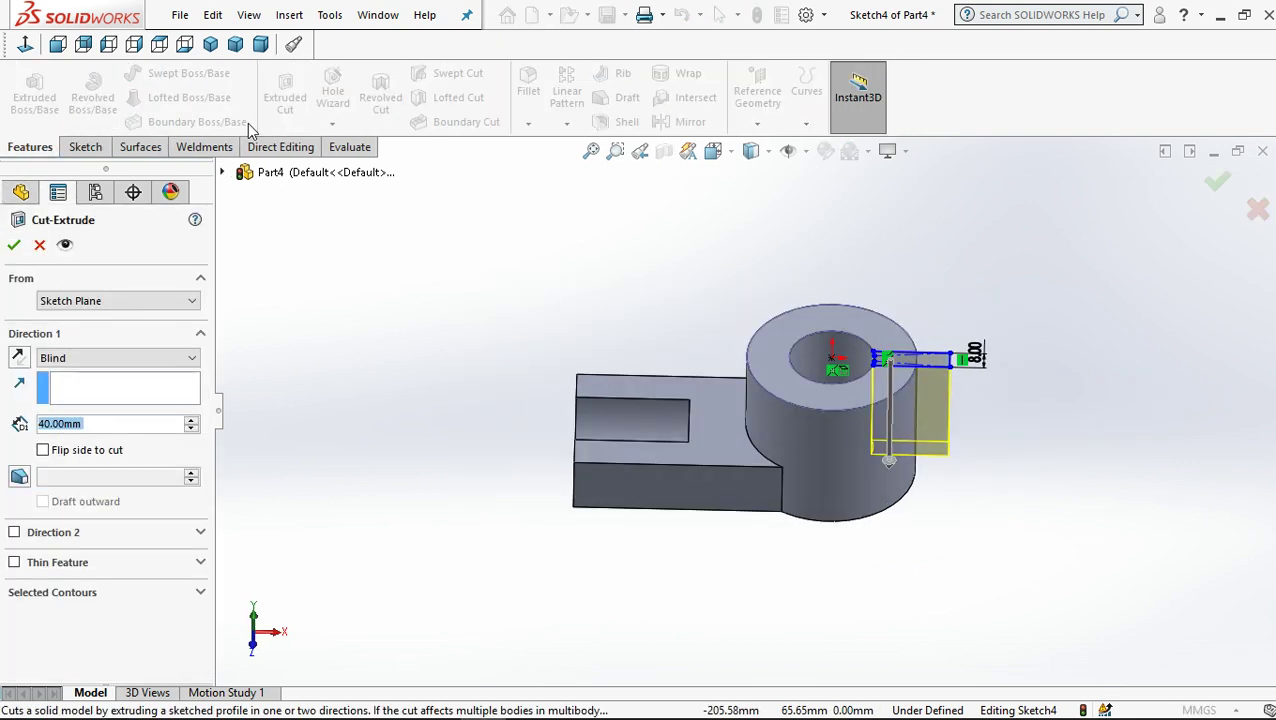
click(90, 357)
click(67, 387)
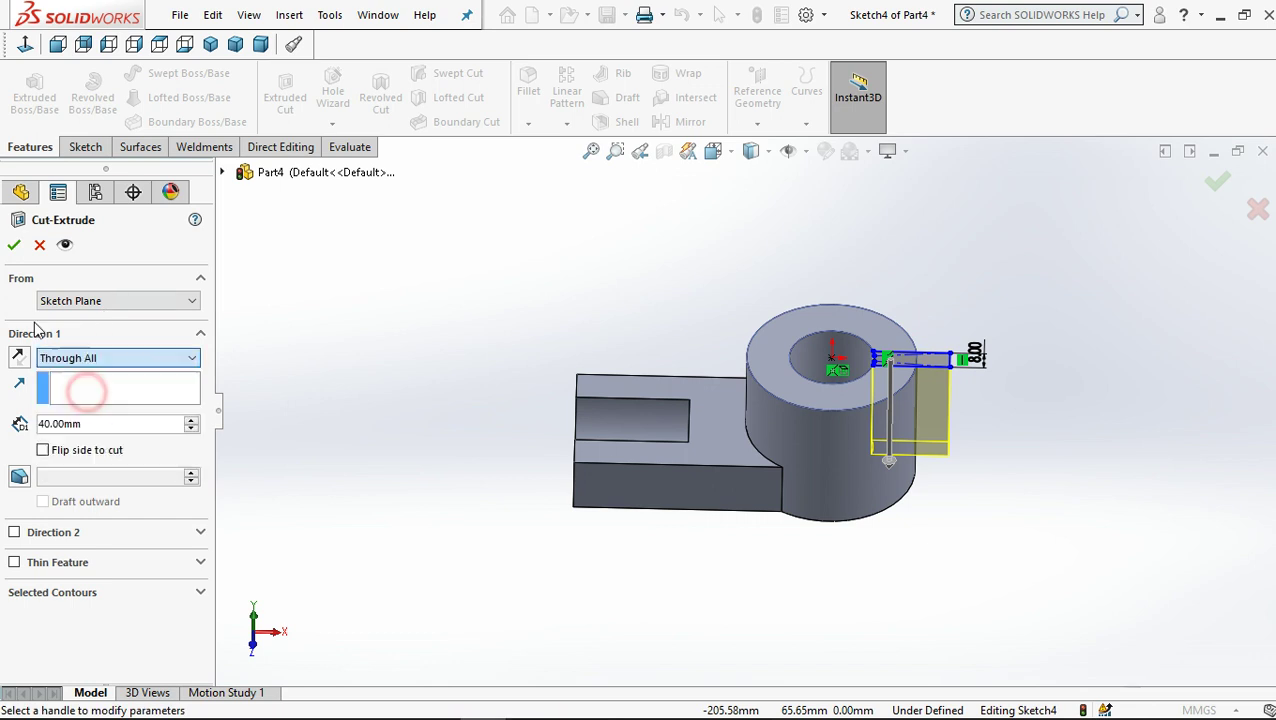
click(13, 245)
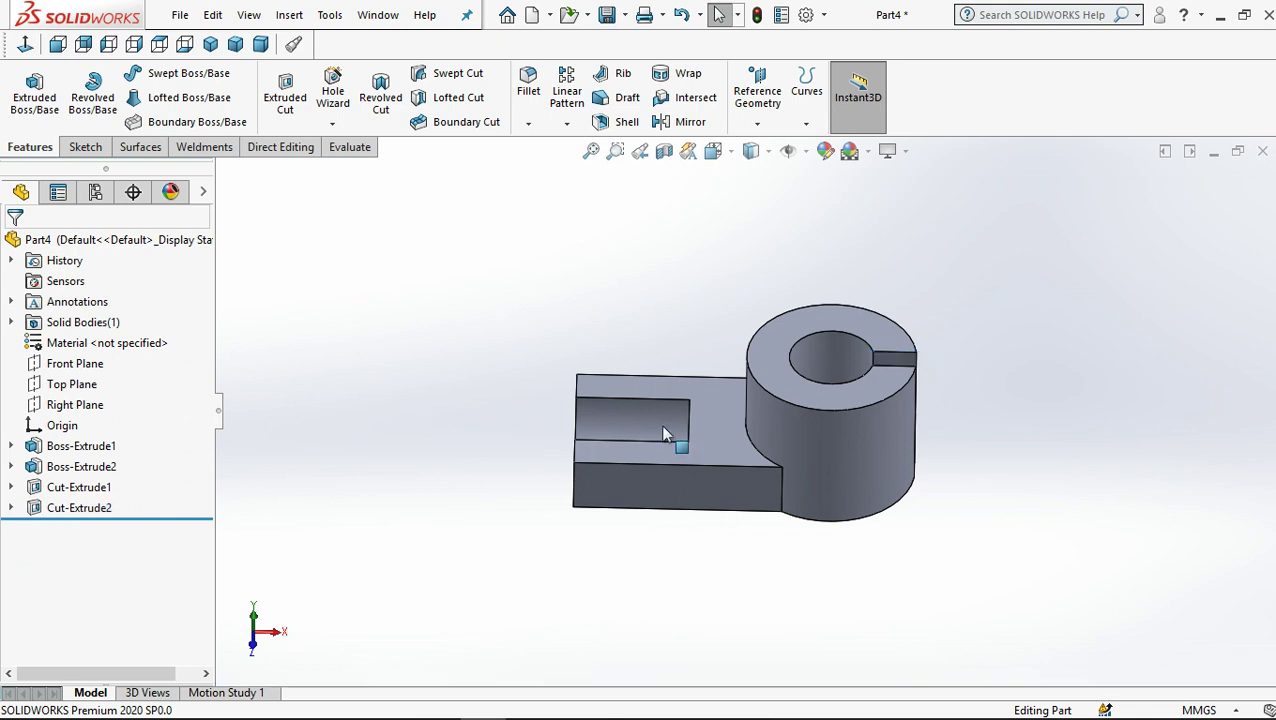
Step: Switch the part to Shaded display without edges and orbit to inspect the slot
mouse_move(450, 501)
middle_down()
mouse_move(806, 327)
mouse_move(686, 228)
mouse_move(695, 353)
middle_up()
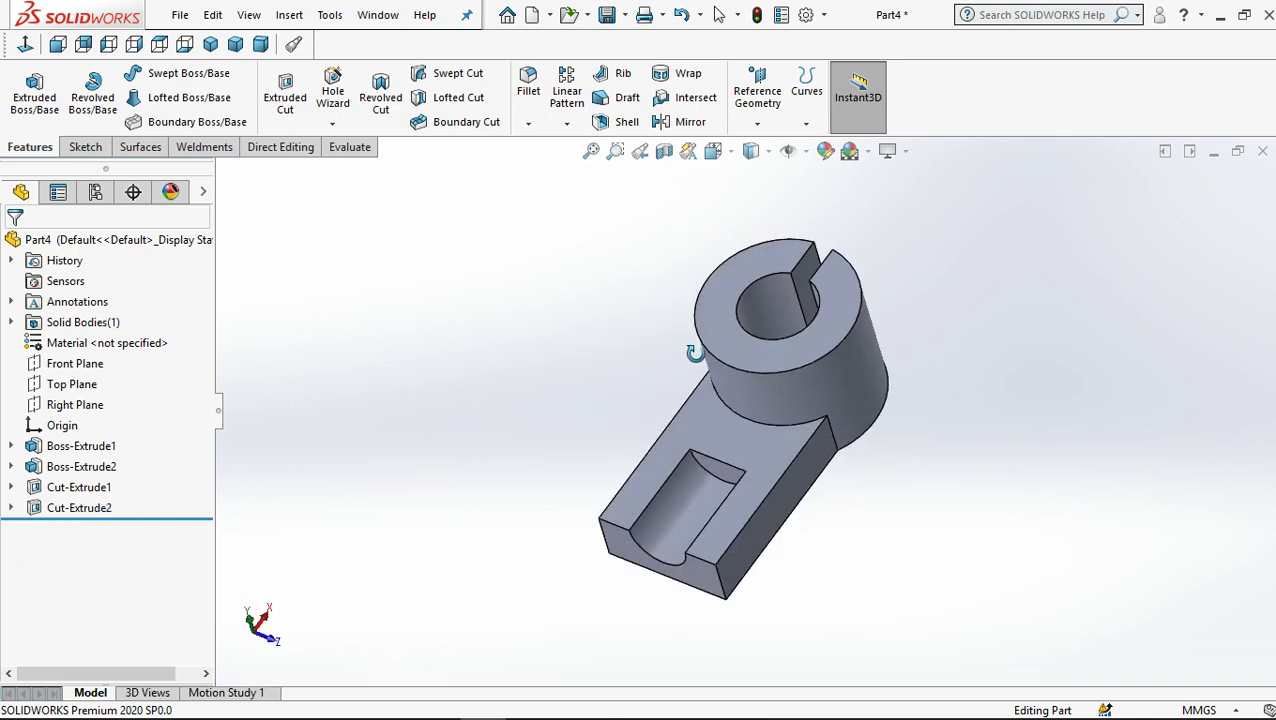
click(752, 162)
click(752, 202)
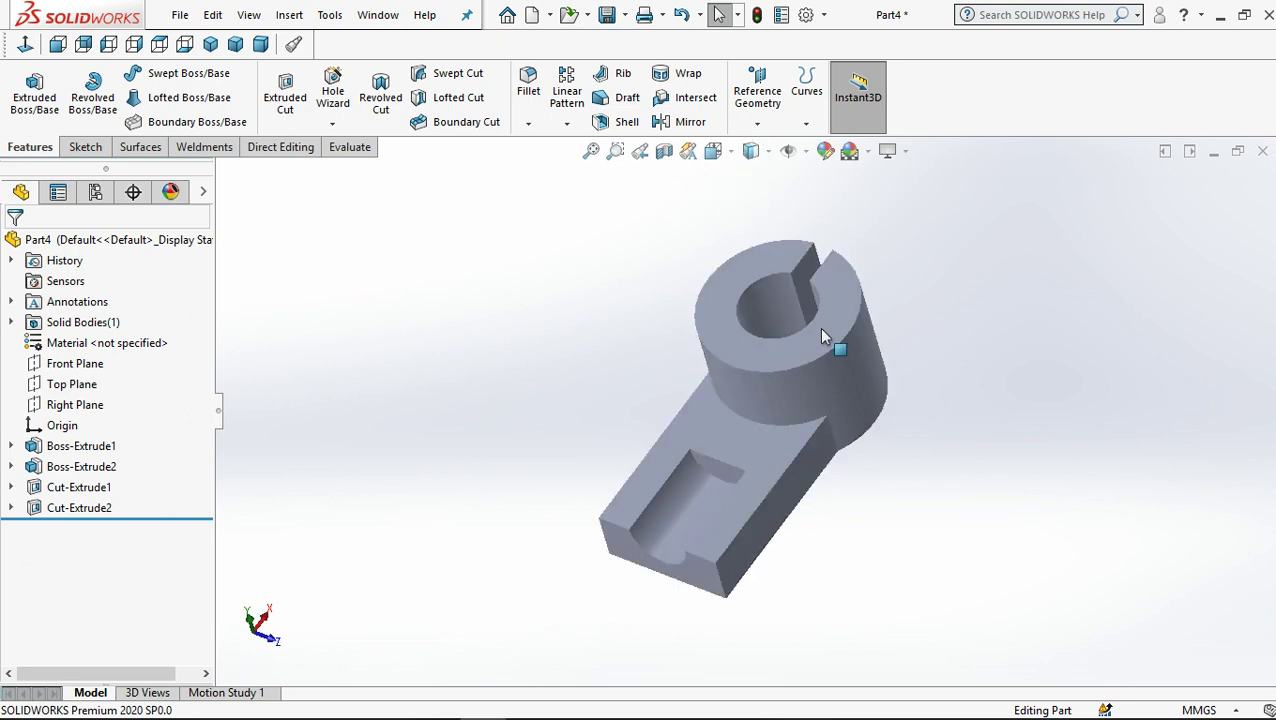
mouse_move(796, 357)
middle_down()
mouse_move(607, 356)
mouse_move(723, 419)
middle_up()
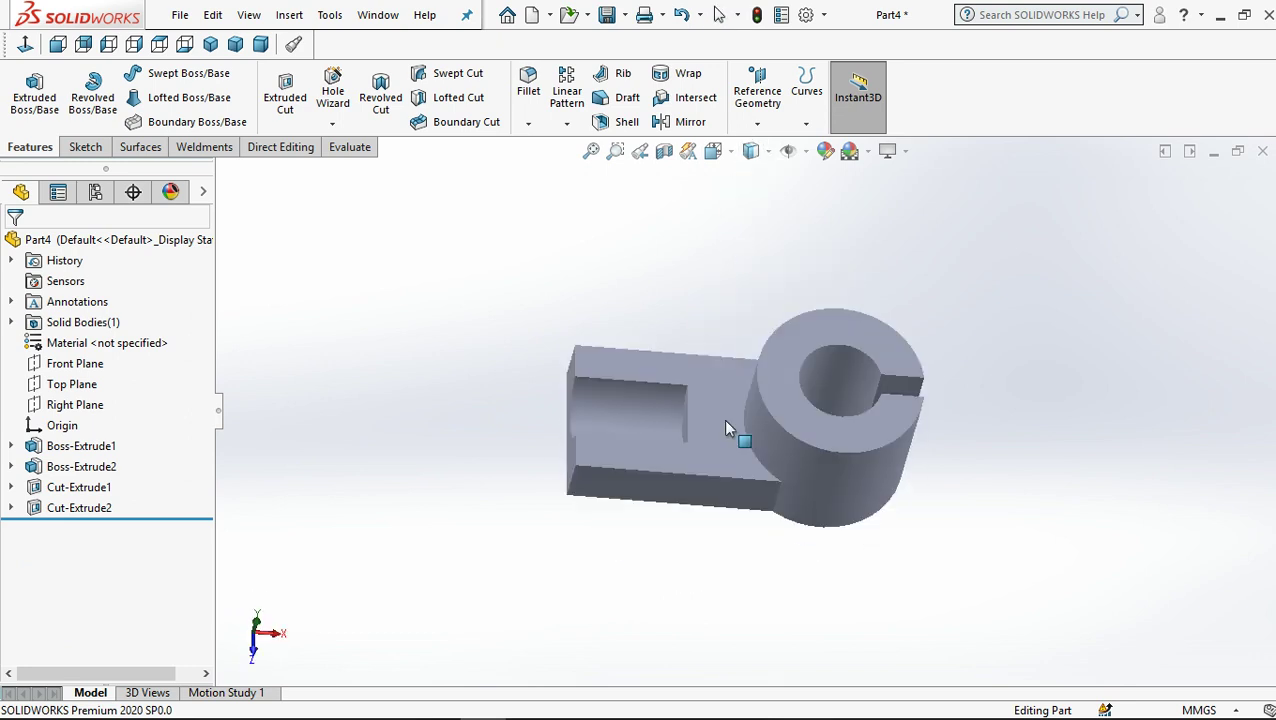